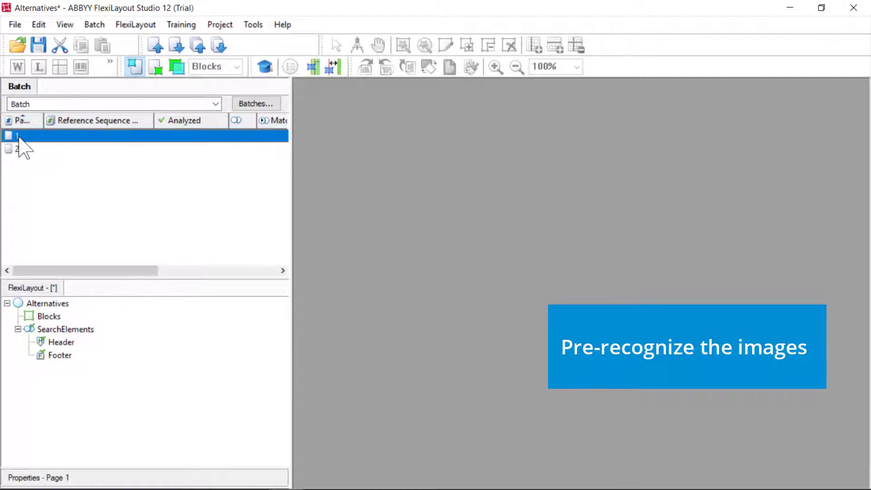
Pre-recognize both pages in the batch
shift+click(19, 148)
right_click(20, 149)
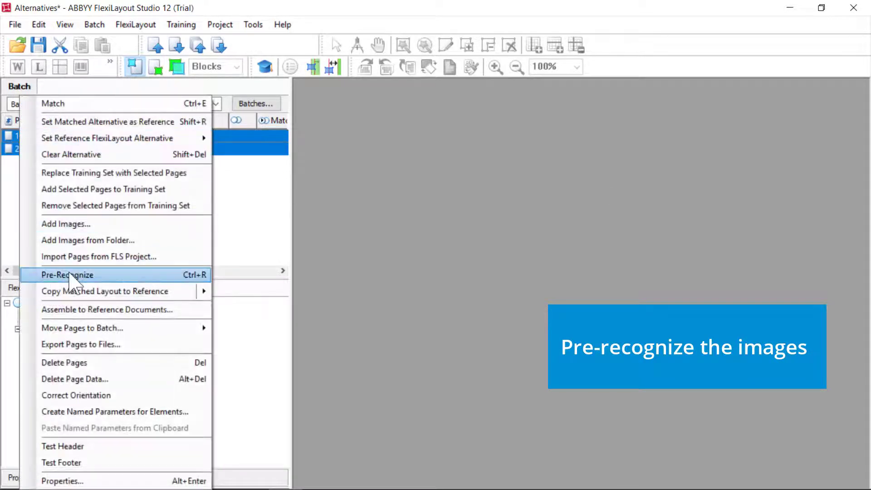
click(132, 274)
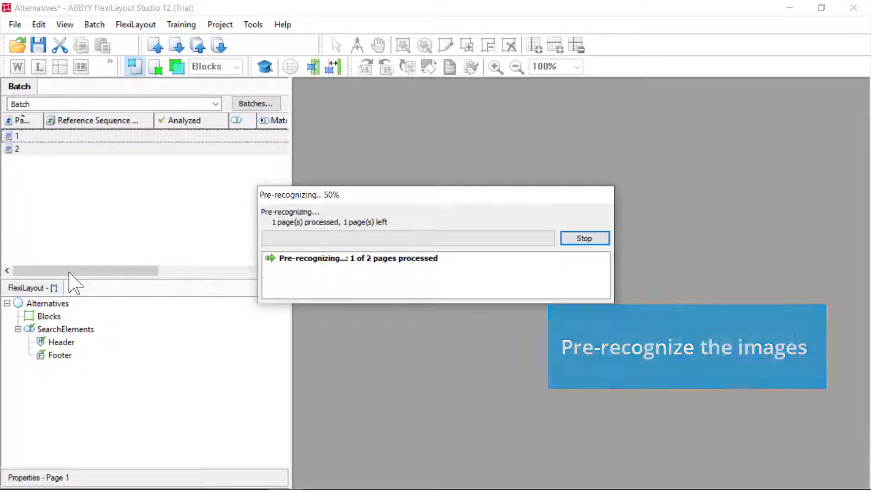
Open page 1 and set the page view zoom to 50%
double_click(33, 137)
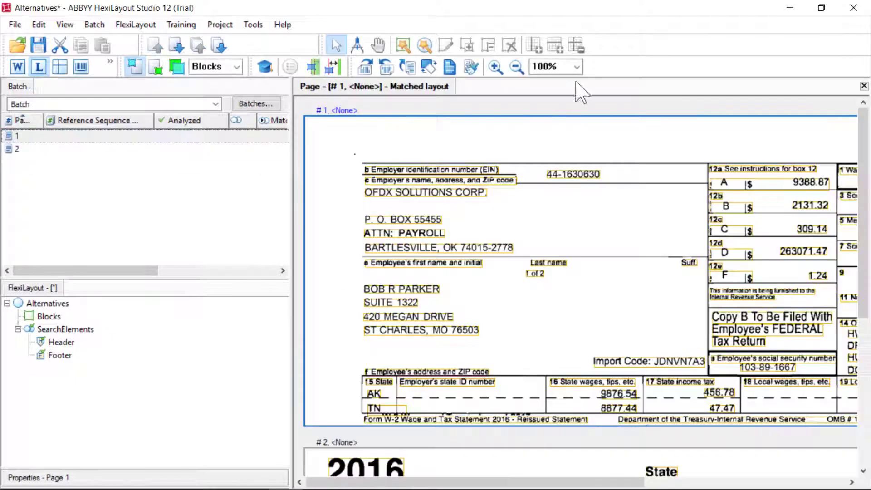
click(577, 67)
click(557, 128)
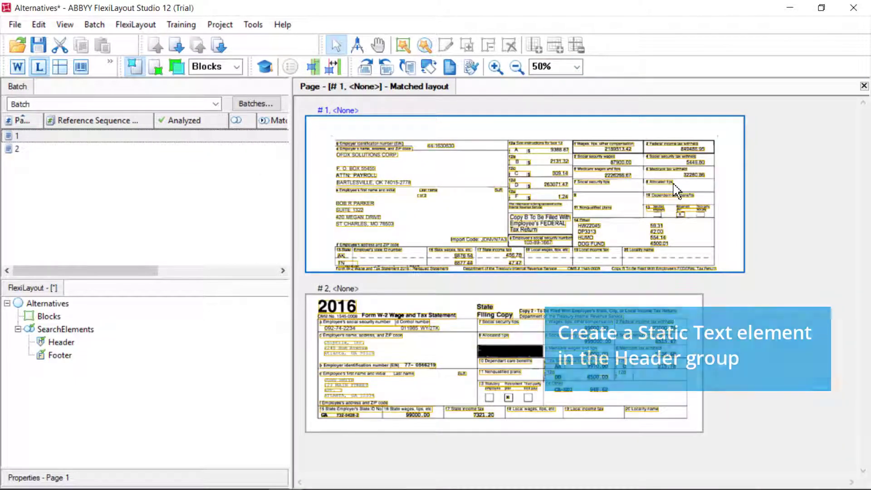
Add a Static Text element named kwForm to the Header group and make it a required element
click(68, 344)
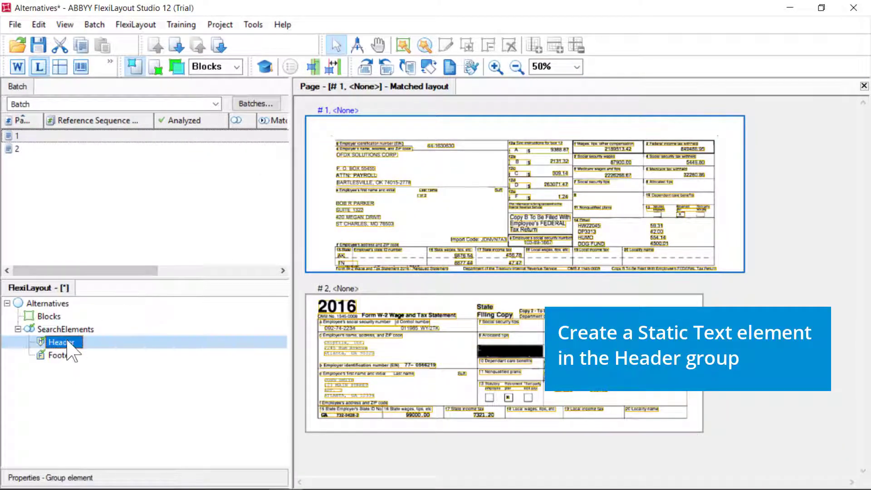
right_click(68, 343)
mouse_move(130, 113)
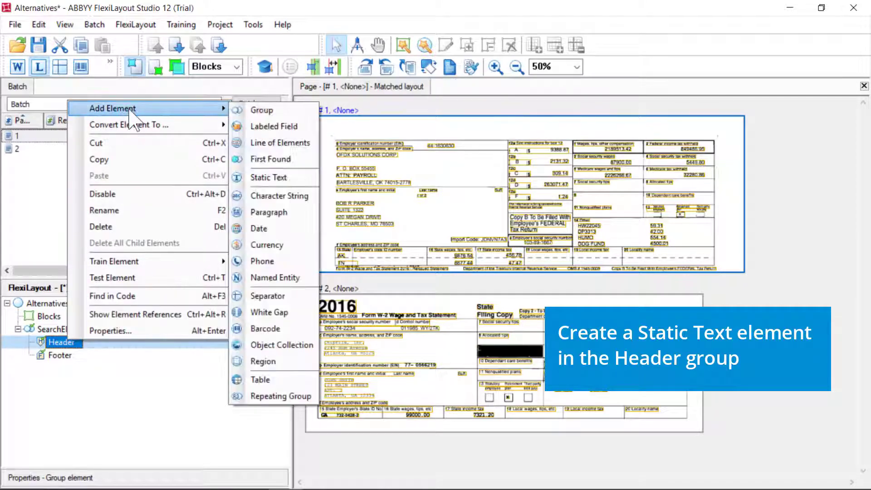
click(266, 177)
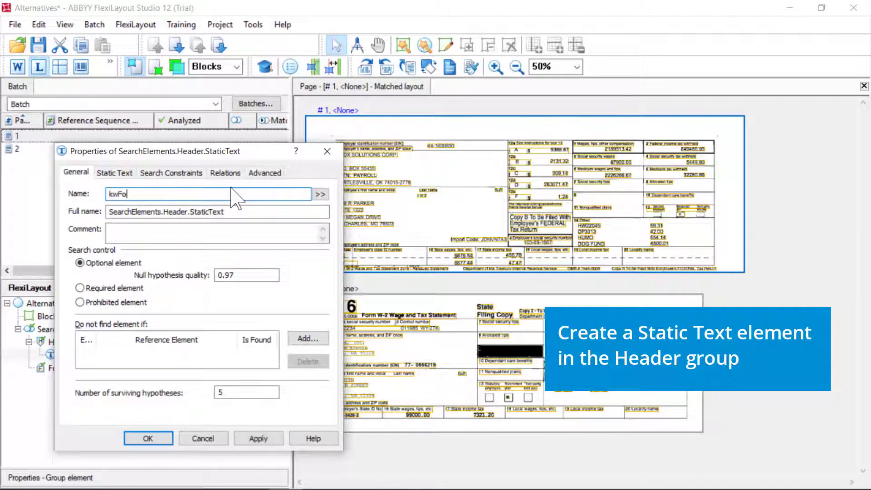
click(80, 288)
Set the kwForm search text to "Form W-2 Wage and Tax Statement", copied from the form title on page 2, and accept the properties
click(114, 173)
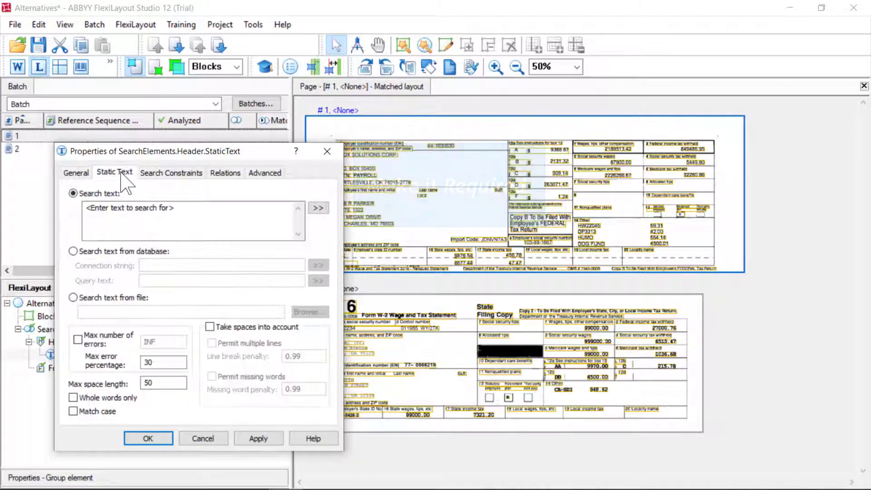
click(193, 210)
key(Delete)
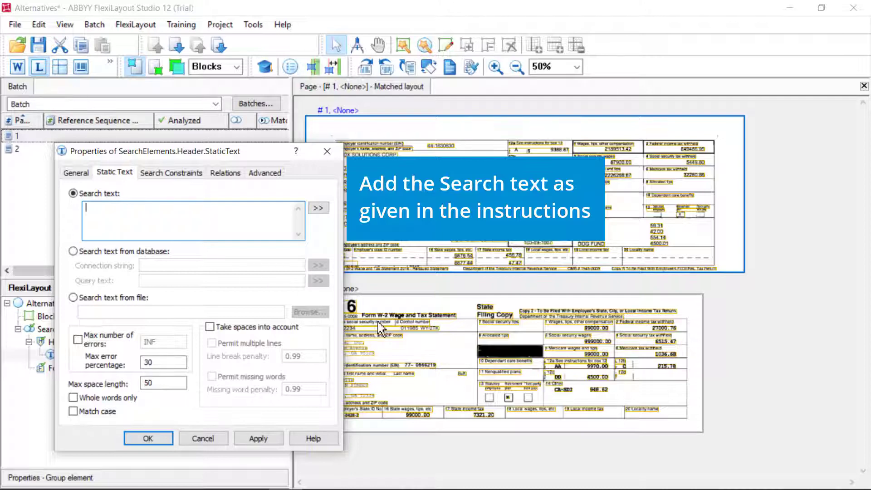
click(436, 323)
right_click(437, 323)
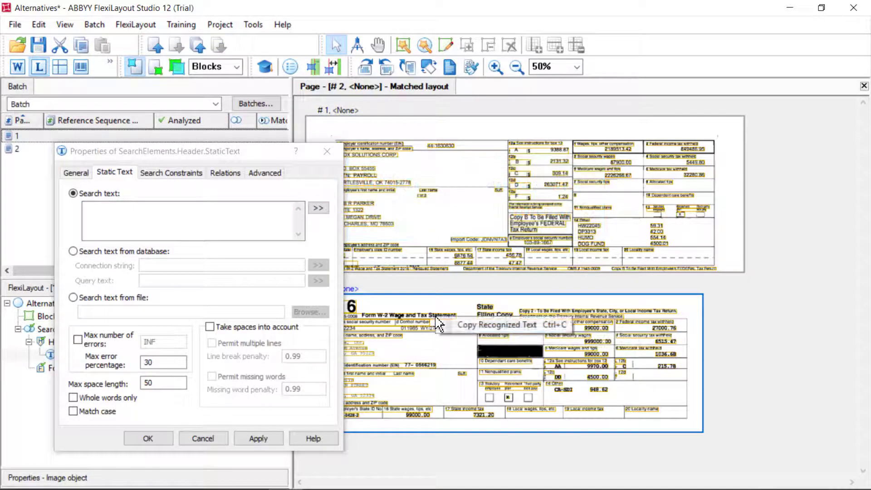
click(458, 327)
click(179, 214)
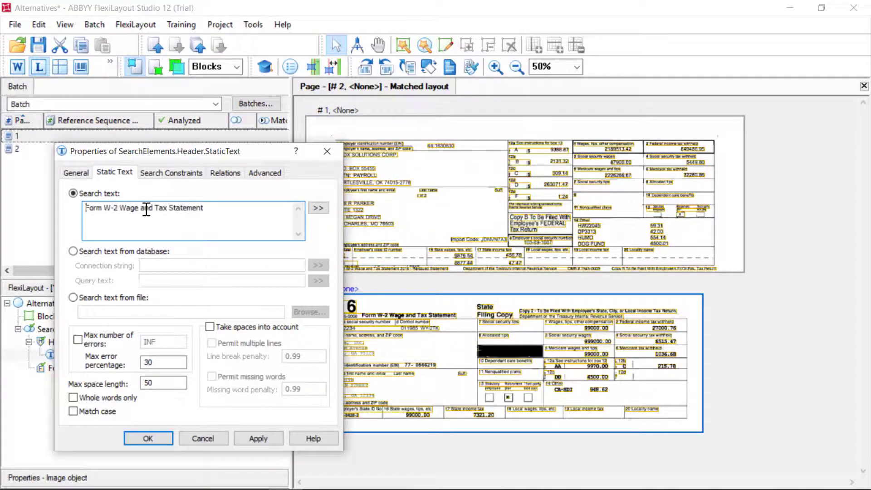
click(257, 437)
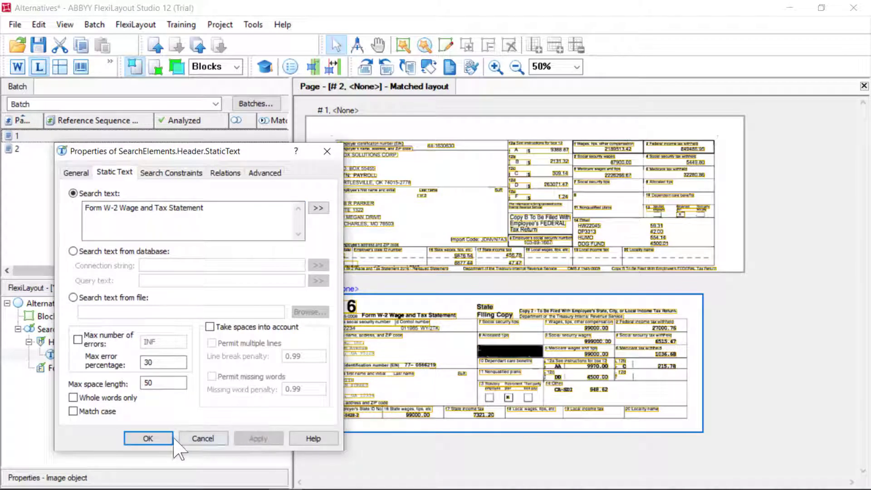
click(168, 439)
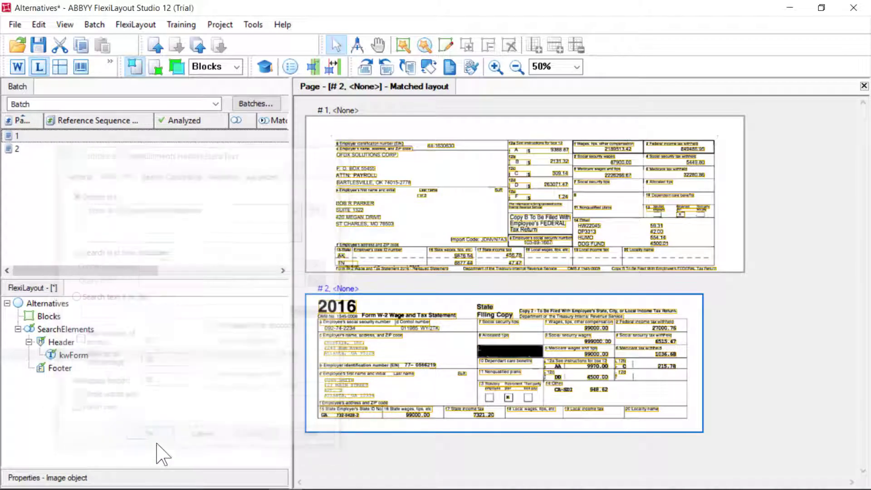
Match the FlexiLayout to page 1 and to page 2
right_click(20, 137)
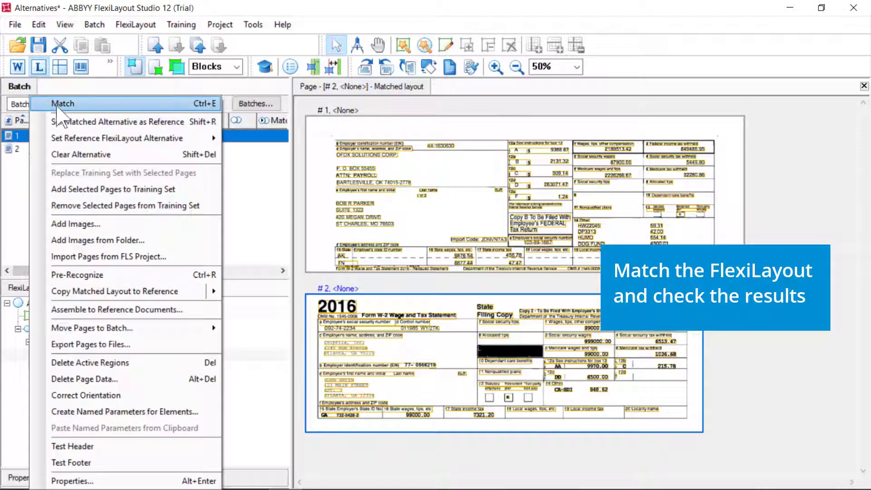
click(64, 104)
click(30, 149)
right_click(30, 149)
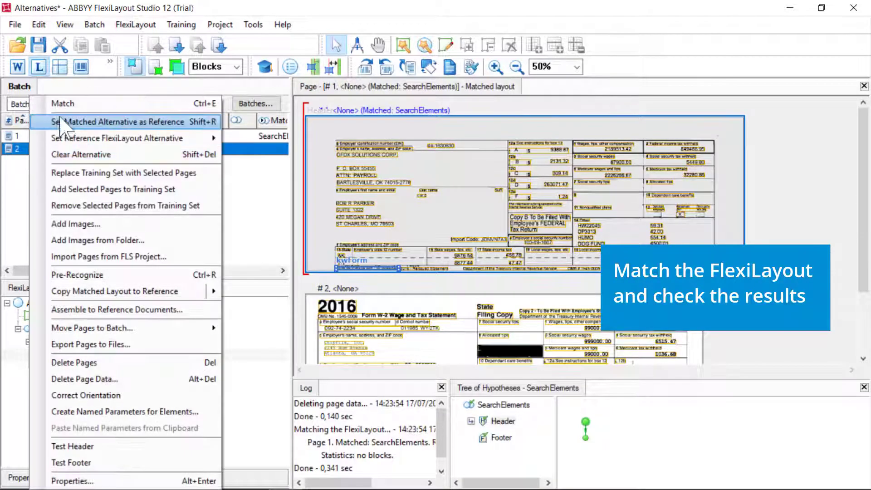
click(63, 102)
Disable the Footer group in the SearchElements branch
right_click(59, 367)
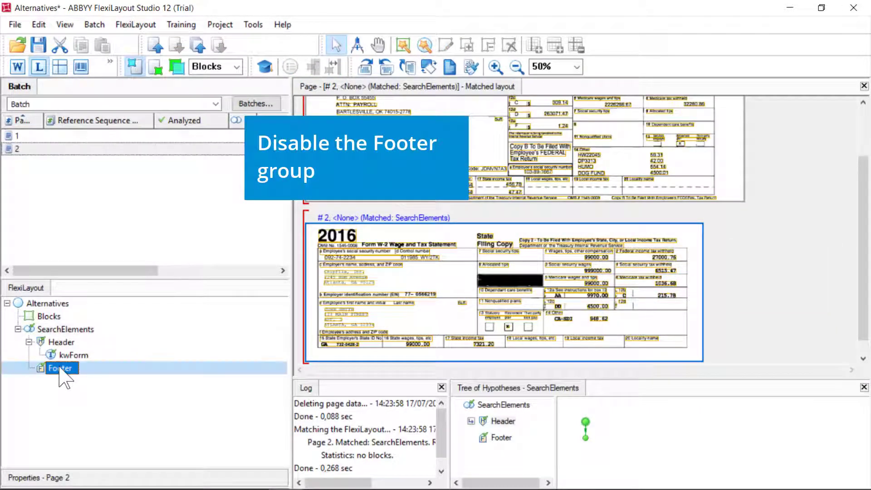
click(95, 220)
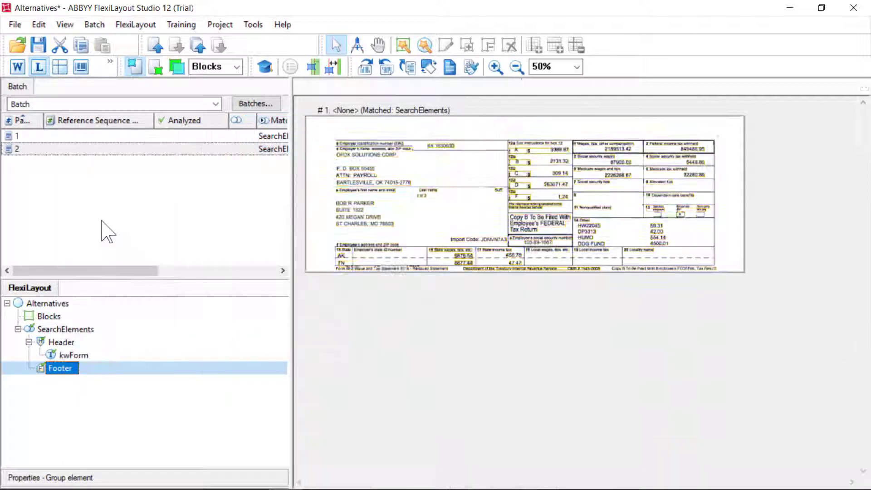
Add a Static Text element named kwCompanyName directly under SearchElements with the search text "OFDX SOLUTIONS CORP"
right_click(63, 330)
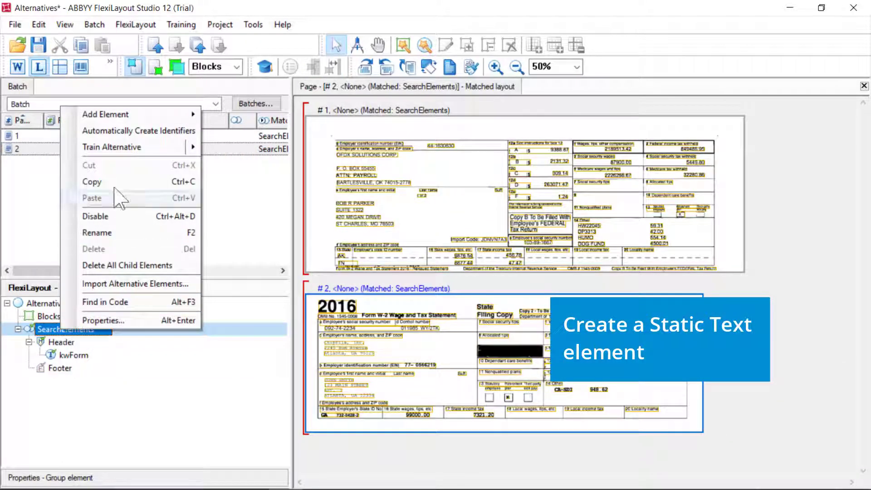
mouse_move(132, 114)
click(242, 217)
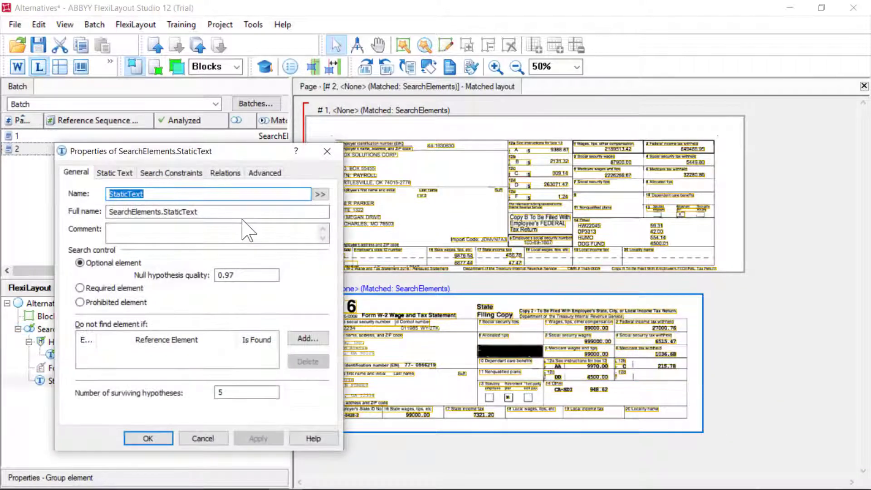
key(BackSpace)
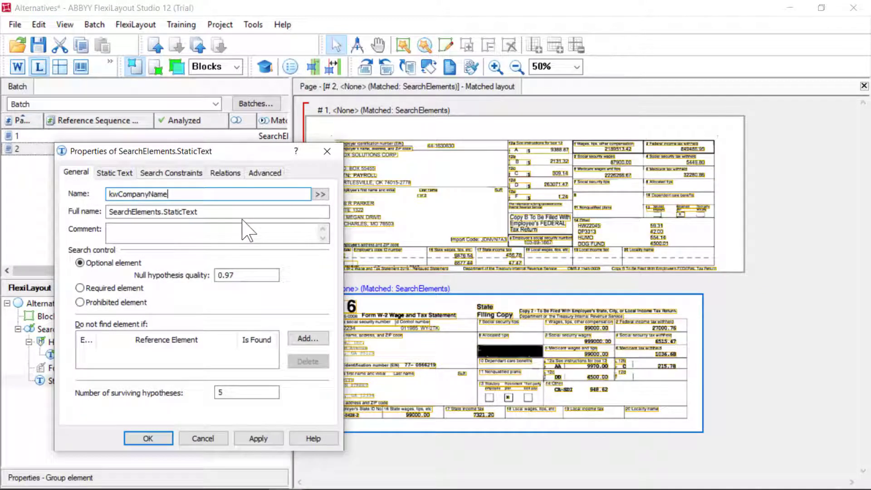
click(115, 172)
click(188, 208)
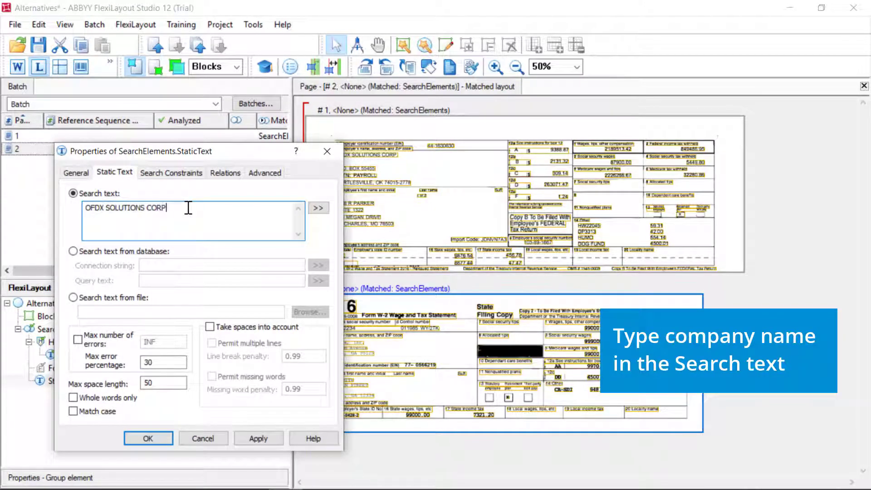
click(149, 438)
Match the FlexiLayout to page 1 and inspect the kwCompanyName hypothesis on the page
click(40, 137)
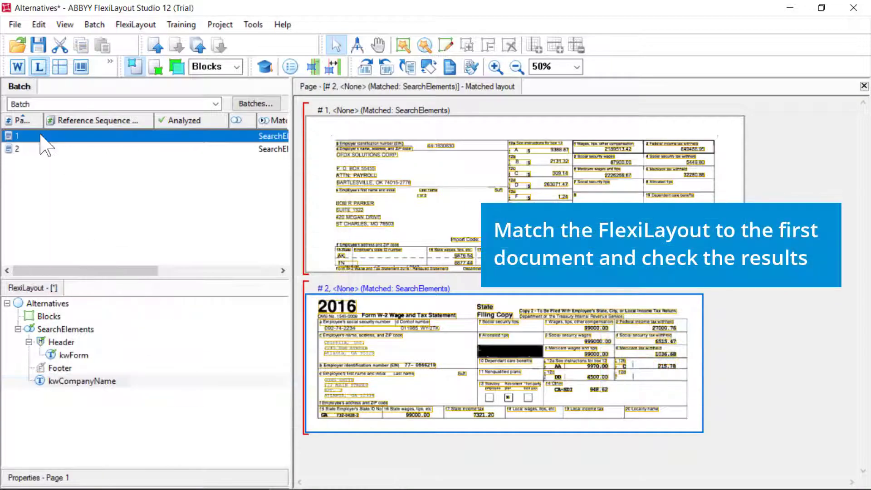
right_click(41, 138)
click(77, 104)
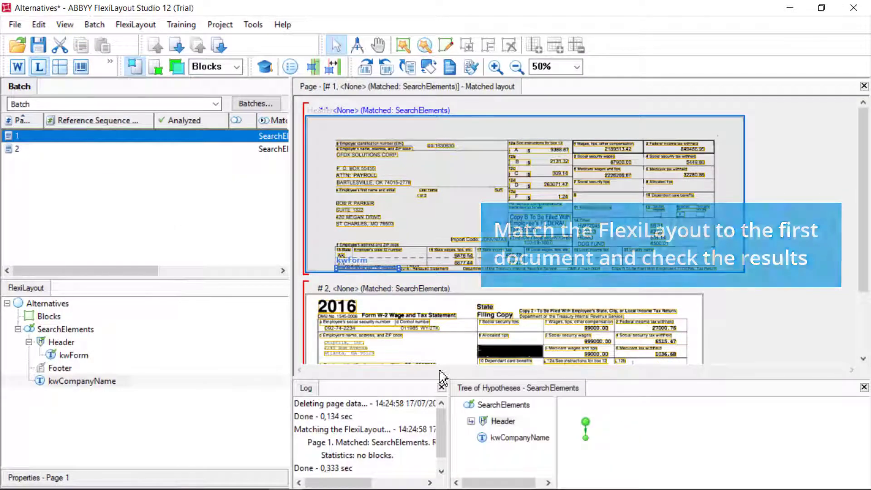
click(519, 438)
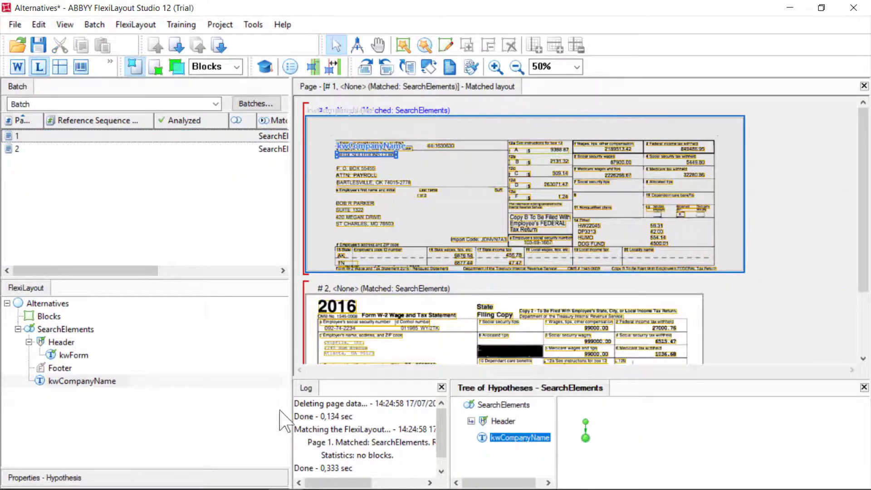
Rename the SearchElements branch to Form1
click(67, 329)
right_click(68, 329)
click(123, 230)
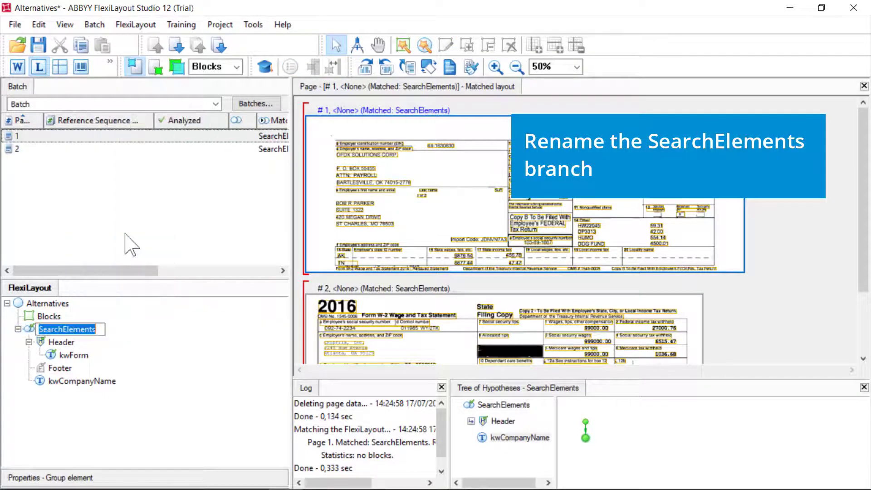
text(Form1)
key(Return)
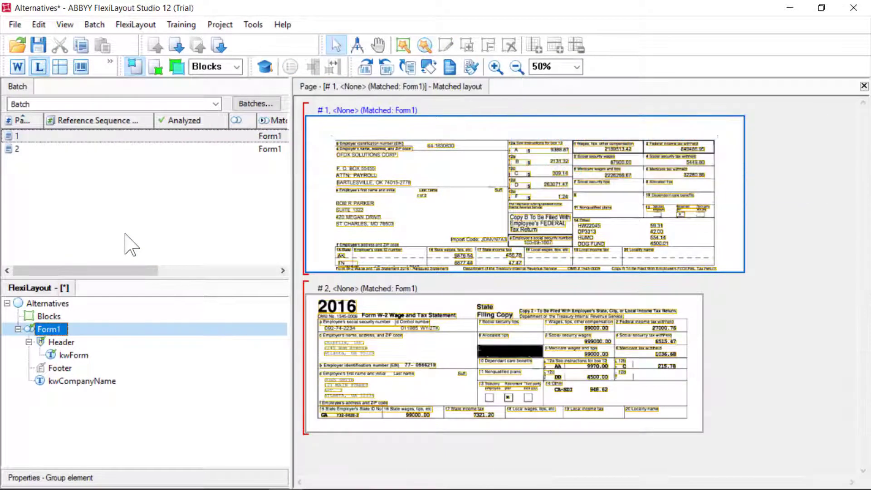
Add a Group element named SSNDetails to the Form1 branch
right_click(51, 333)
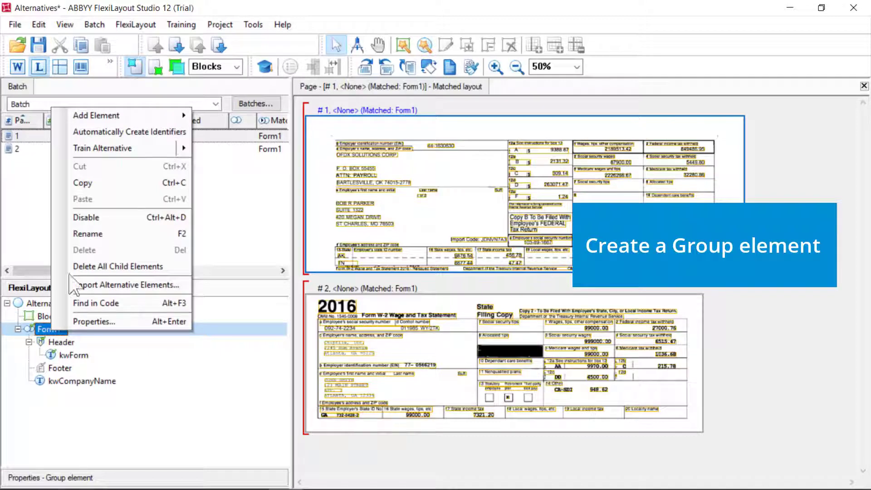
mouse_move(116, 117)
click(245, 151)
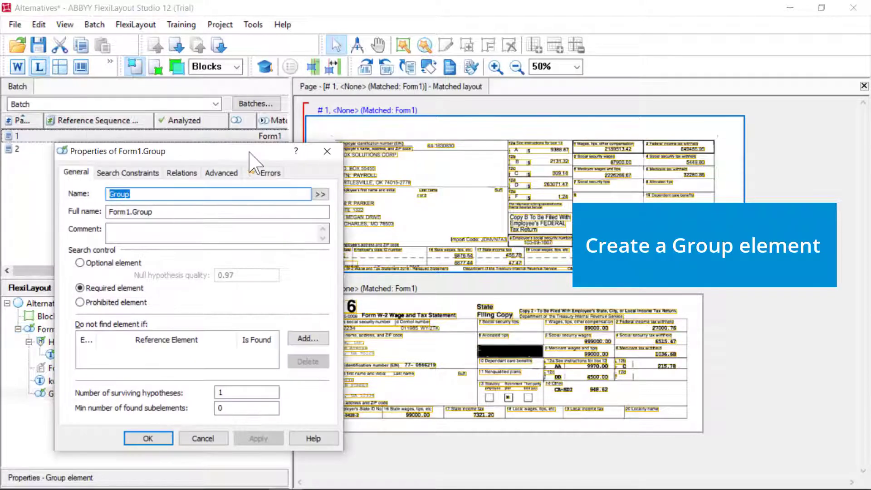
text(SSND)
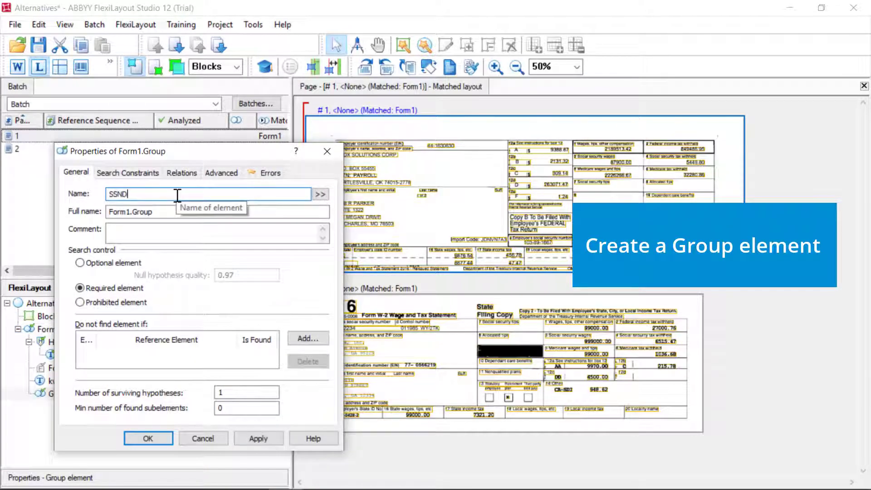
text(etails)
key(Return)
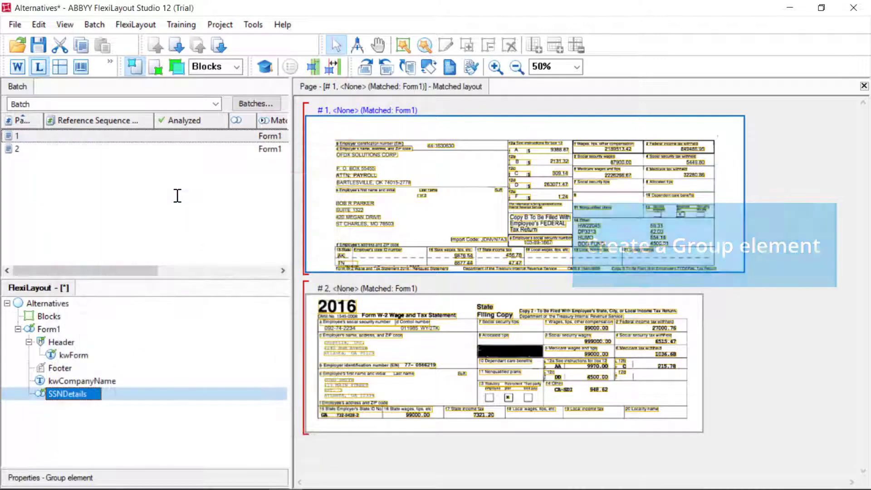
Add a Static Text element named kwSSN to the SSNDetails group
right_click(89, 394)
mouse_move(159, 164)
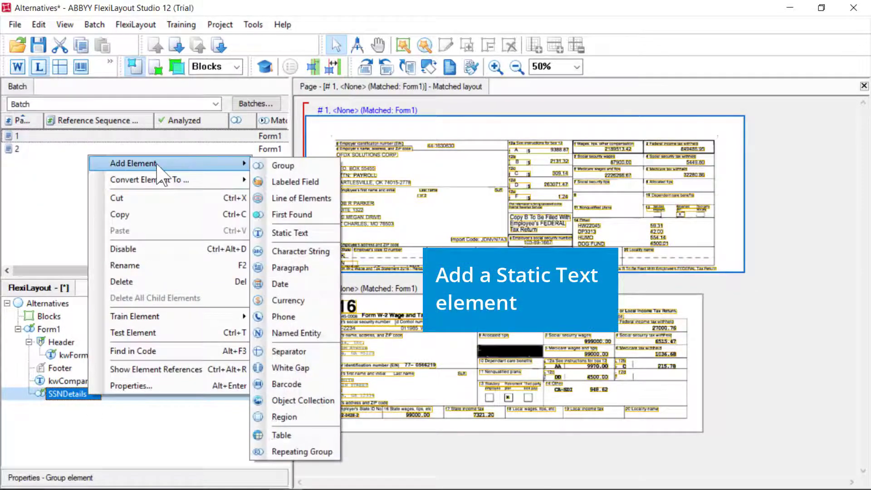
click(300, 232)
key(BackSpace)
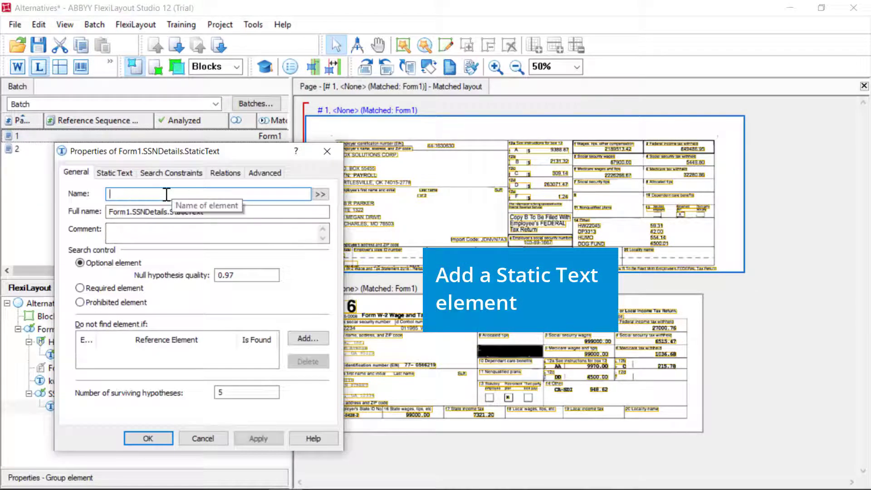
text(kwSSN)
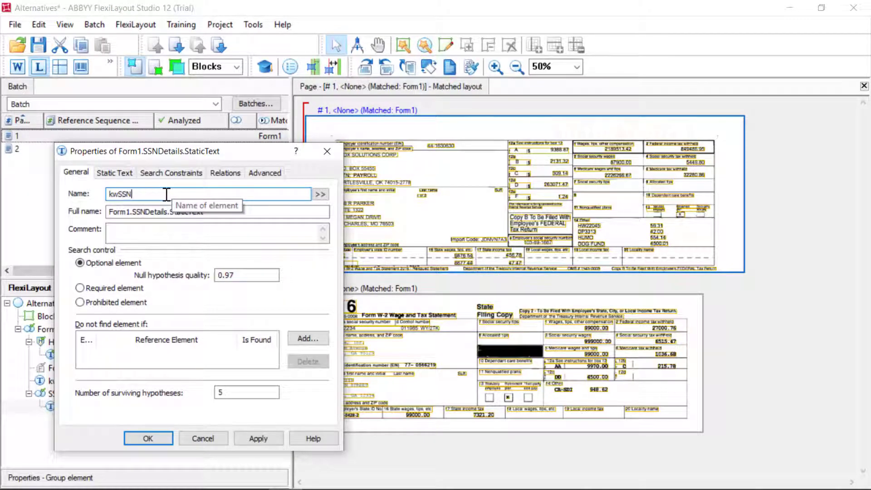
Set the kwSSN element's search text to "Employee's social security number" and confirm its properties
click(115, 172)
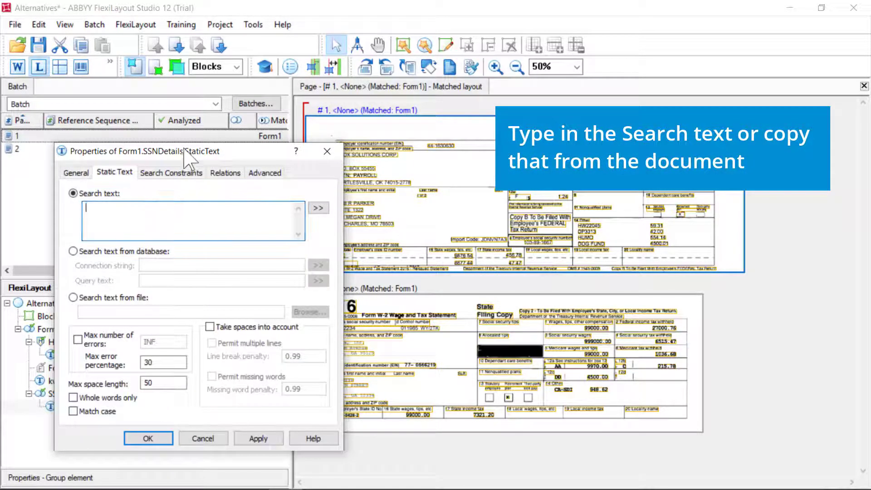
drag(189, 159, 162, 125)
click(419, 347)
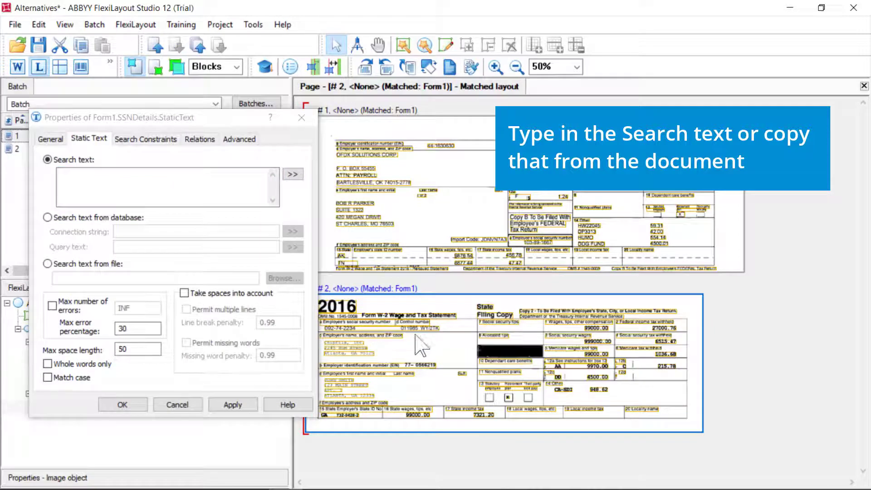
click(192, 184)
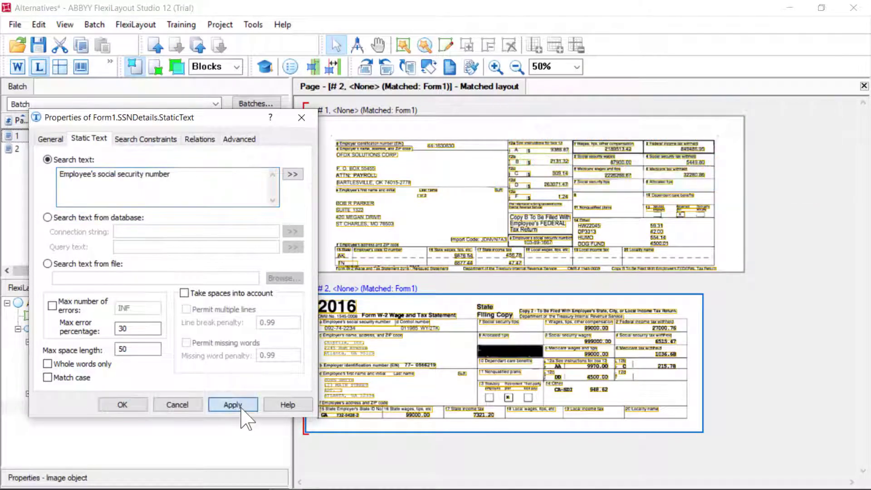
click(123, 404)
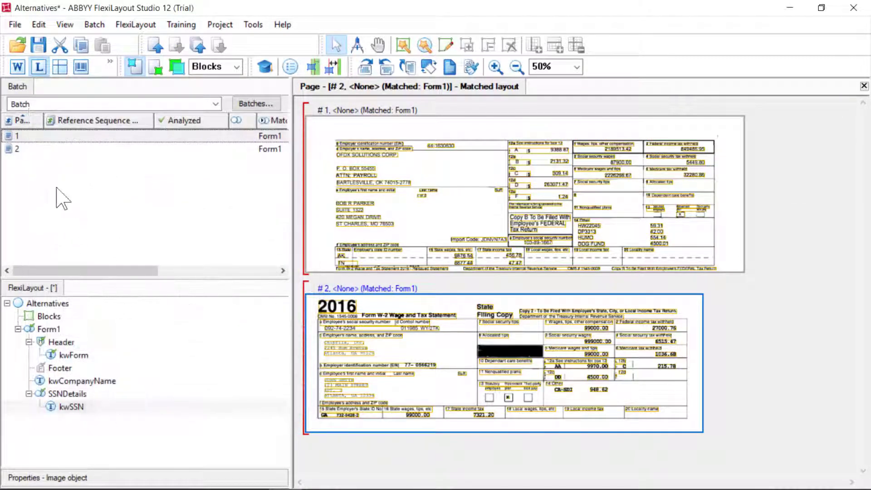
Match the FlexiLayout to both batch pages and inspect the SSNDetails hypothesis on page 1
click(39, 151)
key(ctrl+a)
right_click(37, 146)
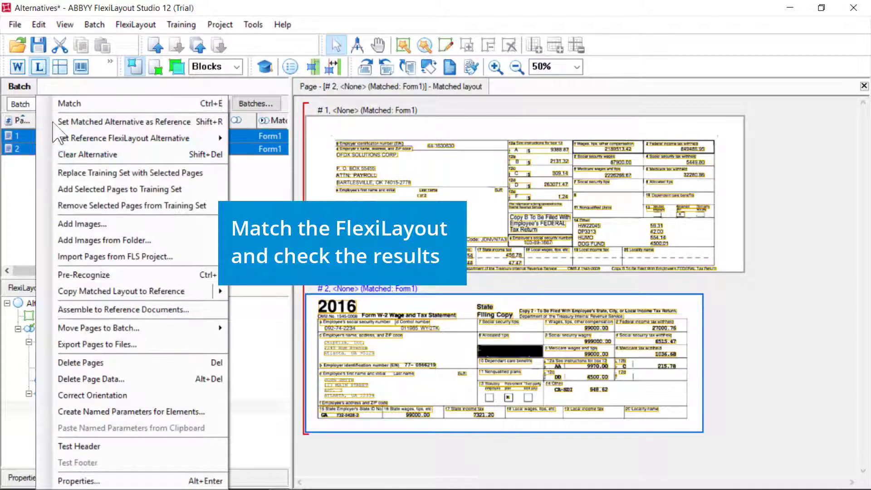
click(61, 104)
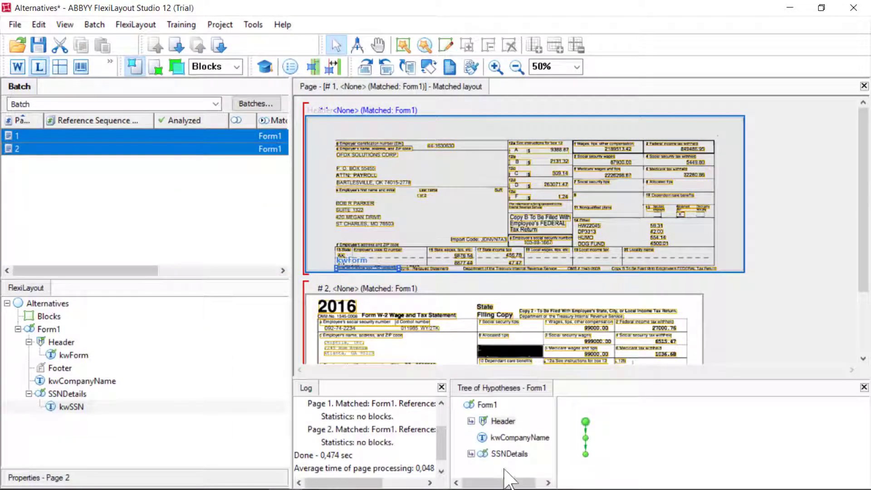
click(508, 453)
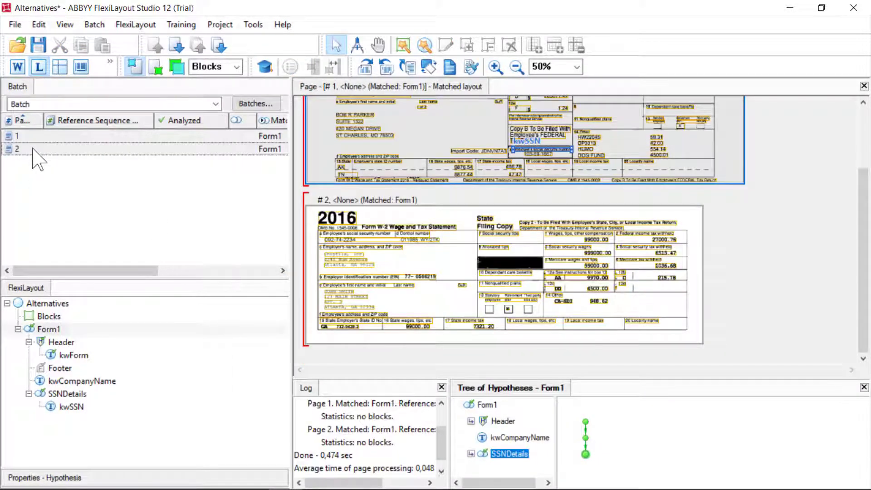
Match the FlexiLayout to page 2 and inspect its SSNDetails hypothesis
click(33, 149)
right_click(33, 148)
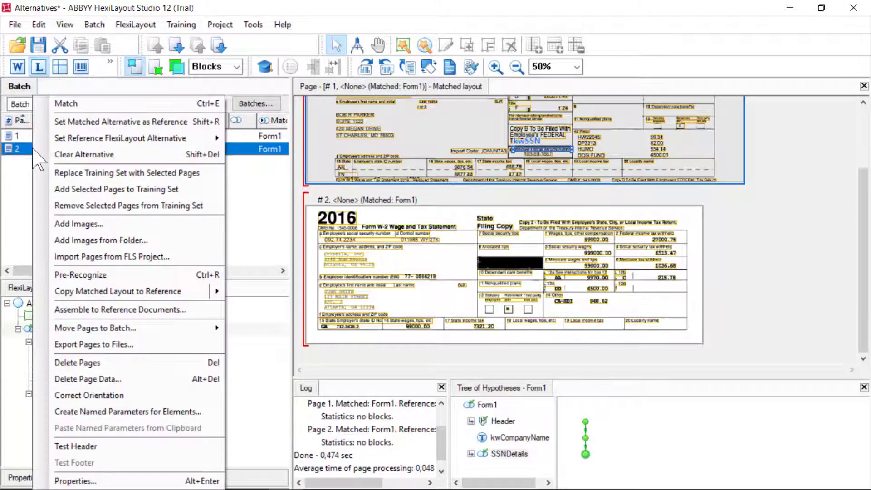
click(64, 104)
click(519, 454)
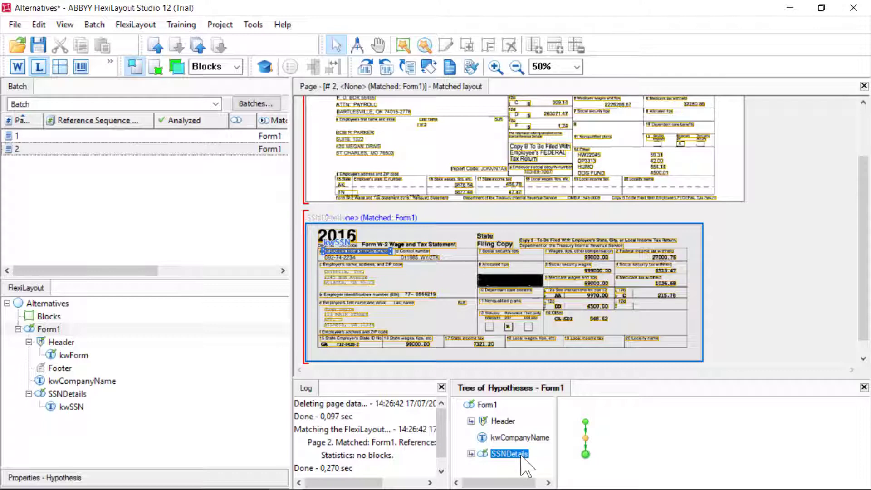
Add a Character String element named SSN to the SSNDetails group
right_click(76, 397)
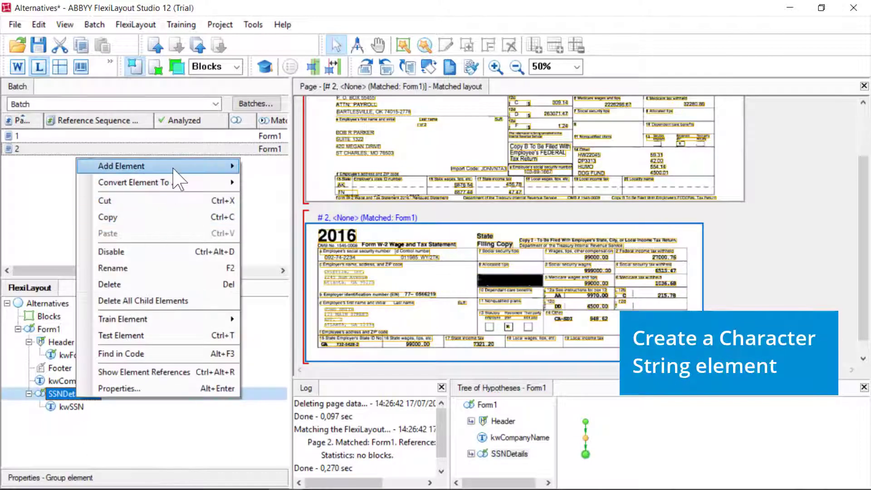
mouse_move(213, 166)
click(286, 254)
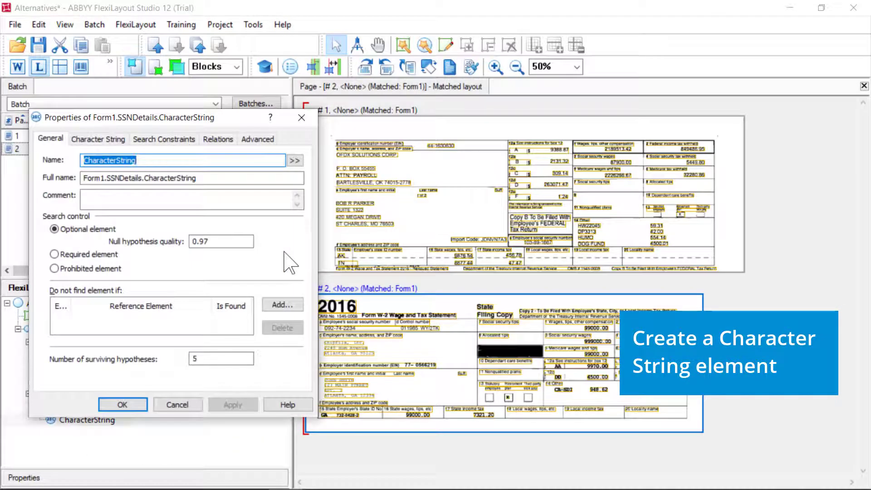
key(BackSpace)
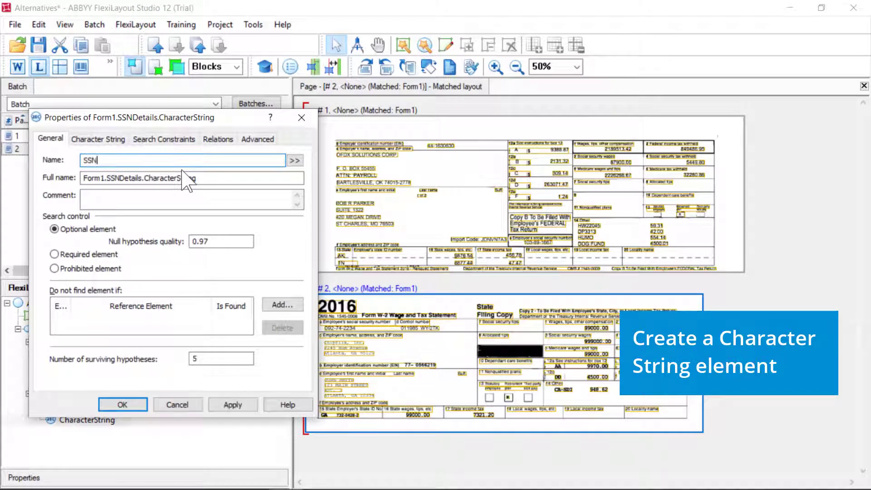
Add a relation placing the SSN element below the bottom boundary of kwSSN with an offset of -10
click(217, 139)
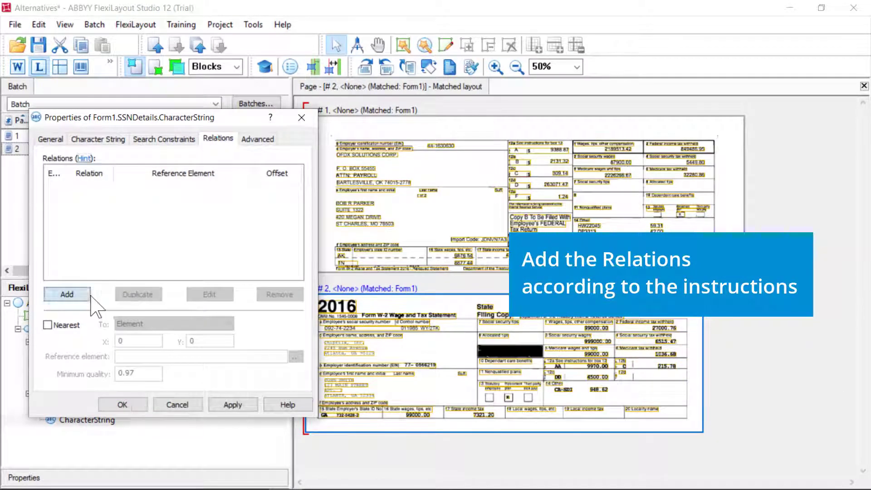
click(67, 294)
click(245, 207)
click(97, 293)
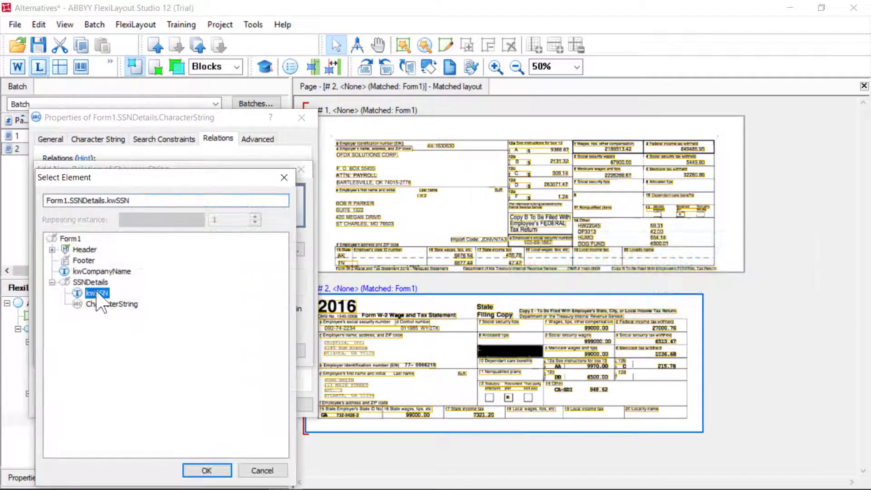
click(207, 470)
click(86, 244)
click(59, 282)
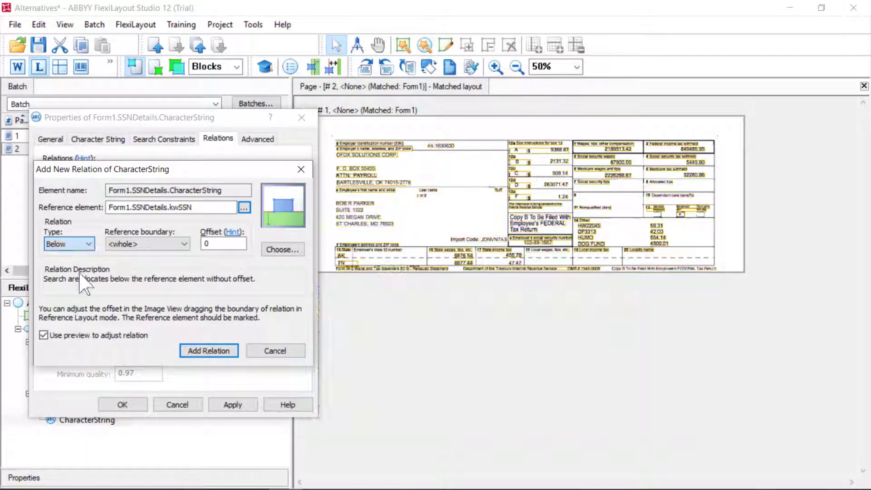
click(145, 244)
click(118, 274)
click(232, 243)
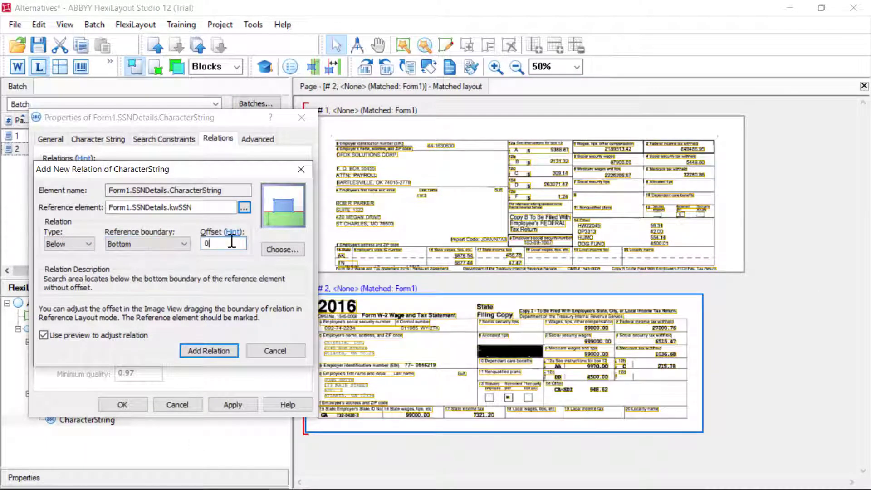
text(-10)
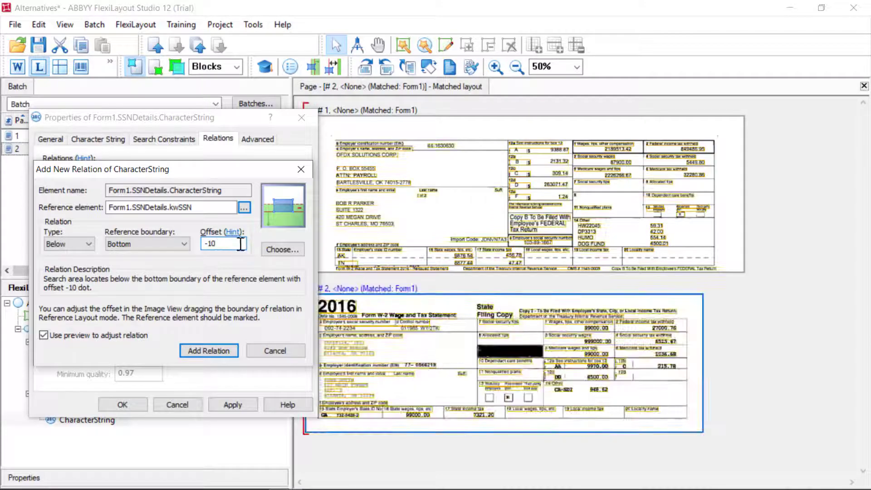
click(208, 351)
Add a relation placing the SSN element right of the left boundary of kwSSN with offset 0
click(68, 295)
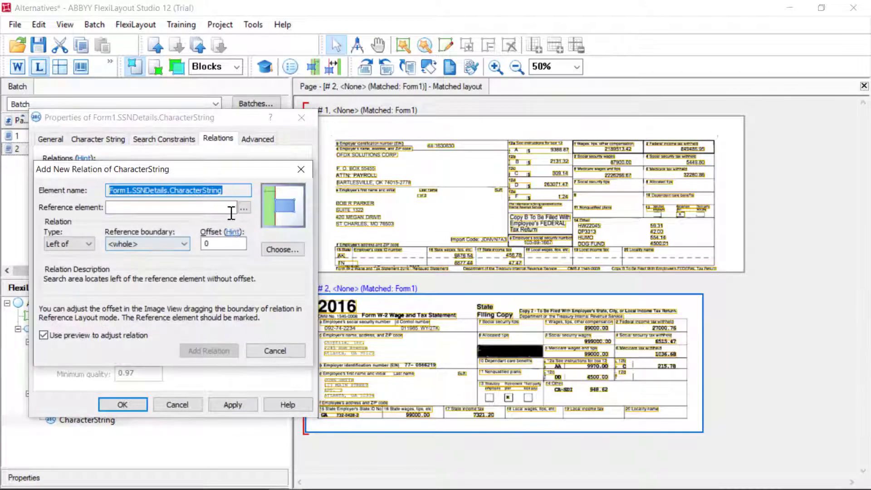
click(103, 293)
click(206, 470)
click(69, 244)
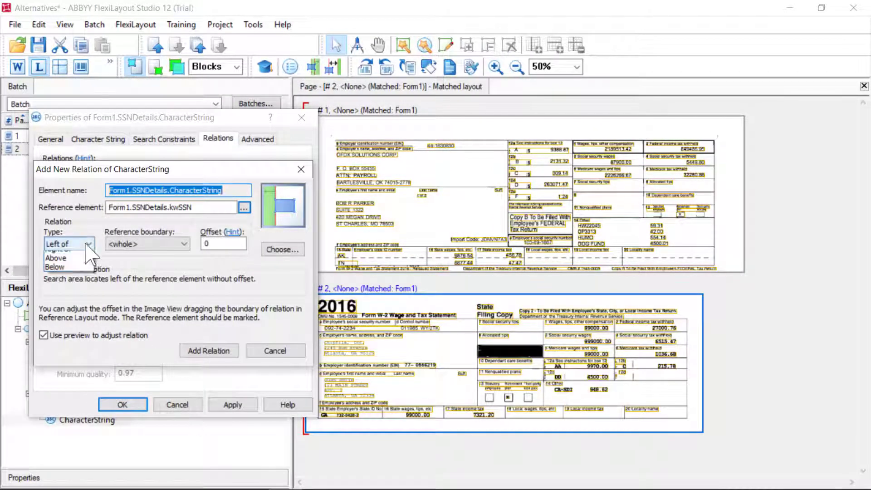
click(58, 265)
click(147, 244)
click(119, 262)
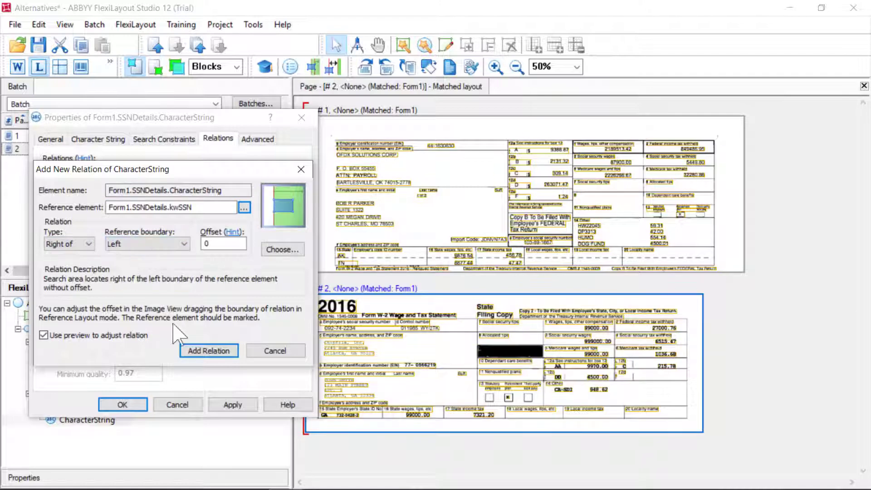
click(209, 350)
Add a relation placing the SSN element left of the right boundary of kwSSN with offset 0
click(68, 295)
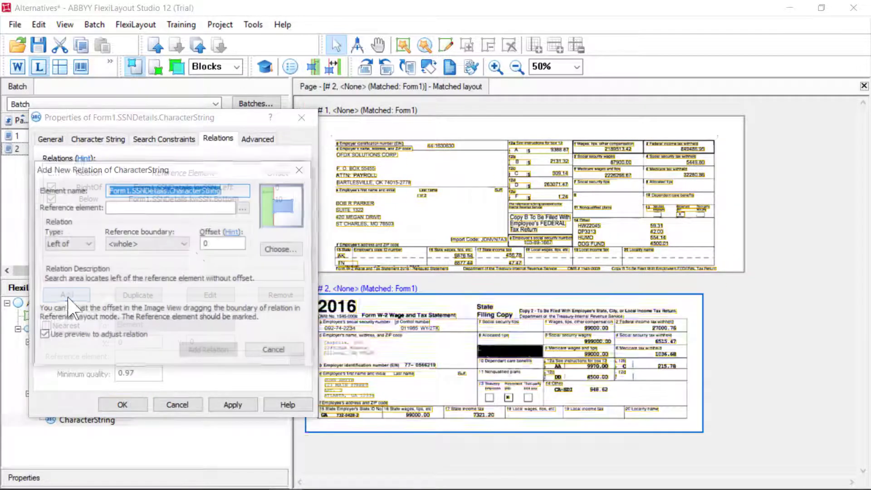
click(101, 294)
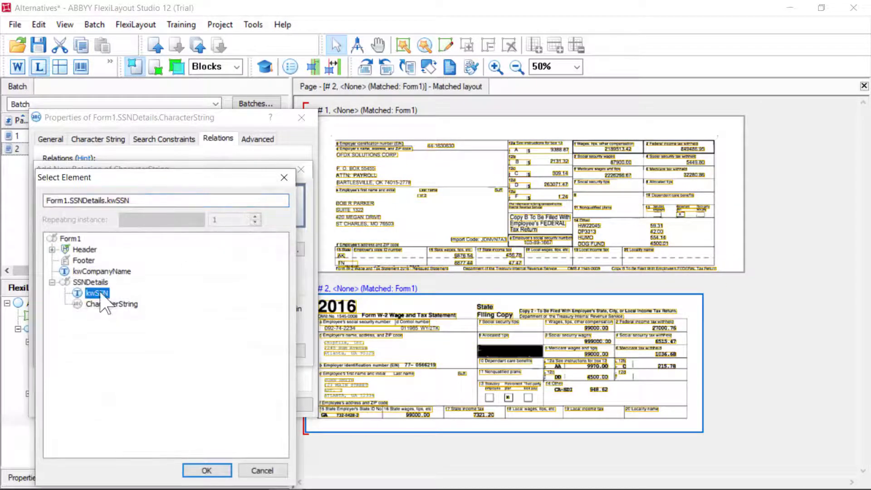
click(207, 470)
click(69, 244)
click(58, 251)
click(148, 244)
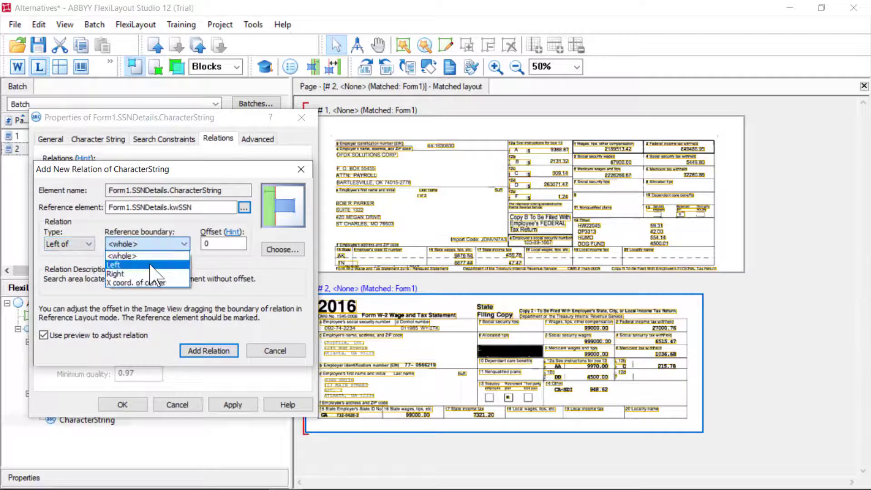
click(150, 271)
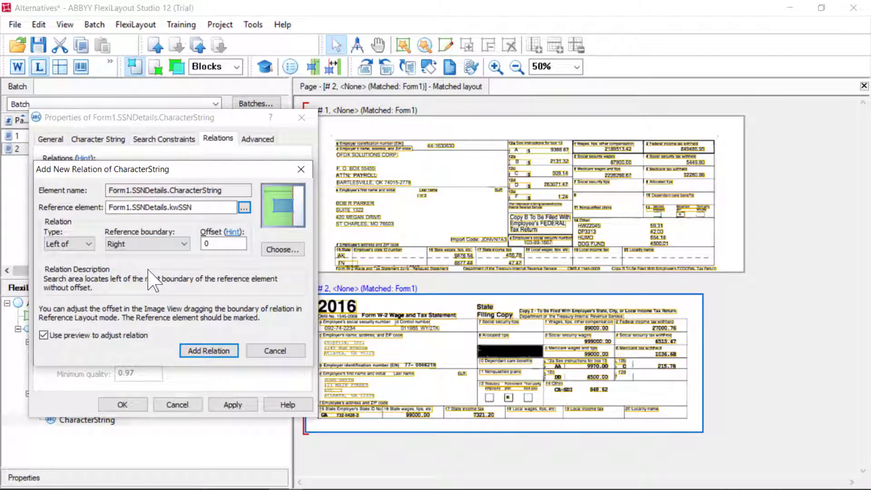
click(209, 350)
Add a relation placing the SSN element above kwSSN's bottom boundary with offset -60, and confirm the element's properties
click(73, 295)
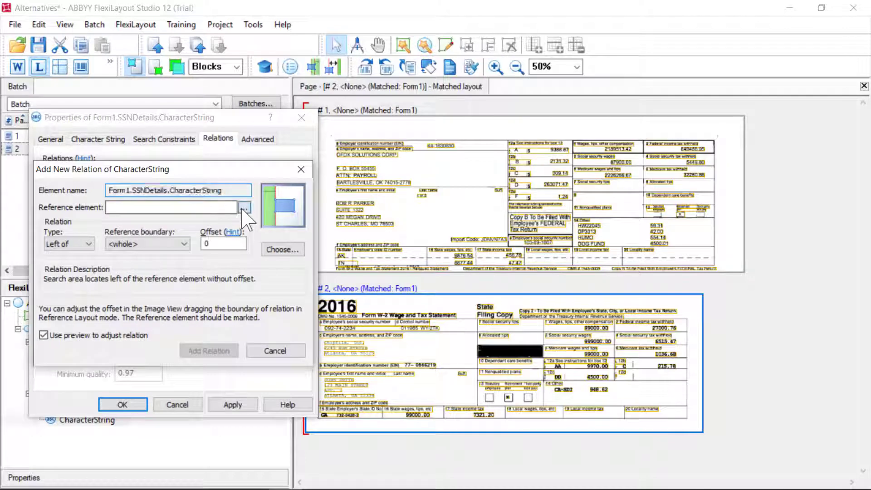
click(244, 208)
click(93, 293)
click(208, 469)
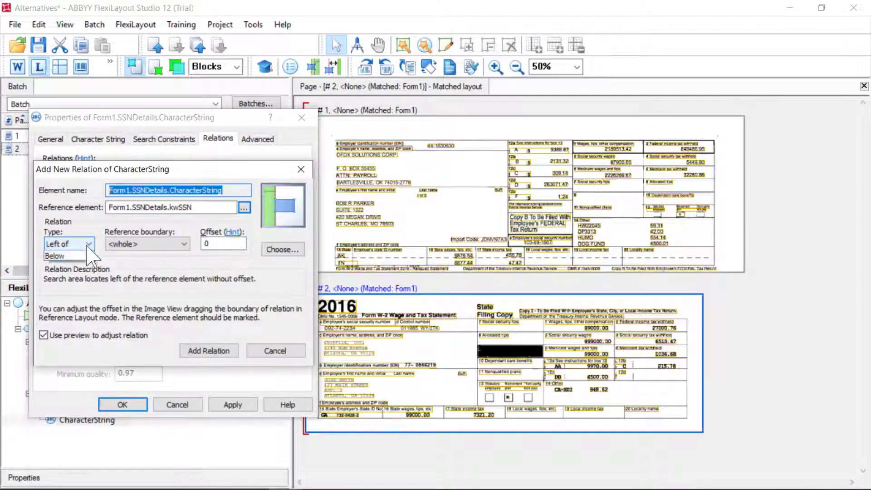
click(68, 243)
click(59, 274)
click(146, 244)
click(128, 274)
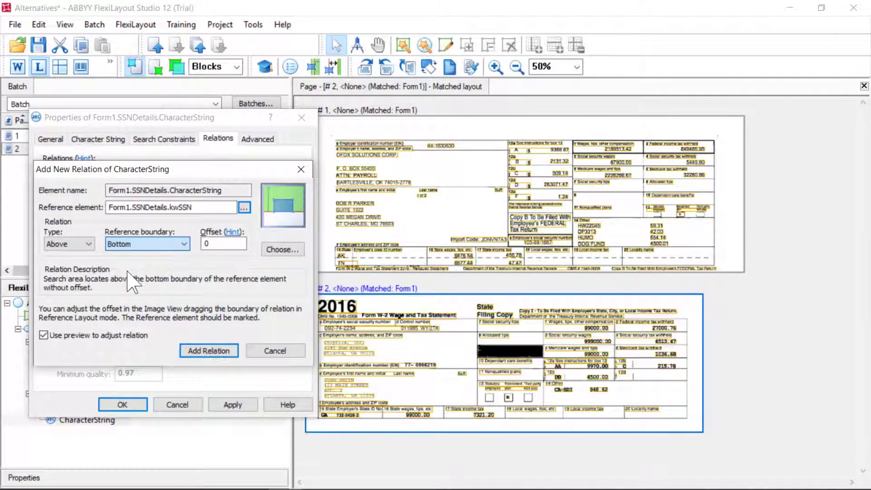
click(242, 244)
key(BackSpace)
text(-60)
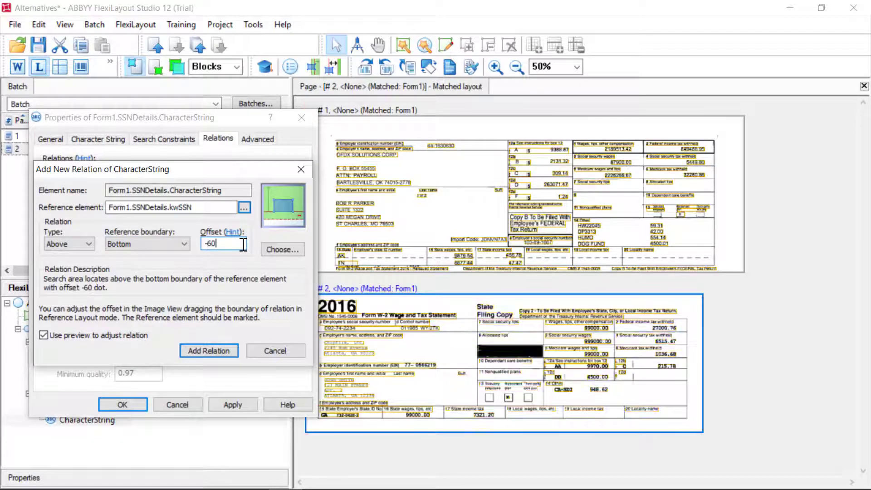
click(222, 351)
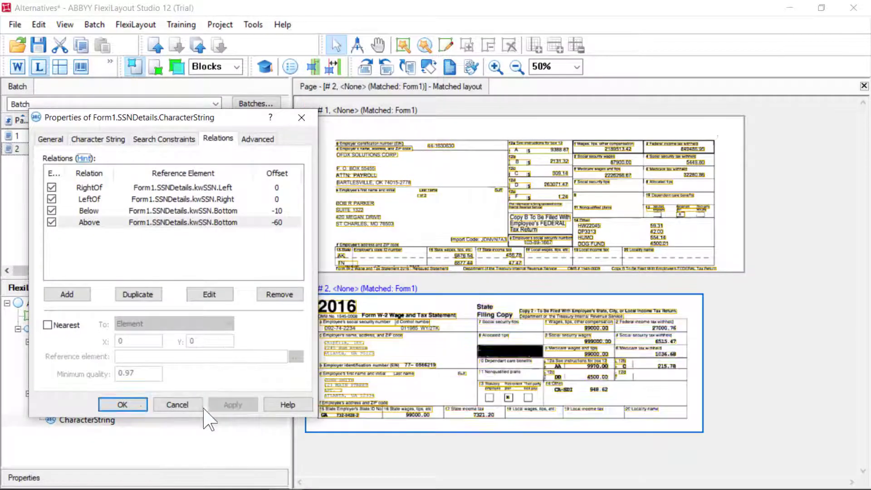
click(136, 405)
Match the FlexiLayout to page 1 and inspect the SSN hypothesis inside SSNDetails
click(36, 137)
right_click(50, 136)
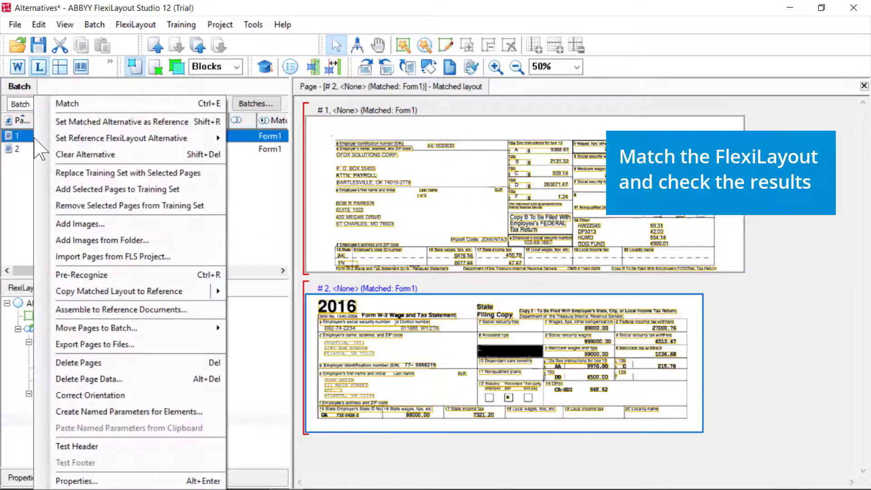
click(69, 104)
double_click(508, 453)
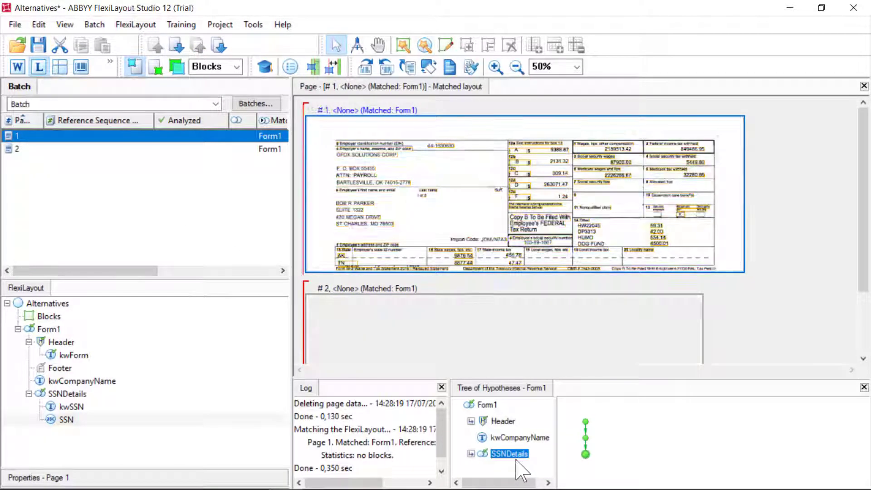
click(501, 441)
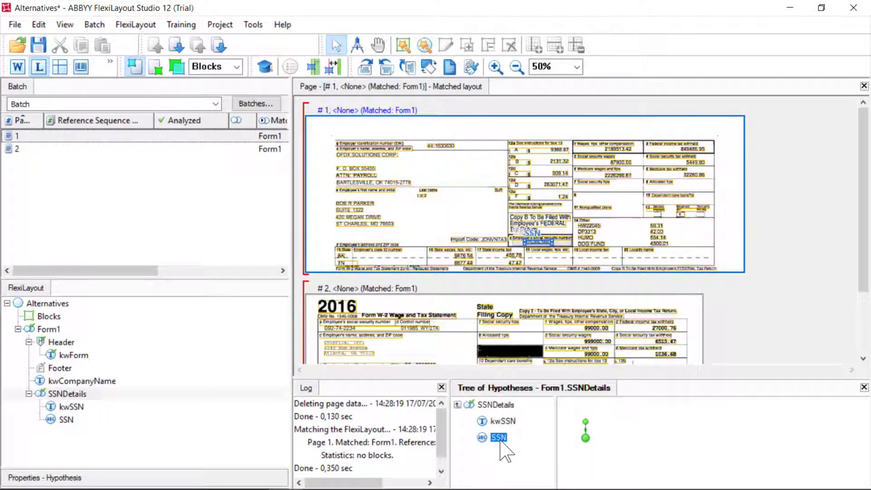
Match the FlexiLayout to page 2 and inspect the SSN hypothesis inside SSNDetails
click(29, 148)
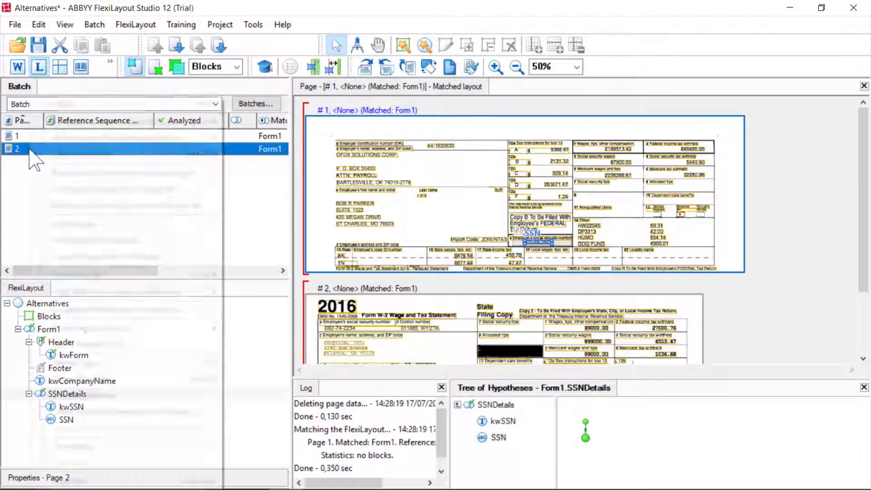
right_click(29, 149)
click(63, 102)
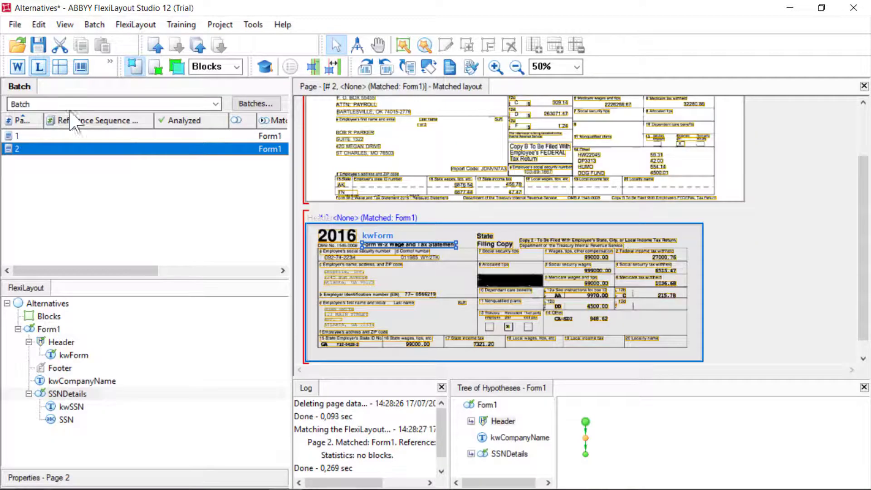
double_click(508, 454)
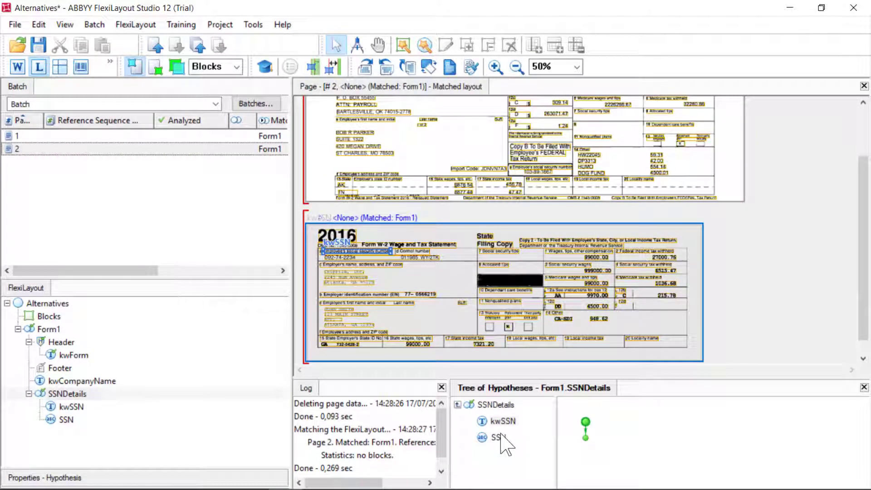
click(497, 438)
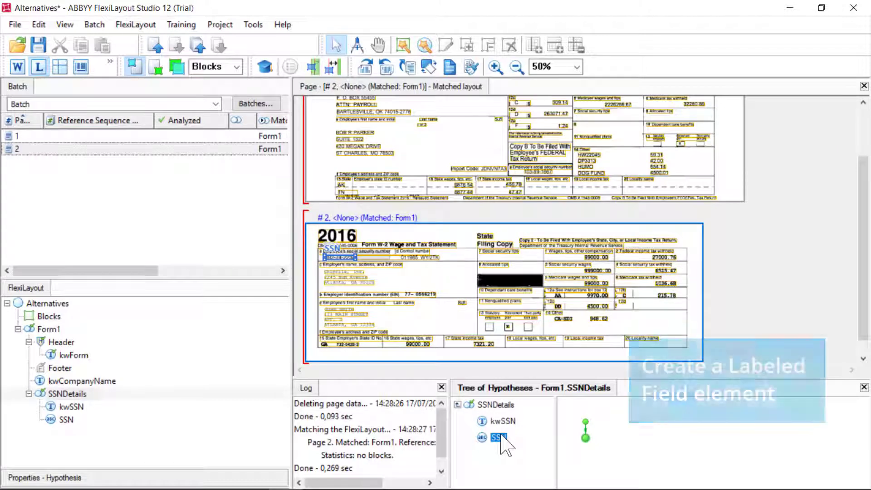
Add a Labeled Field element to Form1 and name it EIN
right_click(47, 328)
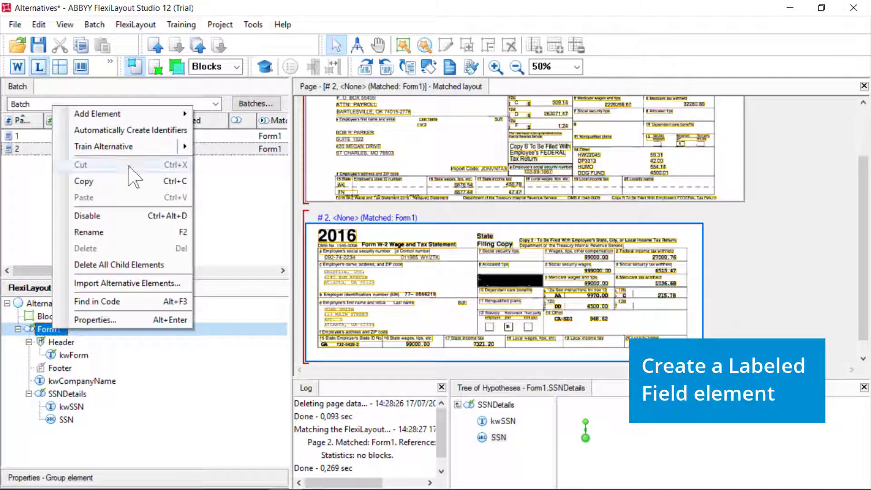
mouse_move(145, 114)
click(240, 166)
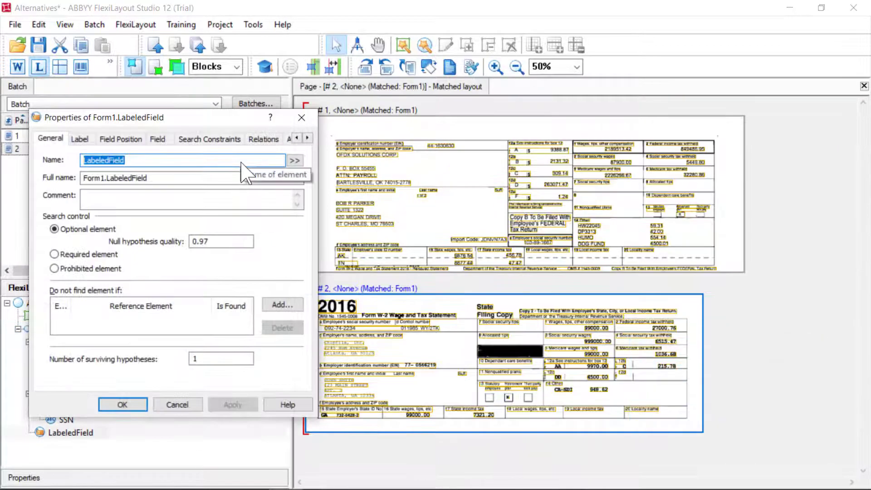
key(BackSpace)
text(EIN)
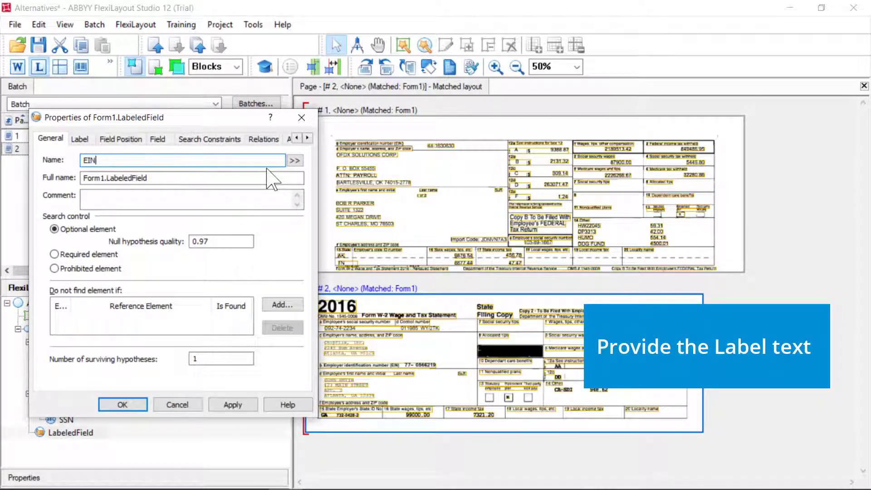
Set the EIN element's label text to "Employer identification number (EIN)", taken from the label on page 1
click(80, 140)
key(BackSpace)
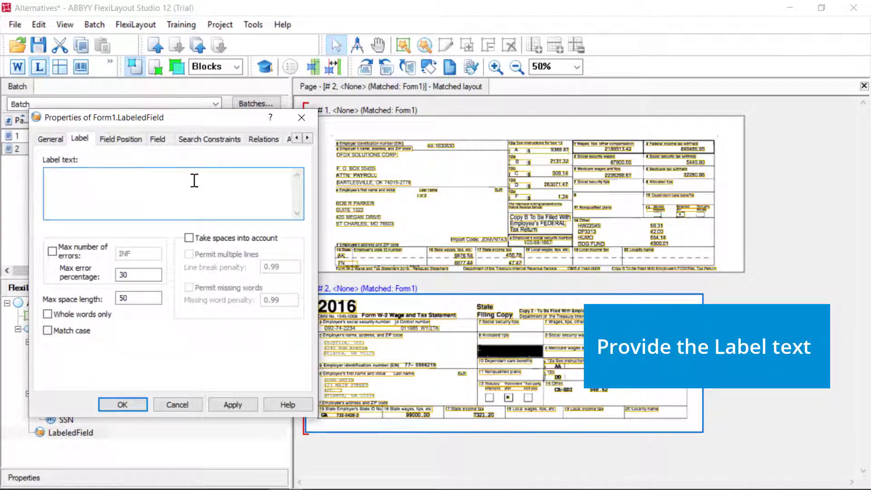
right_click(401, 143)
click(428, 153)
click(198, 173)
text(Employer identification number (EIN))
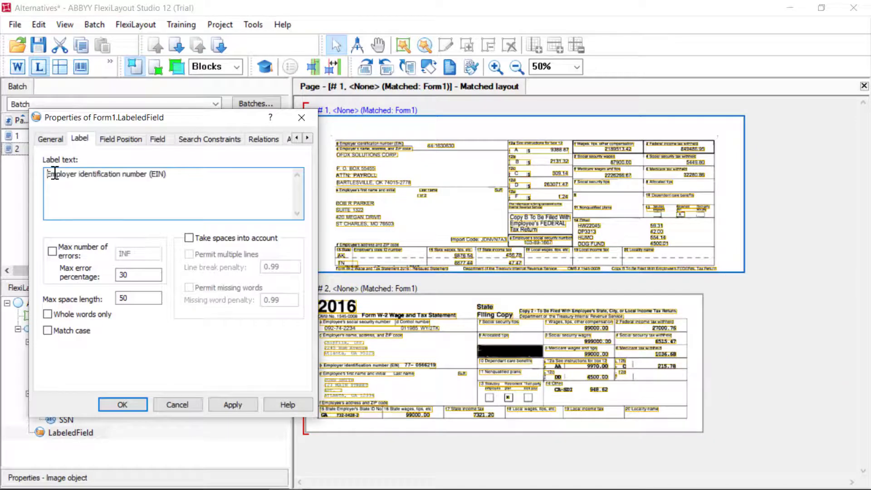
Set the EIN element's field content to Character string
click(113, 139)
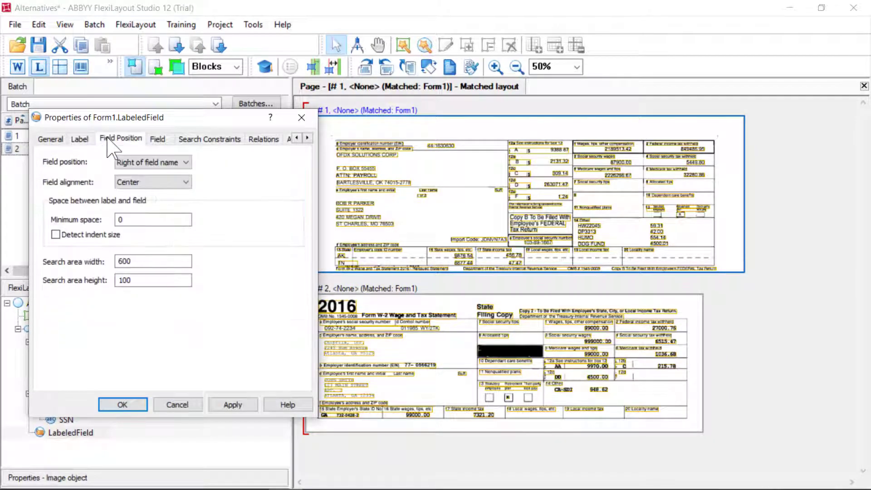
click(158, 139)
click(175, 161)
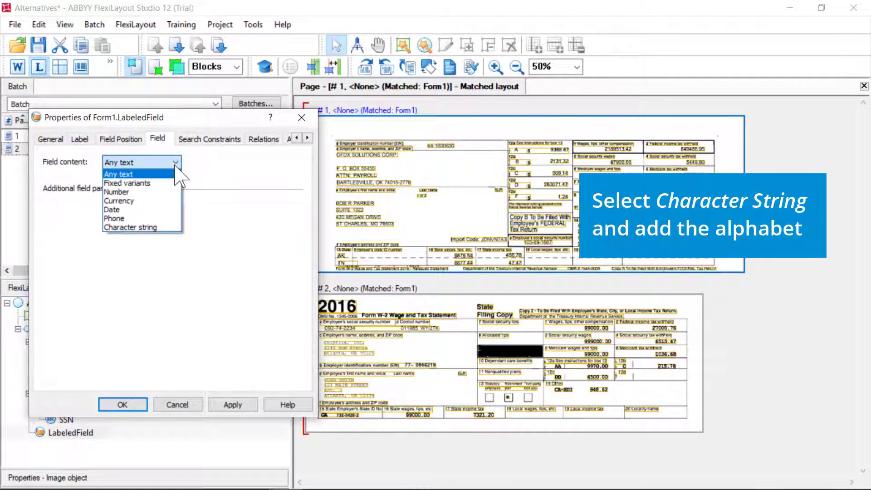
click(159, 227)
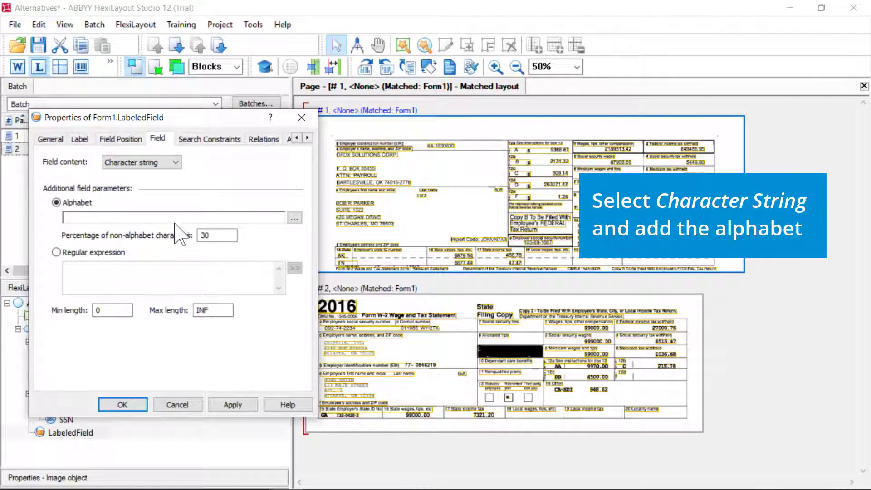
Define the EIN field's alphabet as the digits 0-9, the hyphen and the two longer dashes, and confirm the element's properties
click(295, 219)
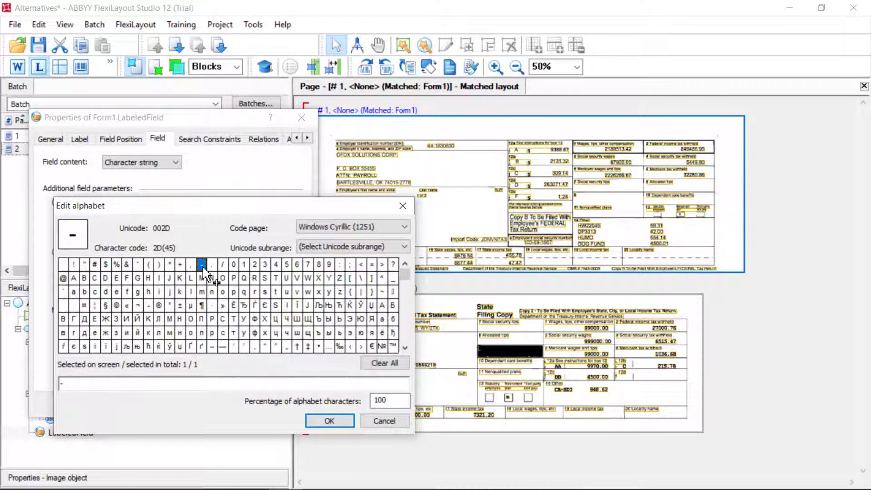
drag(235, 273, 320, 270)
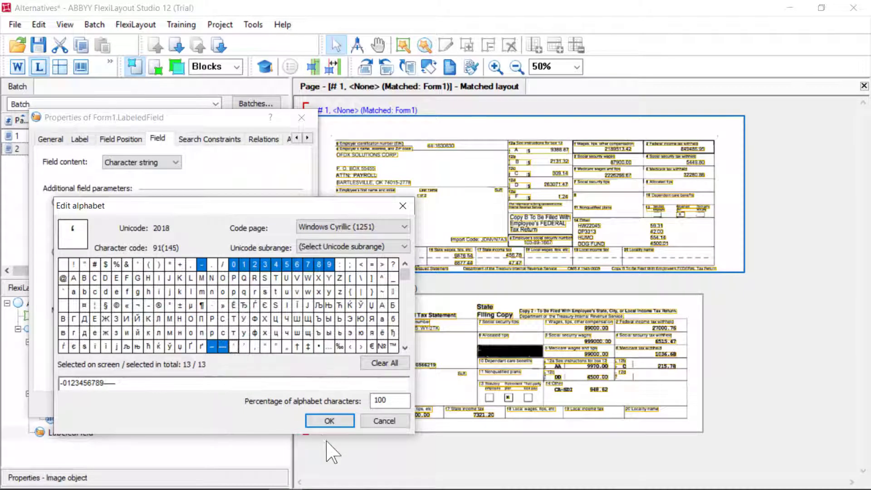
click(330, 421)
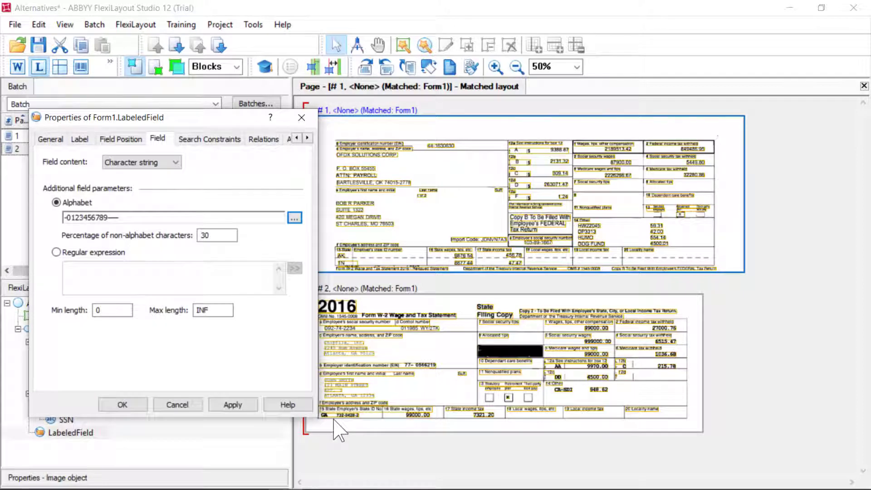
click(236, 406)
click(125, 404)
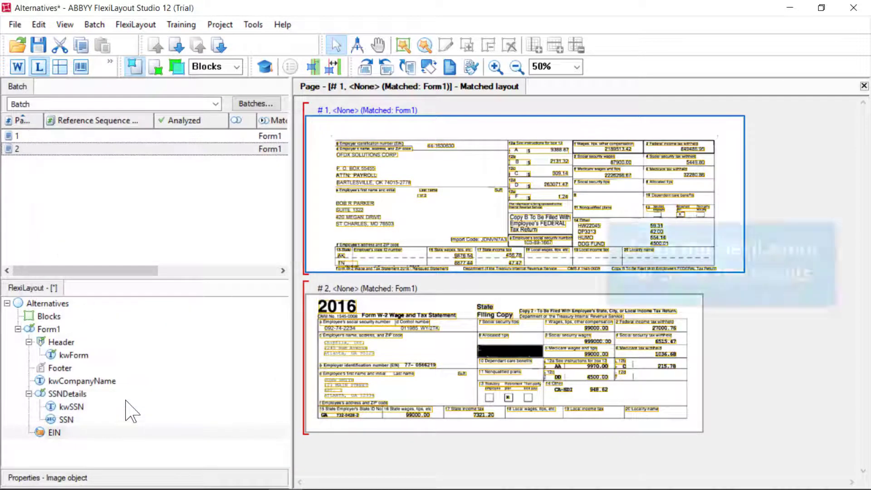
Match the FlexiLayout to page 1 and inspect the EIN hypothesis
click(55, 135)
right_click(55, 135)
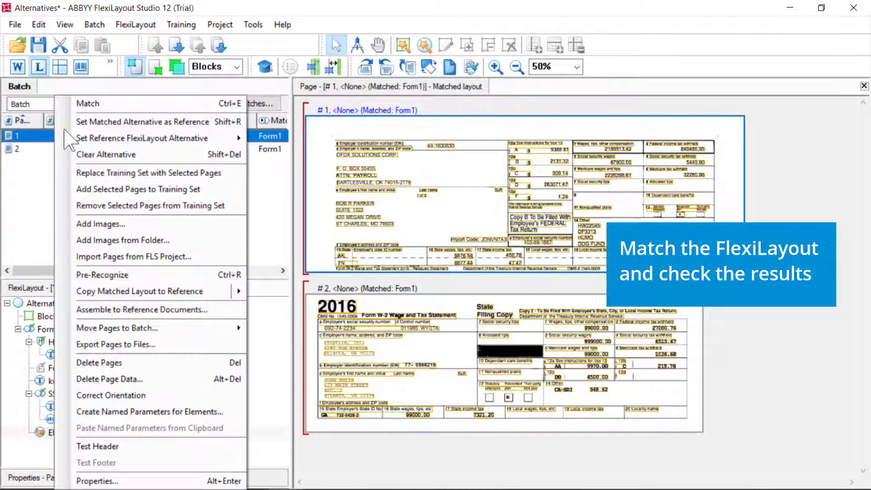
click(91, 105)
click(497, 470)
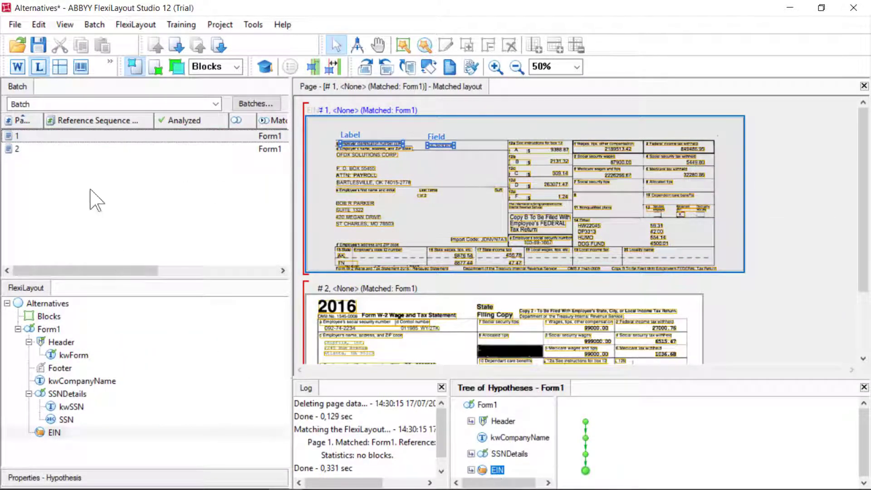
Match the FlexiLayout to page 2 and inspect its EIN hypothesis
right_click(49, 149)
click(87, 103)
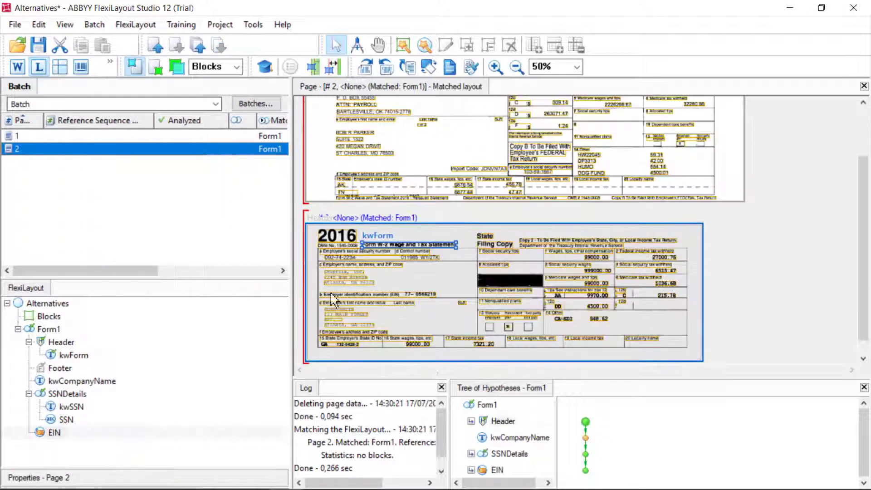
click(497, 470)
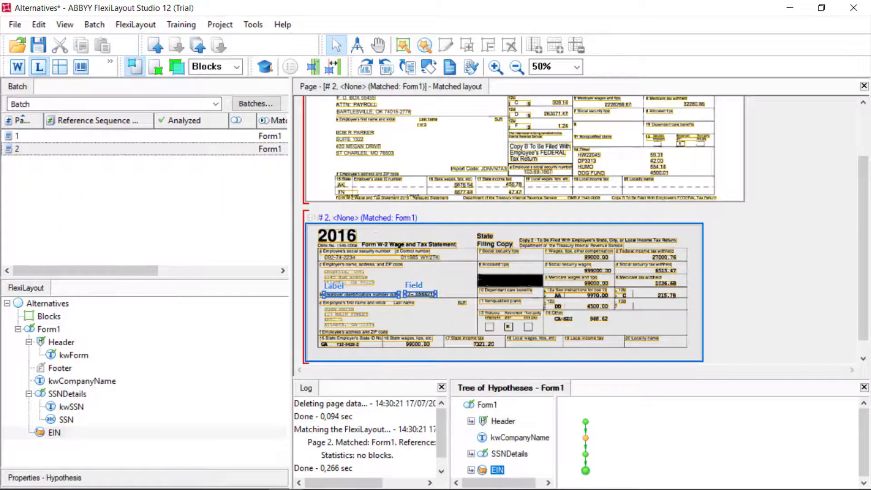
Add a Group element named EmpDetails to Form1 and confirm its properties
right_click(51, 330)
mouse_move(133, 114)
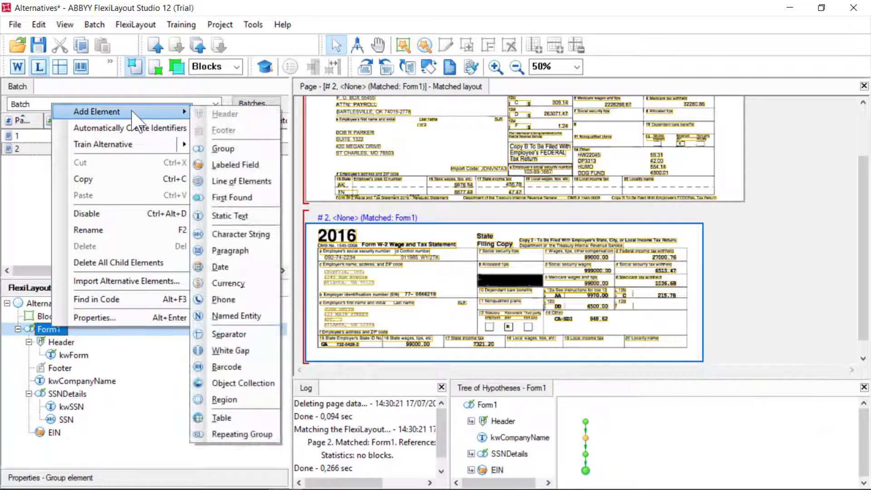
click(223, 148)
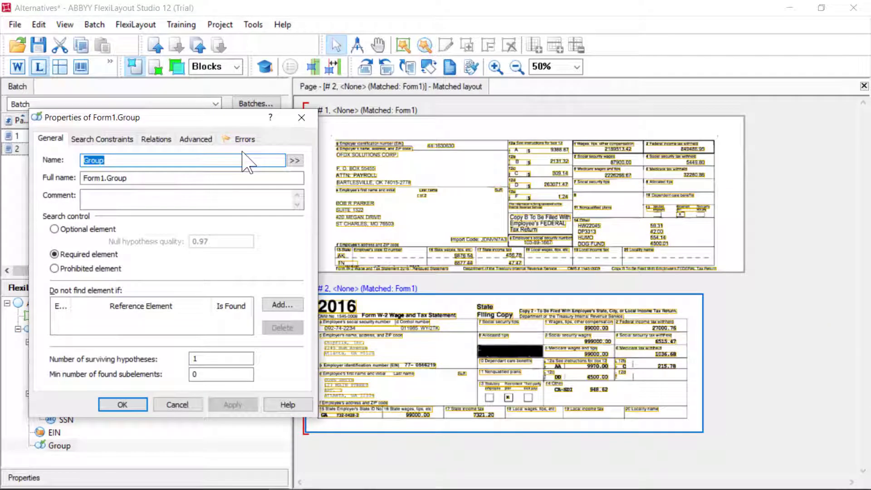
text(EmpDetails)
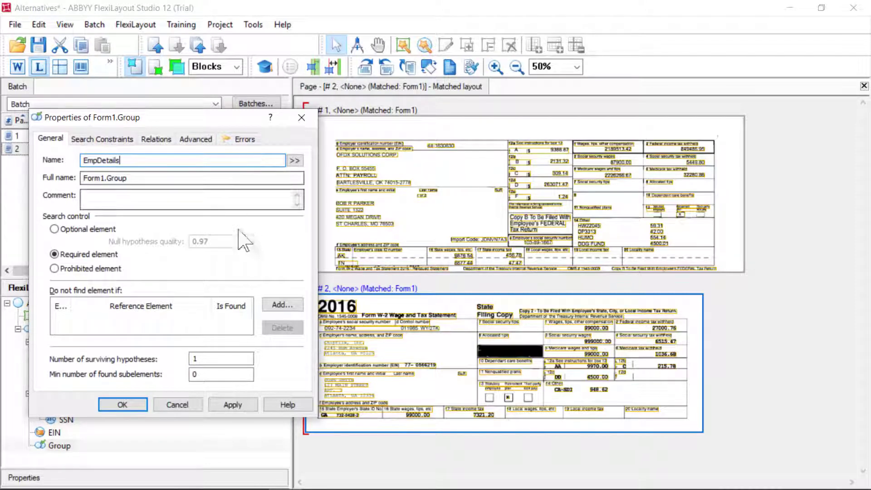
click(233, 404)
click(144, 409)
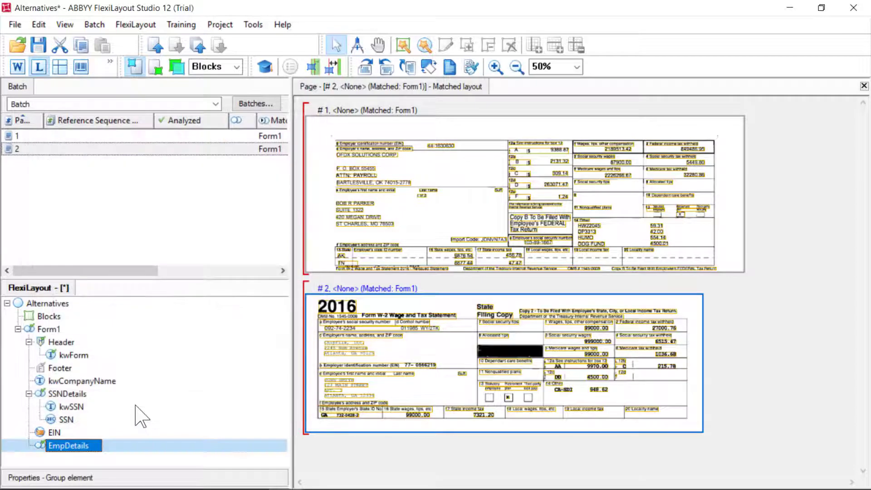
Add a Static Text element named kwEmpDetails inside the EmpDetails group
right_click(78, 459)
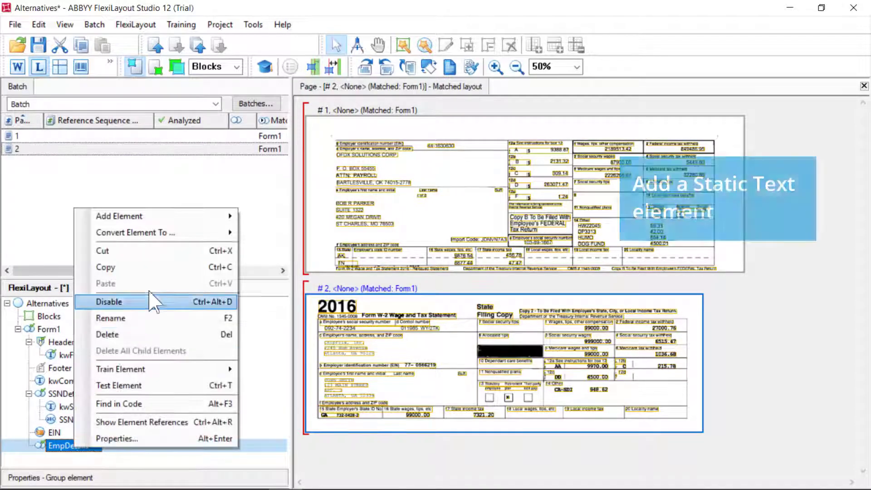
mouse_move(184, 227)
click(272, 262)
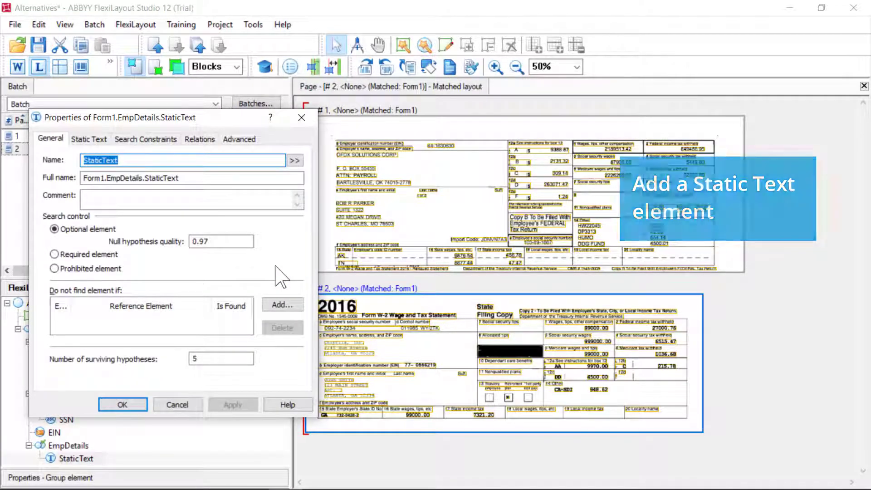
text(kwEmp)
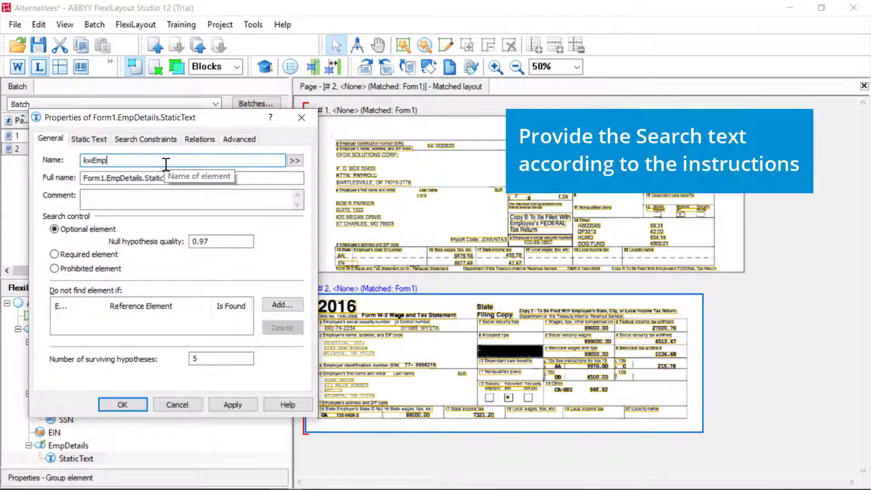
text(Details)
Set the search text of kwEmpDetails to "Employee's first name and initial" and confirm the element's properties
click(89, 139)
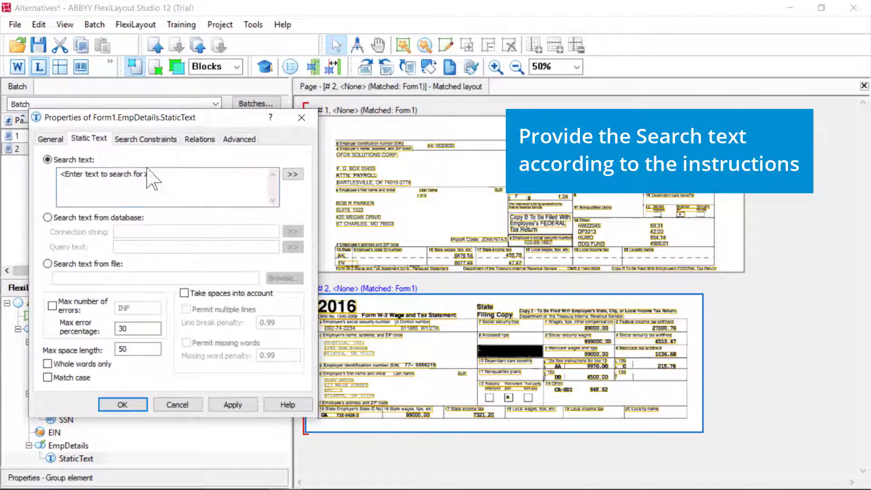
click(154, 174)
click(363, 190)
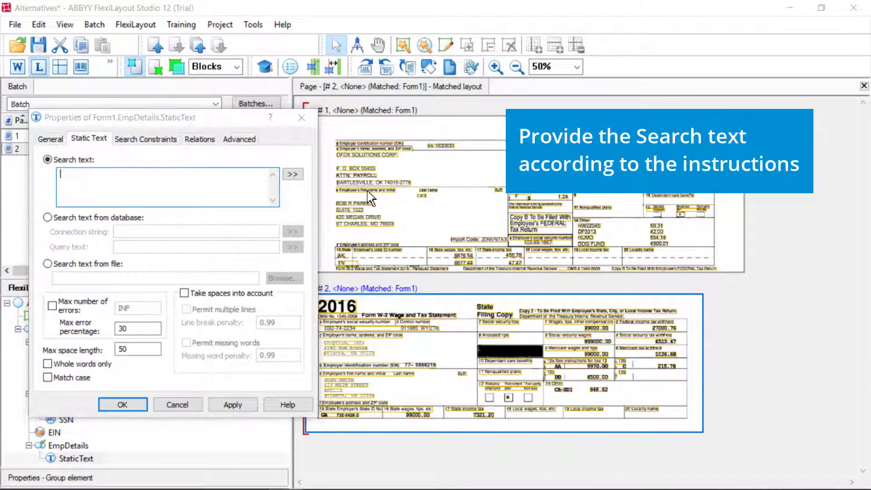
click(191, 189)
text(Employee's first name and initial)
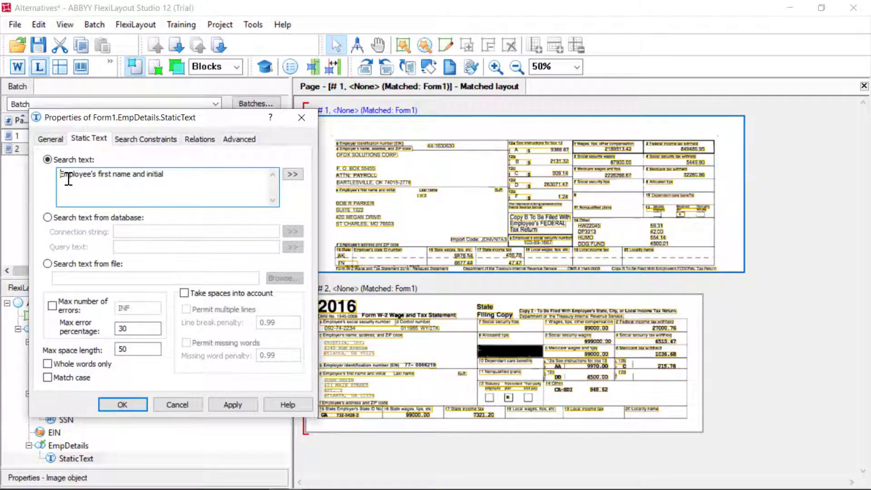
click(232, 405)
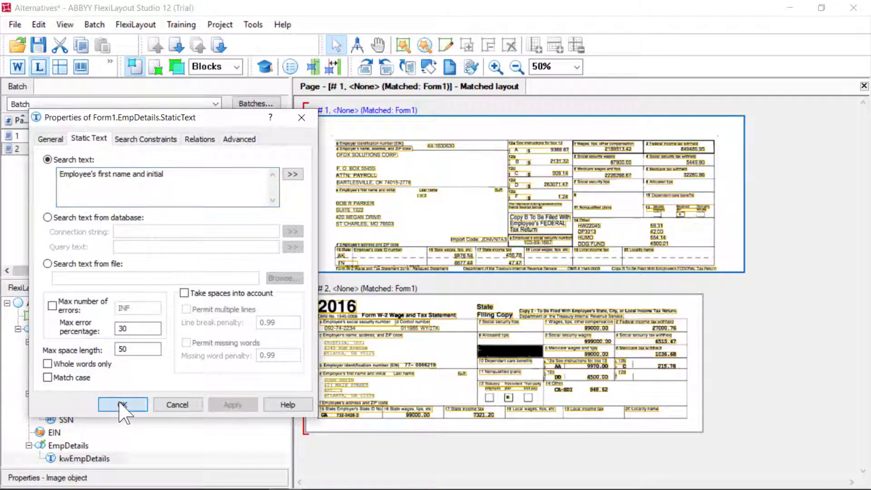
click(123, 404)
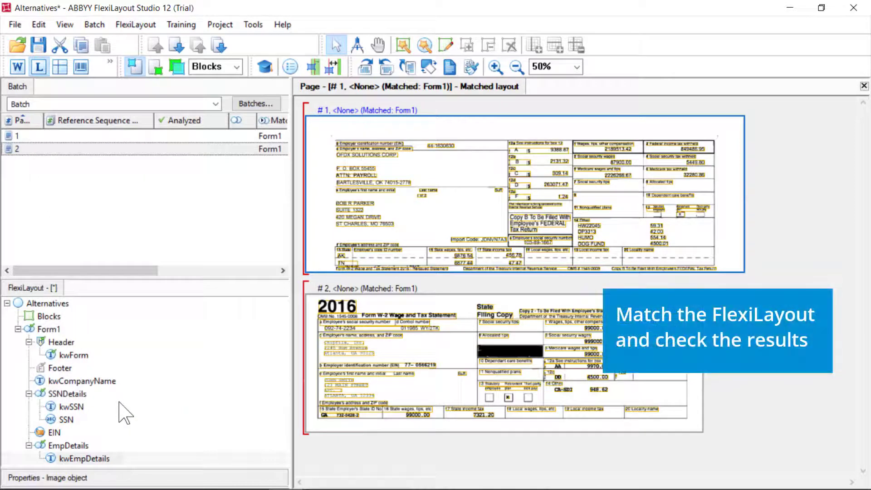
Match the FlexiLayout to page 1 and inspect the EmpDetails hypothesis
right_click(37, 136)
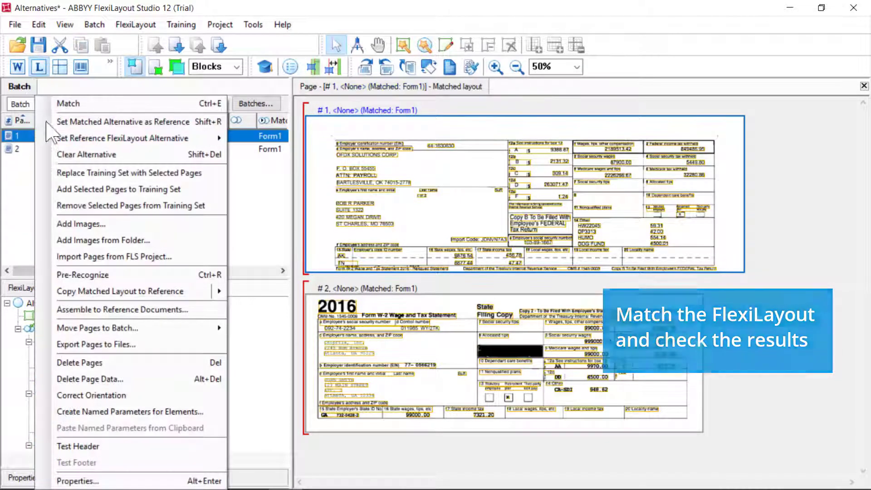
click(64, 104)
scroll(538, 454, down, 1)
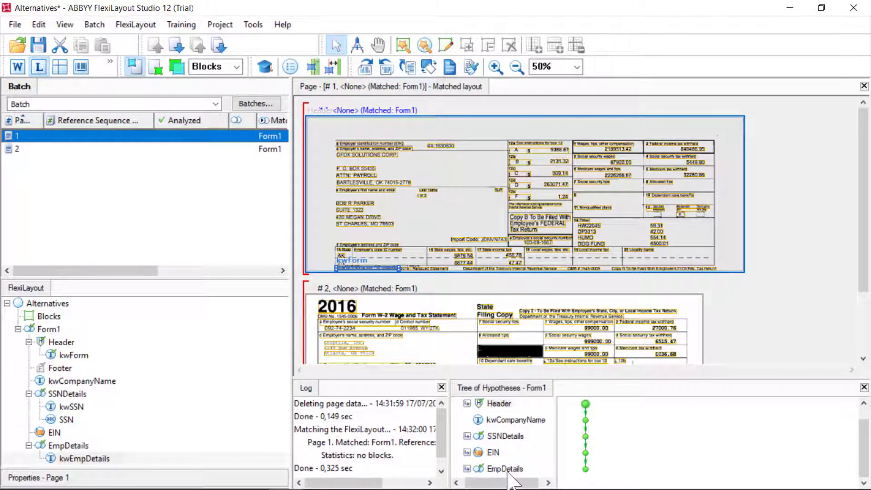
click(505, 469)
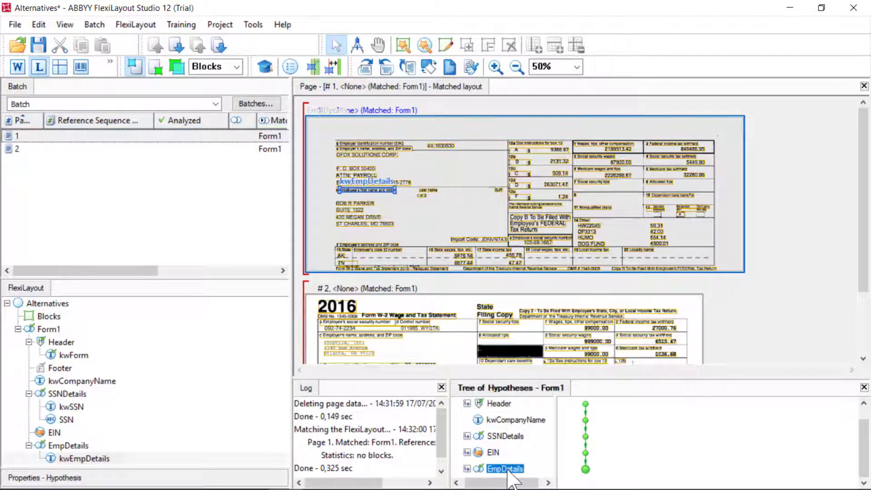
Match the FlexiLayout to page 2 and inspect the EmpDetails hypothesis
right_click(43, 149)
click(72, 103)
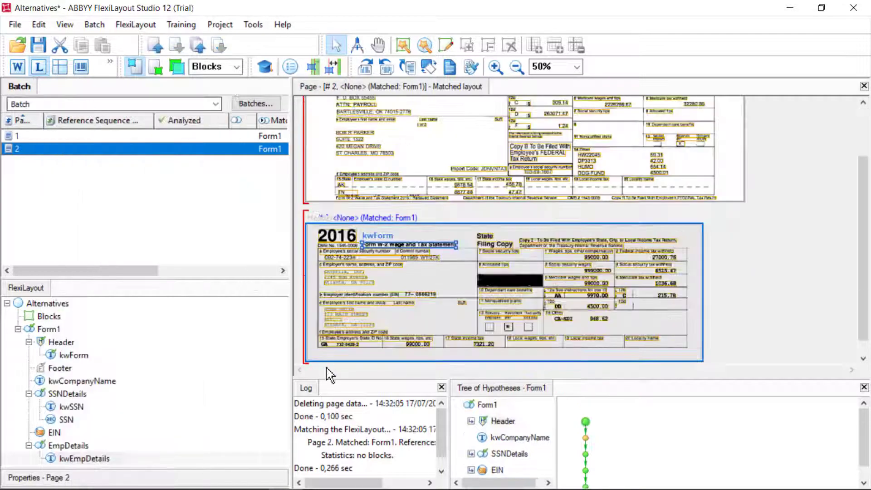
scroll(504, 449, down, 1)
click(499, 468)
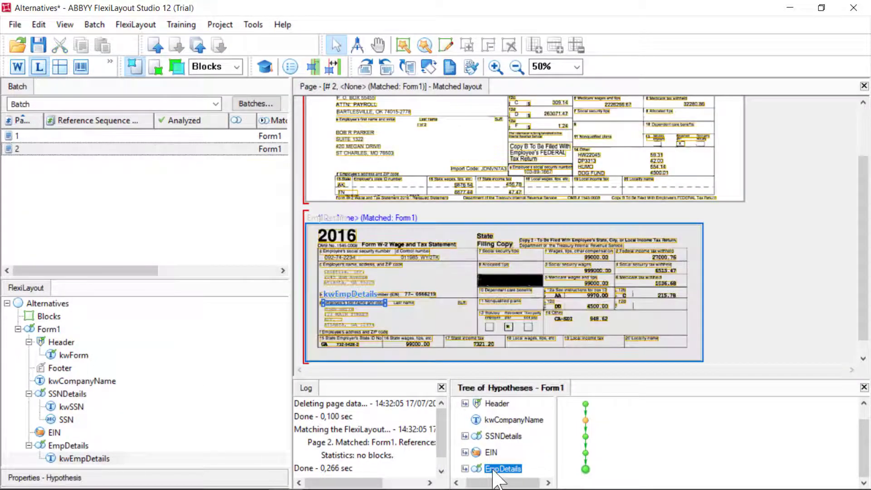
Add a Paragraph element named EmpDetails inside the EmpDetails group
right_click(86, 445)
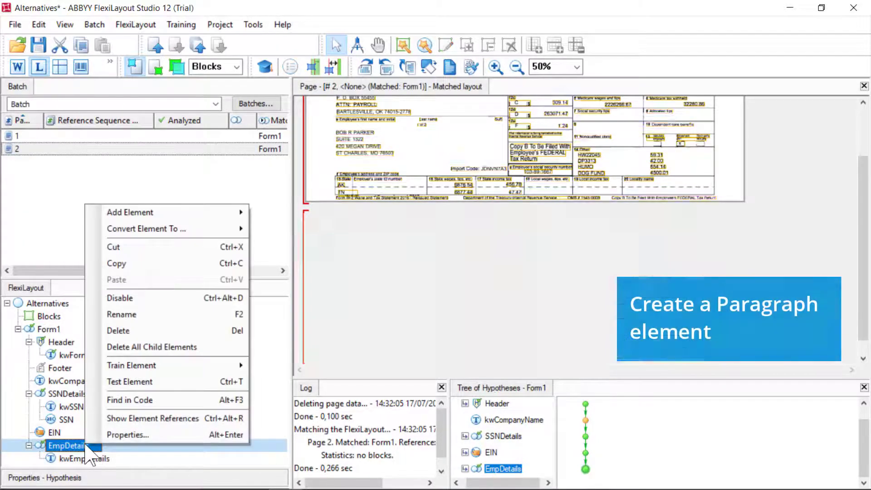
mouse_move(203, 222)
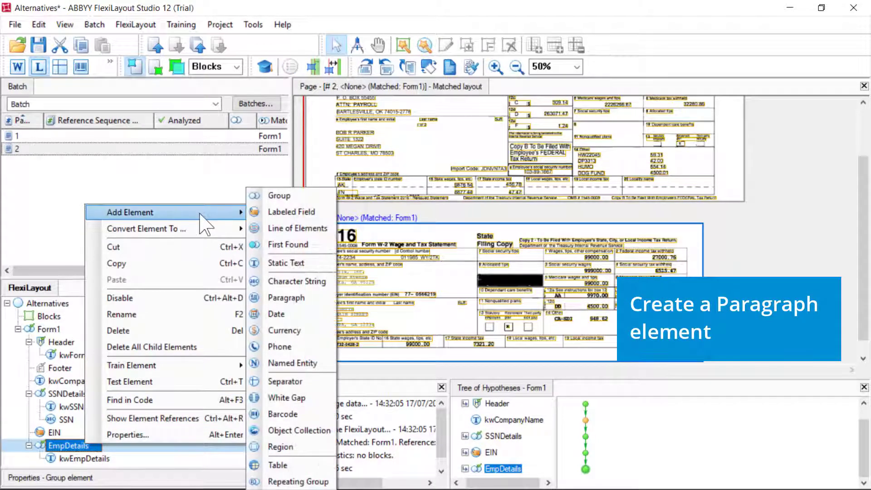
click(277, 298)
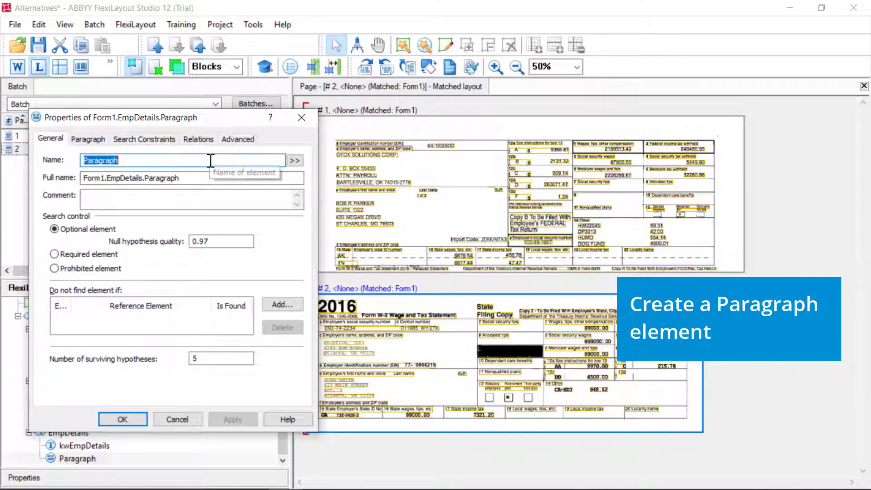
key(BackSpace)
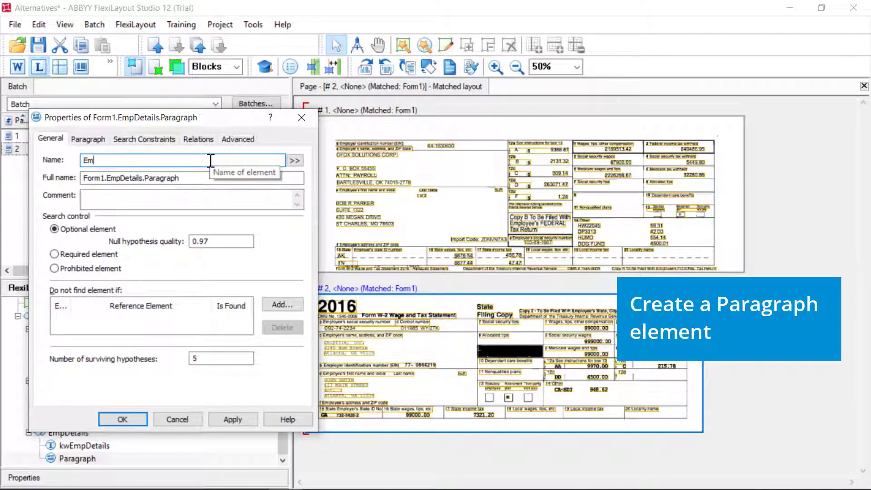
text(EmpDetails)
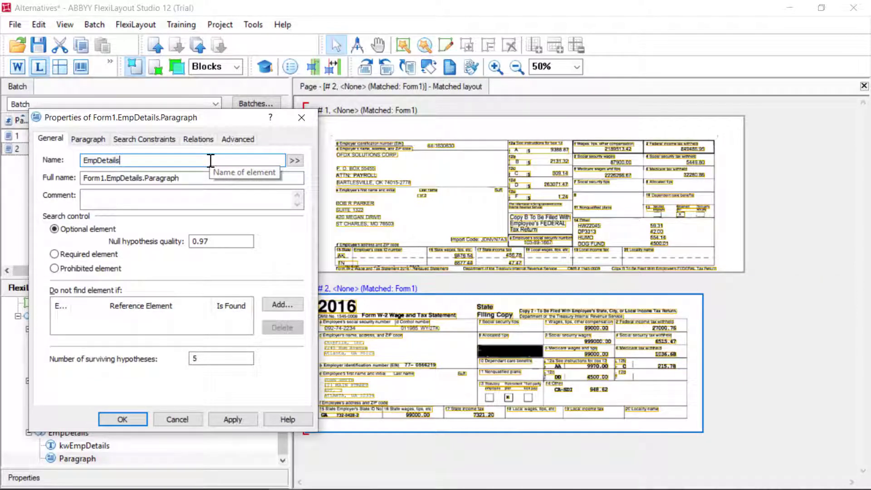
Add a relation placing the paragraph's search area below the Bottom boundary of kwEmpDetails
click(198, 138)
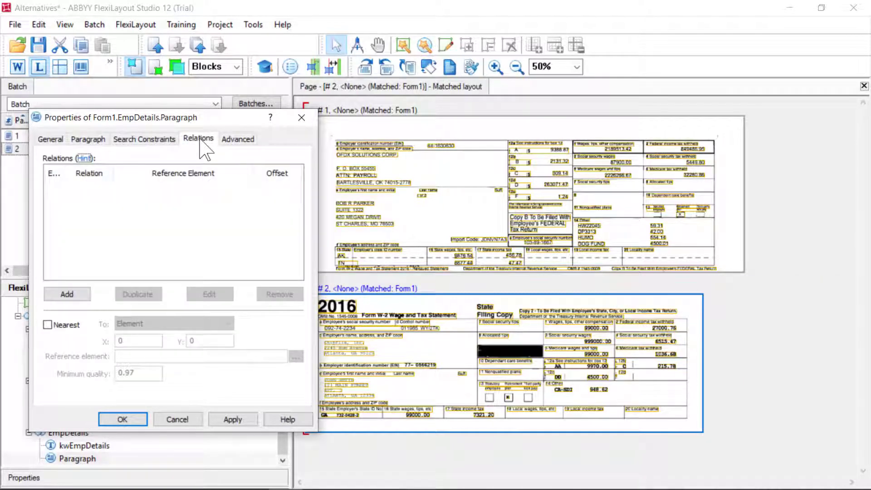
click(84, 295)
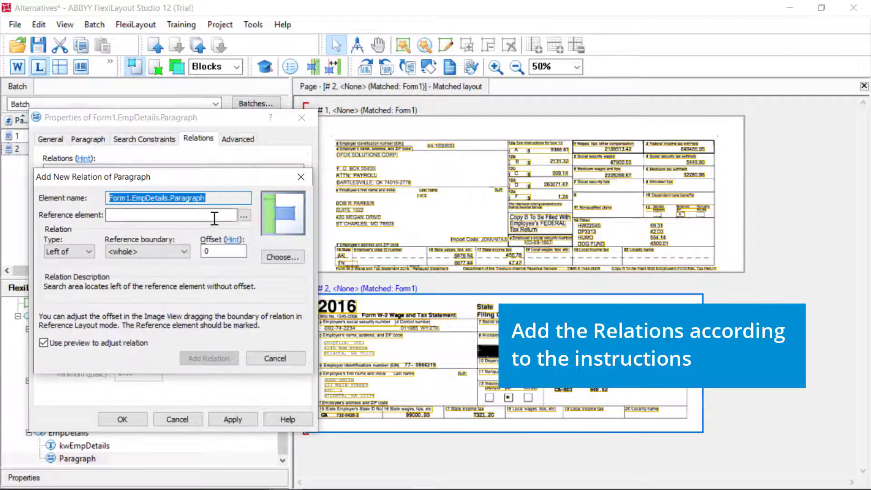
click(243, 215)
click(108, 314)
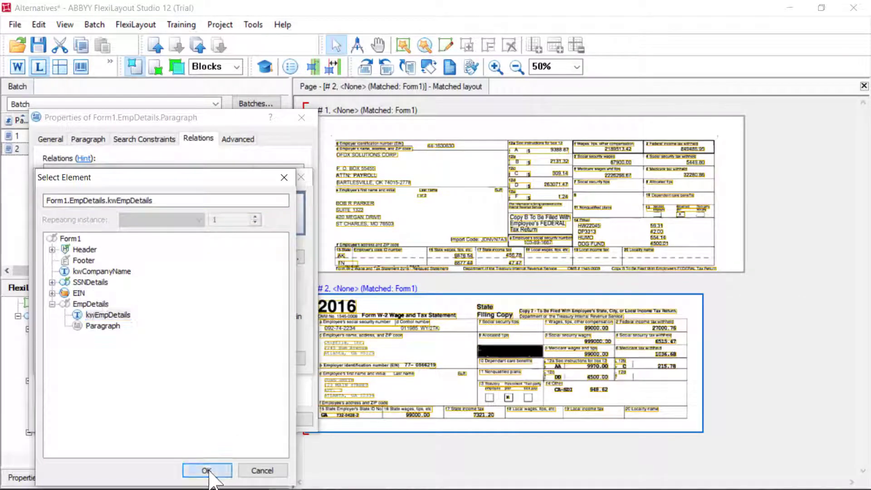
click(207, 471)
click(87, 251)
click(69, 290)
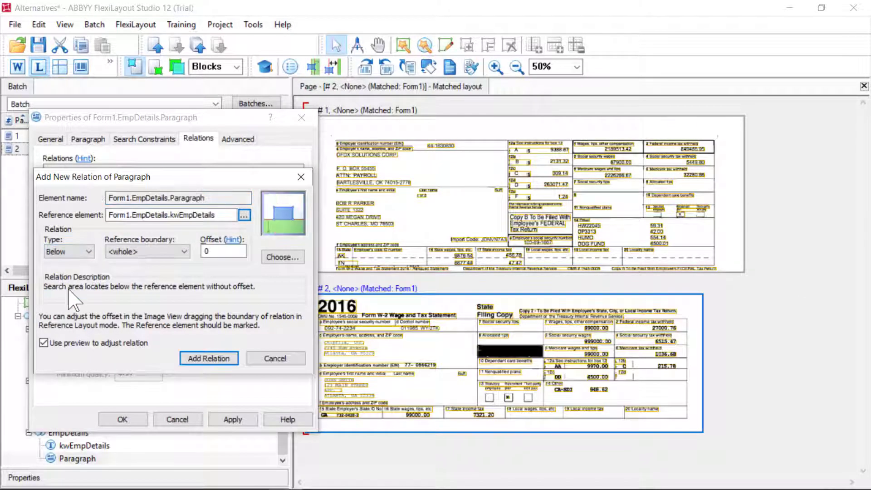
click(182, 252)
click(136, 277)
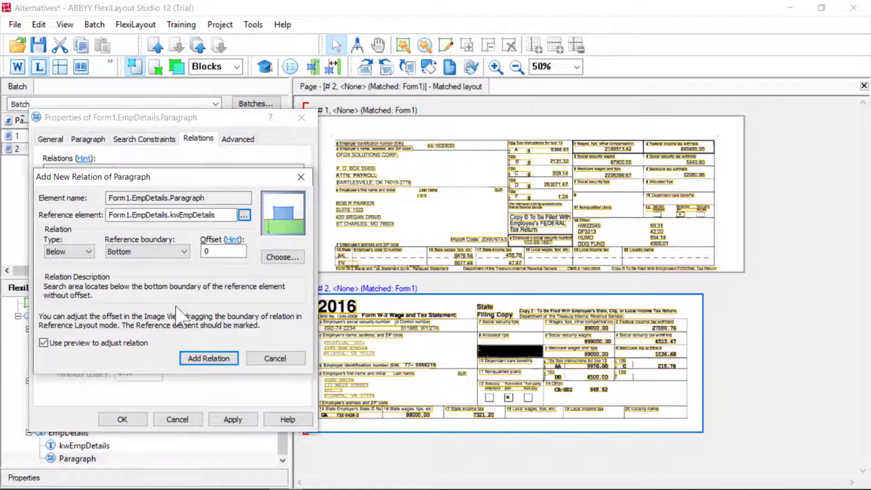
click(208, 358)
Add a relation placing the paragraph's search area right of the Left boundary of kwEmpDetails with an offset of -40
click(69, 295)
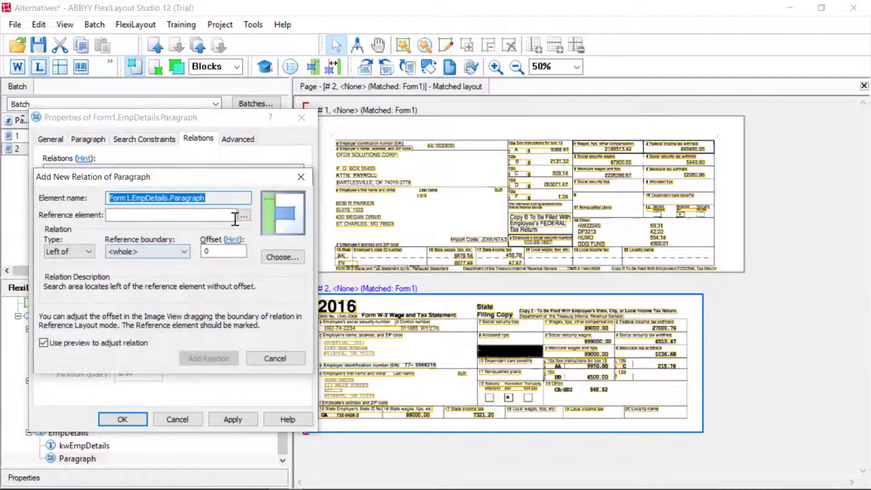
click(244, 215)
click(119, 314)
click(224, 472)
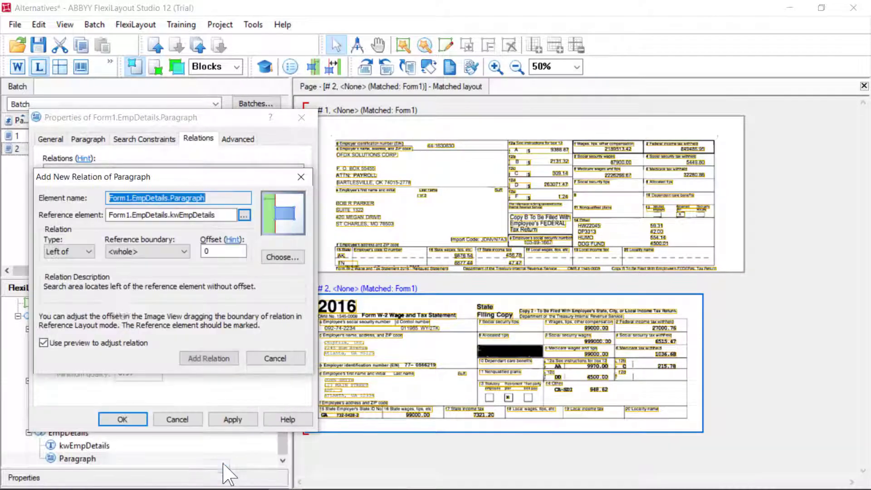
click(84, 251)
click(58, 272)
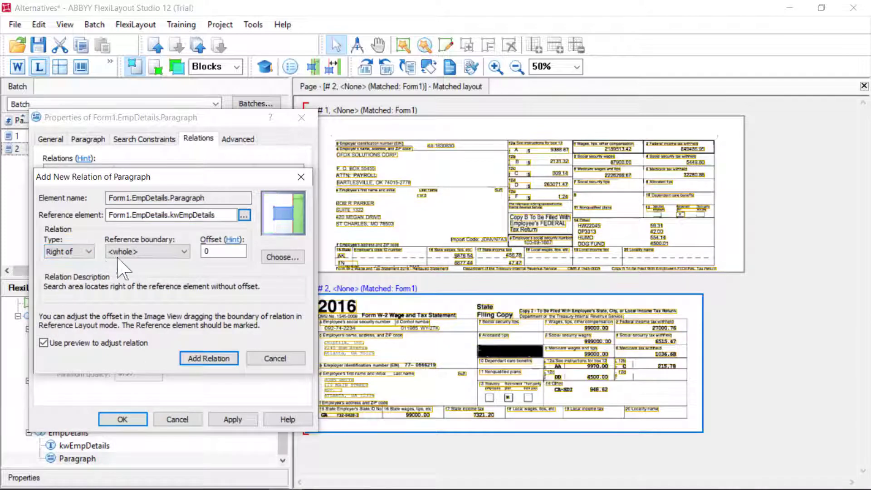
click(173, 252)
click(123, 272)
click(216, 253)
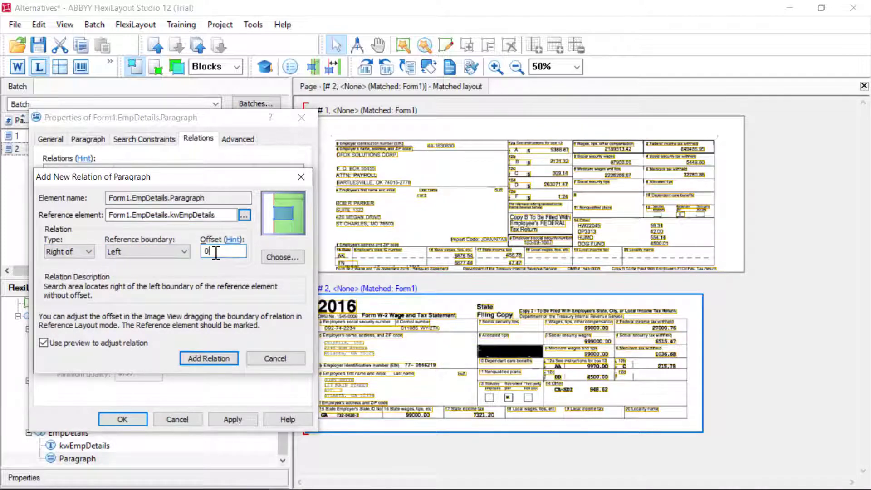
text(-40)
click(213, 356)
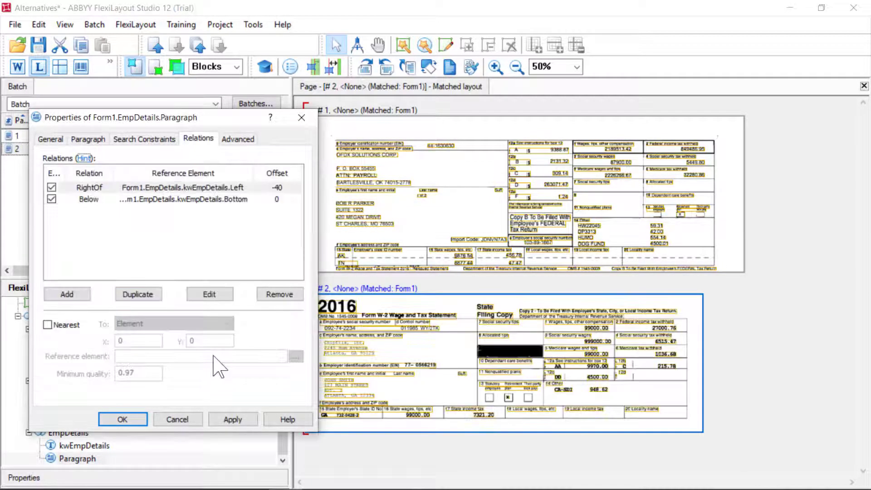
Add a relation placing the paragraph's search area left of the Right boundary of kwEmpDetails with an offset of -150
click(73, 295)
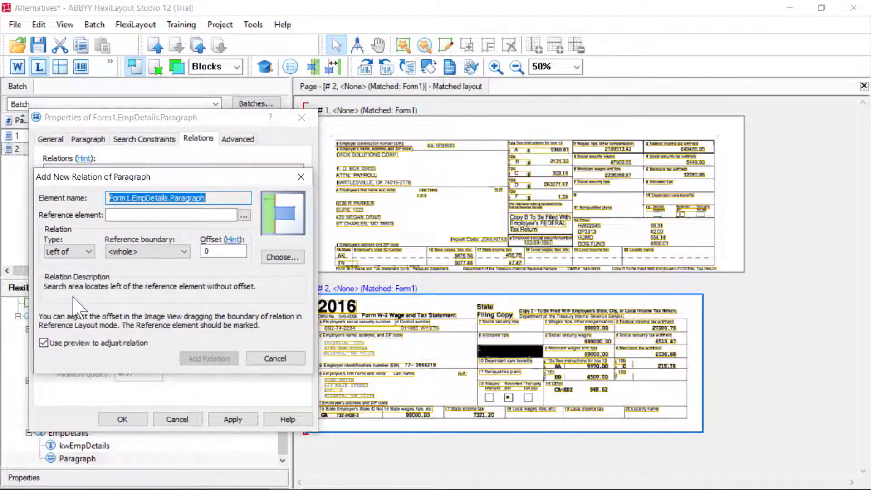
click(244, 215)
click(109, 315)
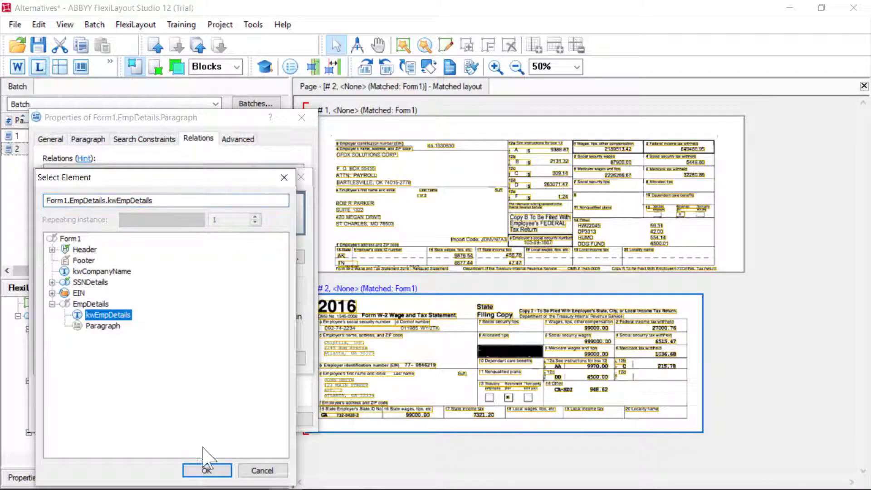
click(207, 470)
click(69, 251)
click(63, 260)
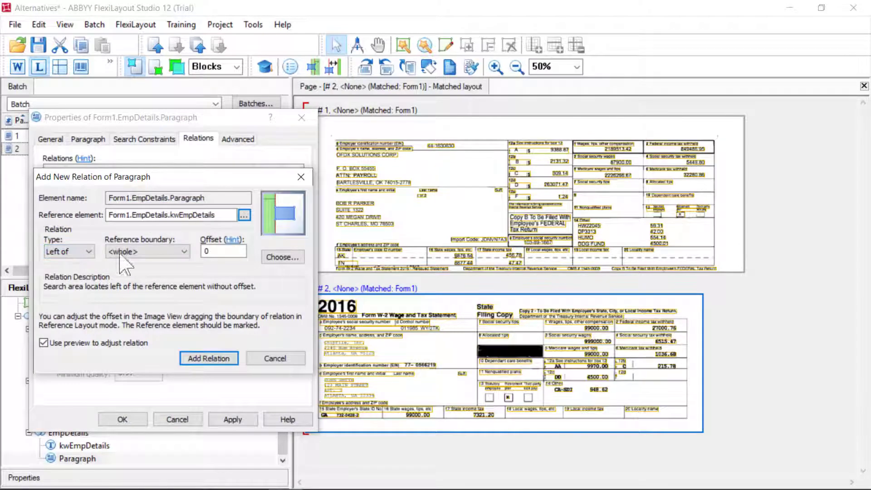
click(127, 253)
click(115, 282)
click(221, 252)
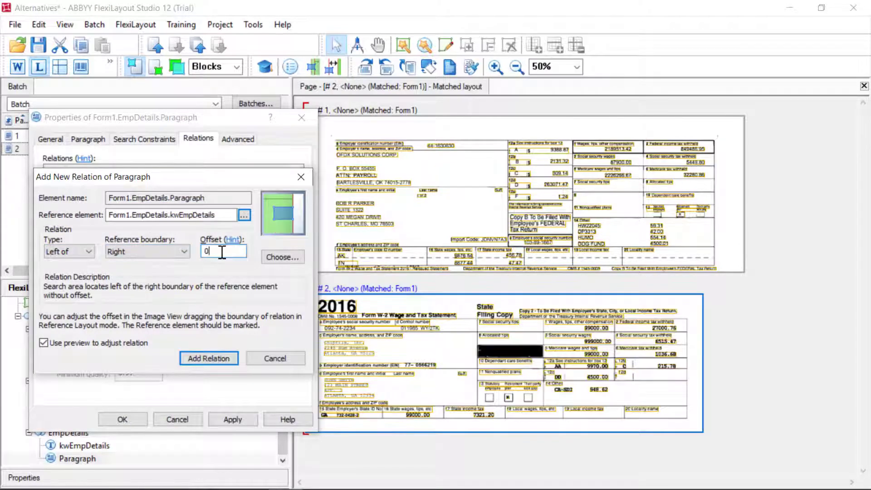
text(-150)
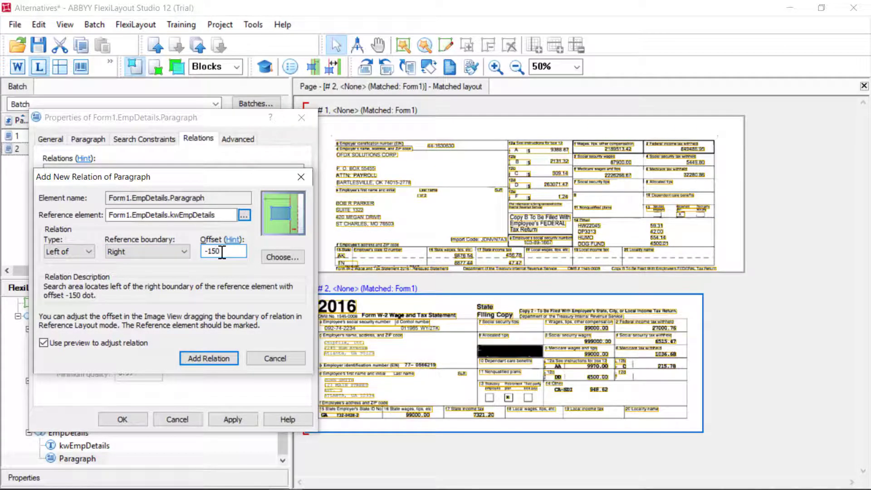
click(209, 358)
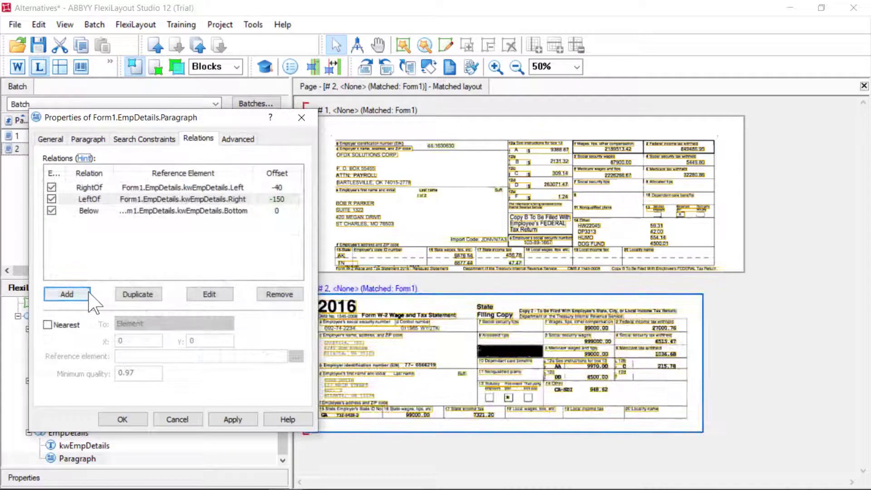
Add a relation placing the paragraph above the Bottom boundary of kwEmpDetails with an offset of -400 and confirm the element's properties
click(69, 295)
click(247, 214)
click(116, 315)
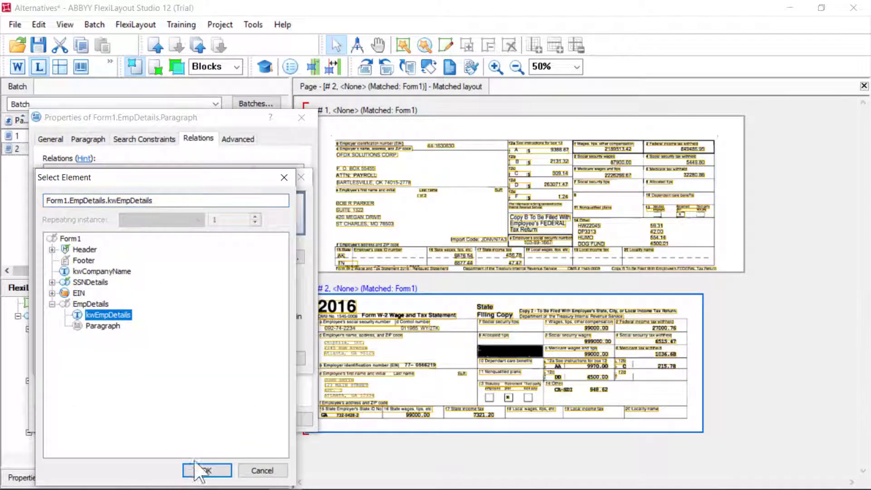
click(206, 471)
click(89, 252)
click(55, 281)
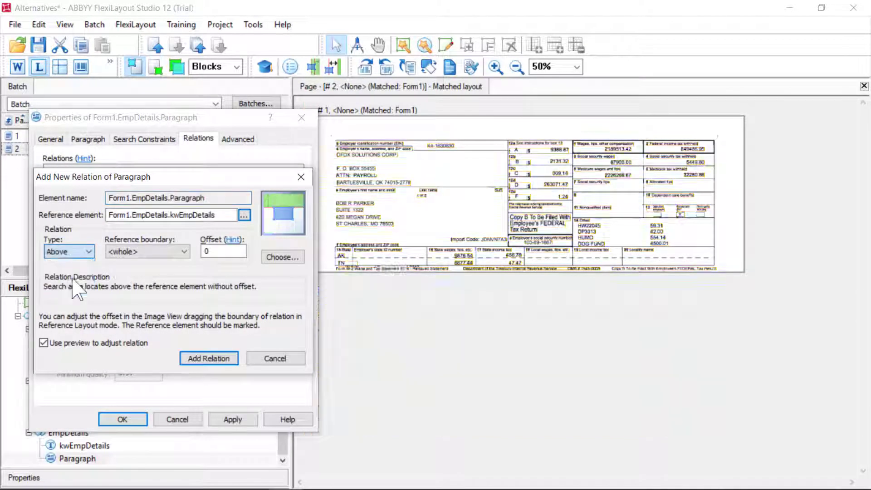
click(118, 252)
click(118, 282)
click(215, 253)
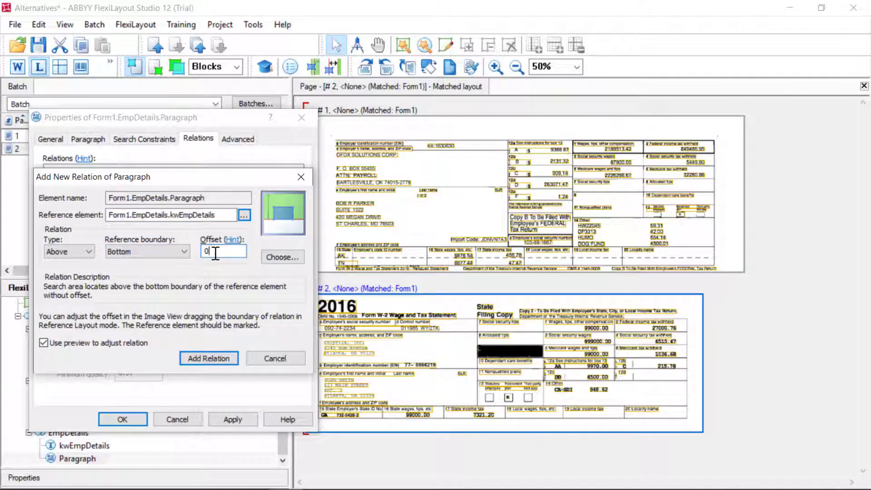
text(-400)
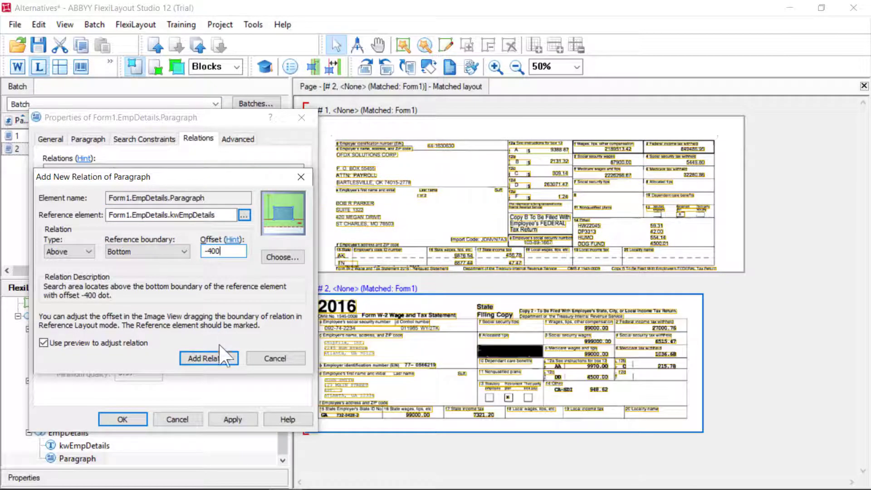
click(222, 356)
click(233, 419)
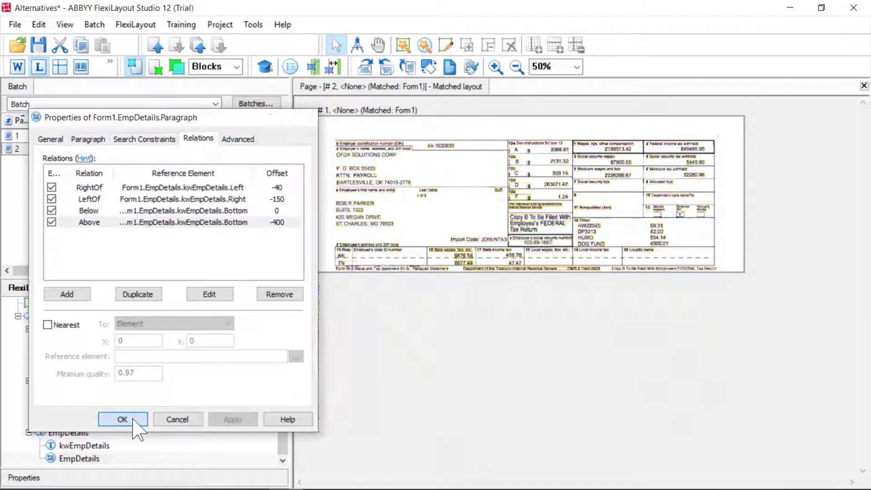
click(129, 420)
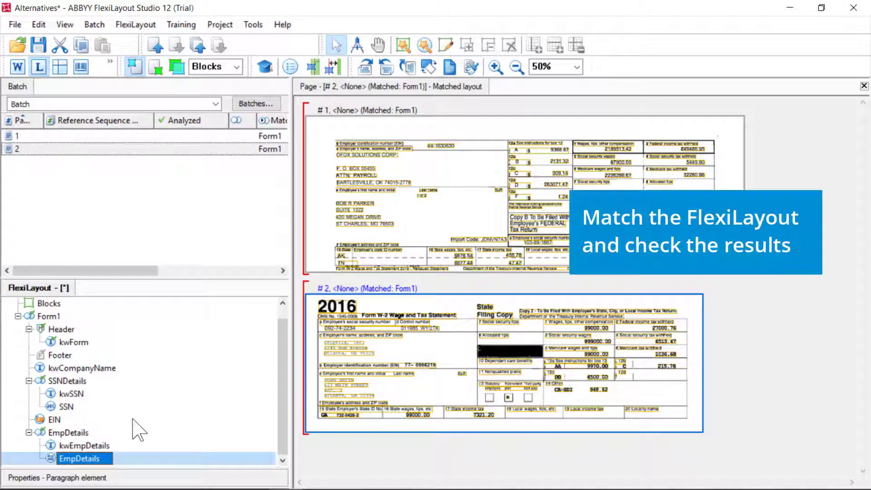
Match the FlexiLayout to page 1 and inspect the EmpDetails hypothesis including the new paragraph
click(41, 135)
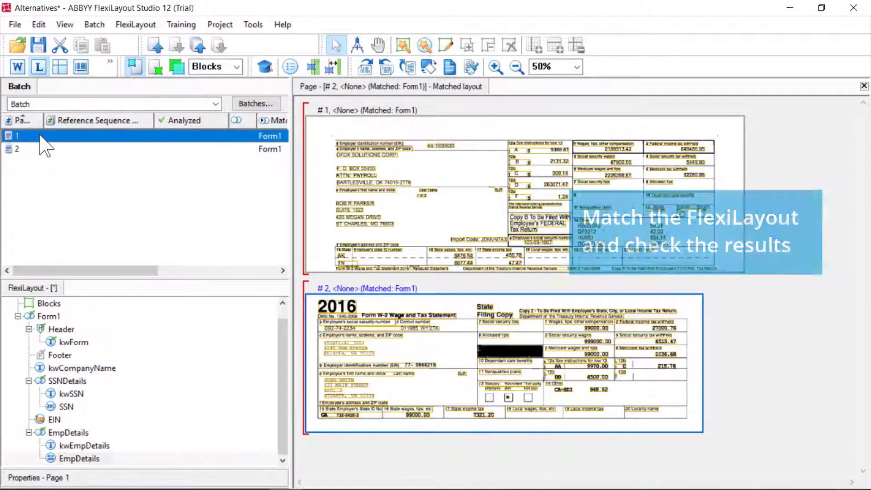
right_click(54, 136)
click(73, 104)
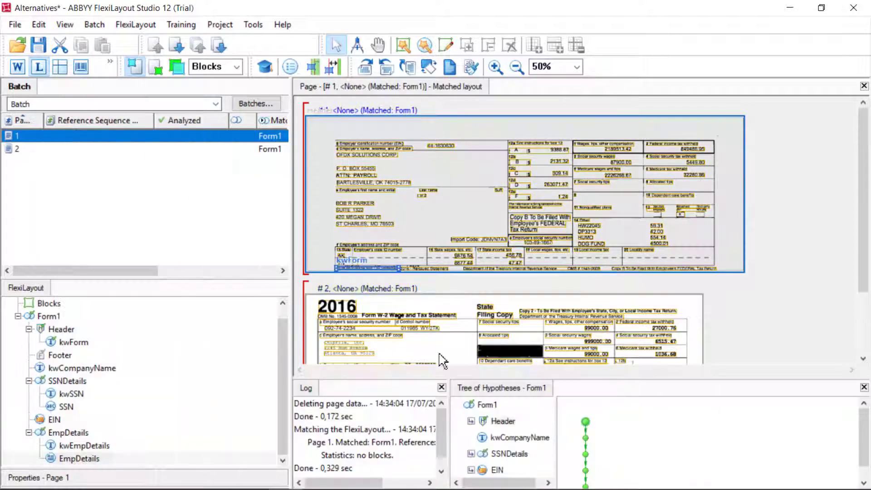
scroll(522, 435, down, 1)
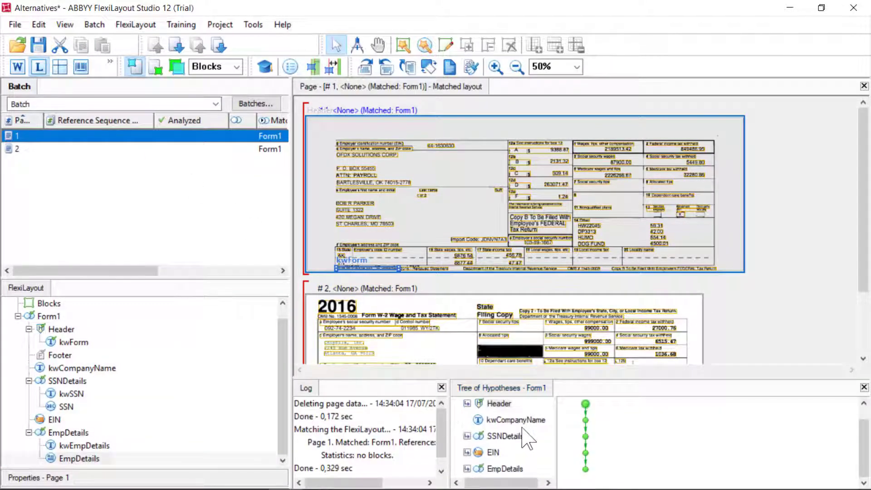
click(506, 468)
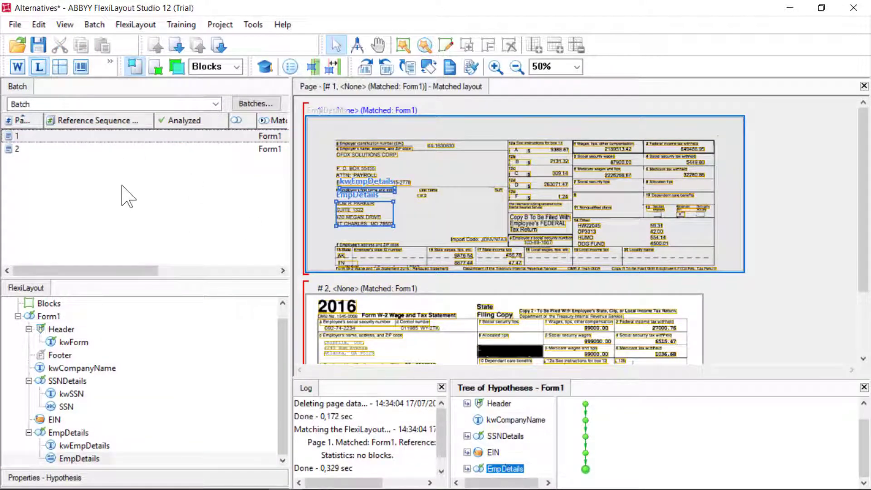
Match the FlexiLayout with the new EmpDetails paragraph to page 2
click(56, 149)
right_click(57, 149)
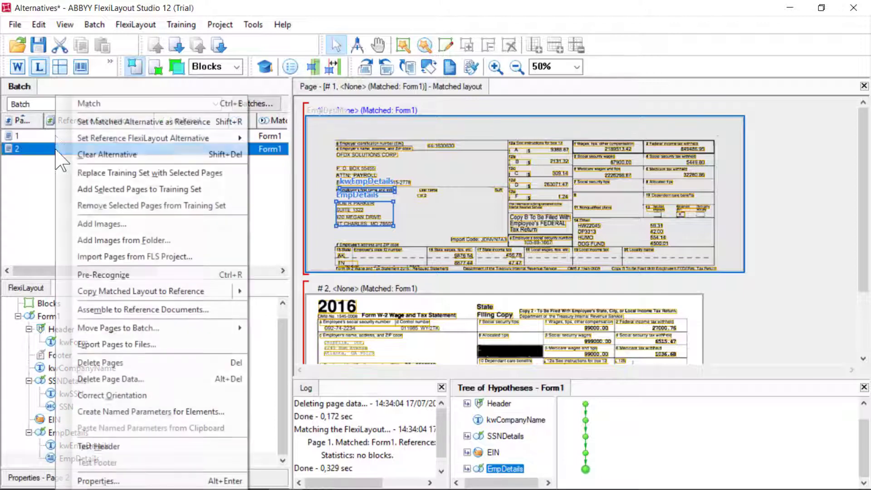
click(82, 103)
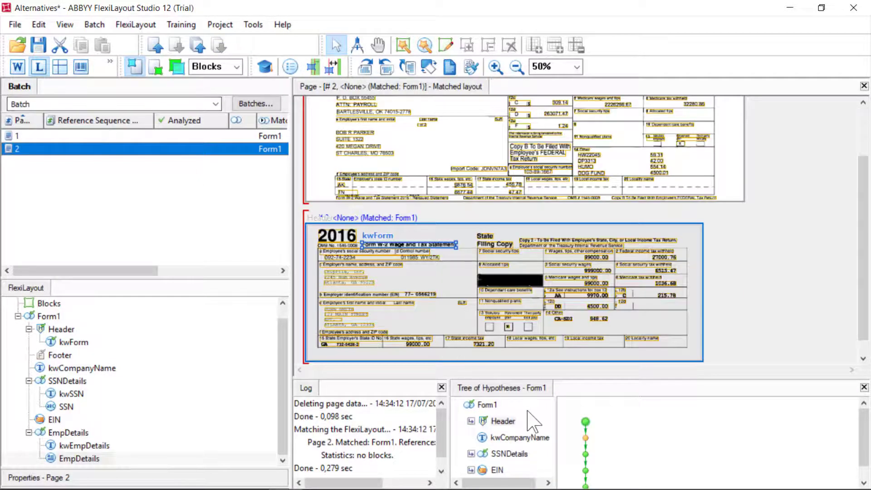
Inspect the EmpDetails hypothesis found on page 2
scroll(528, 419, down, 1)
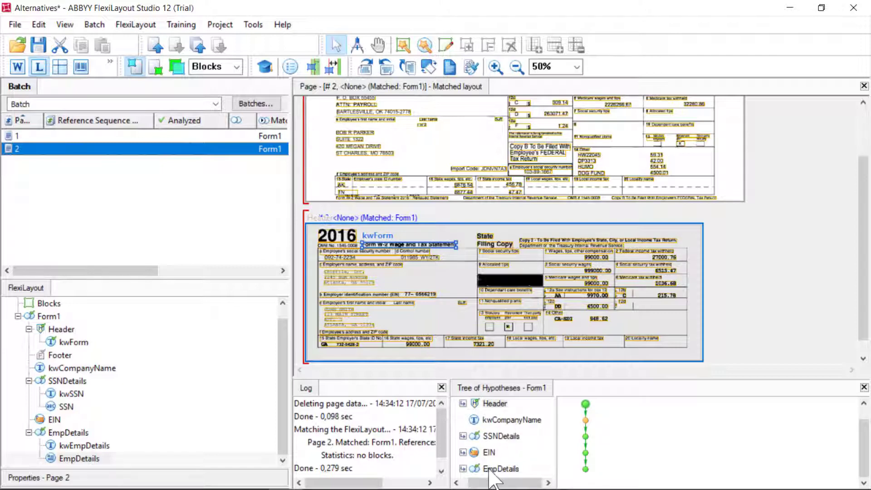
click(490, 468)
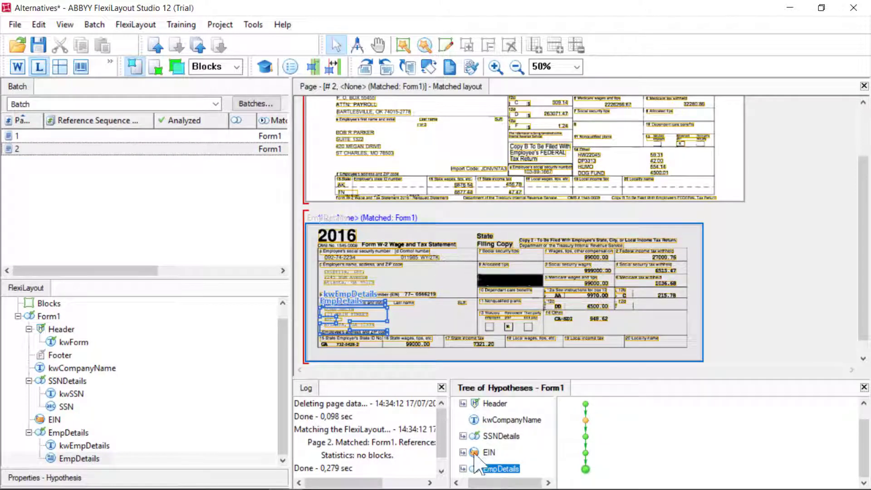
Add a text block named SSN for the Form1 layout, with Form1.SSNDetails.SSN as its source element
scroll(108, 338, up, 1)
right_click(41, 316)
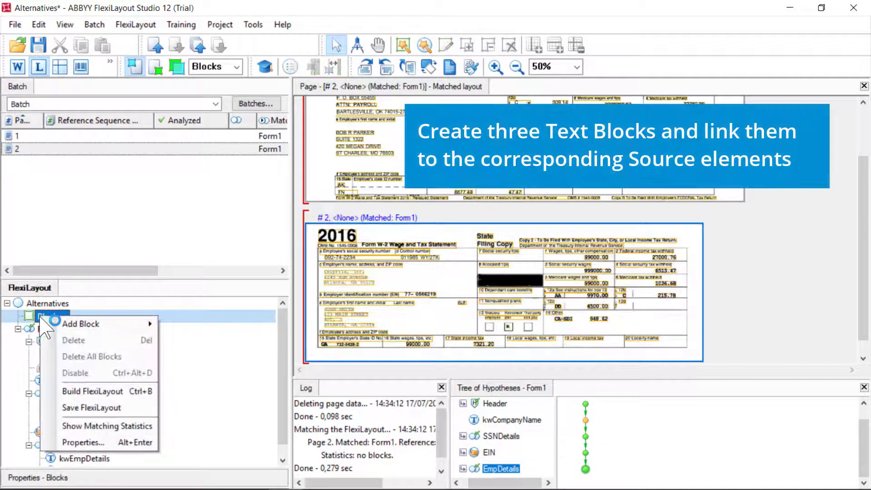
mouse_move(121, 325)
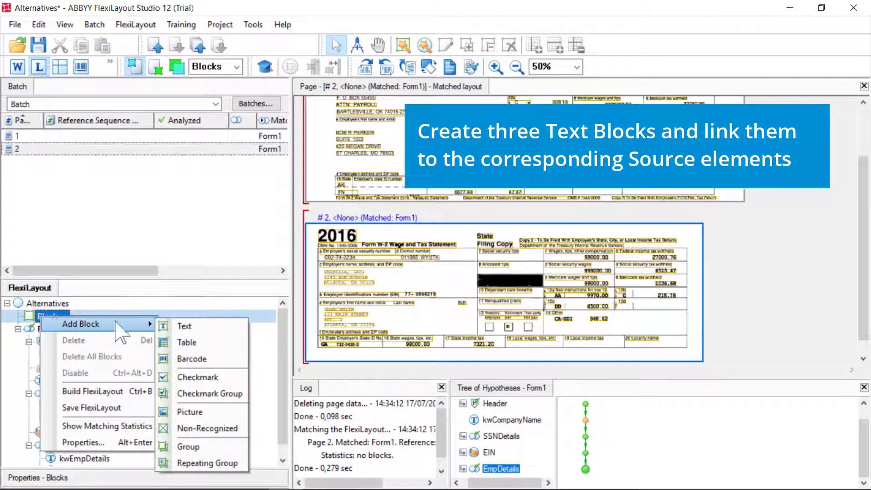
click(185, 323)
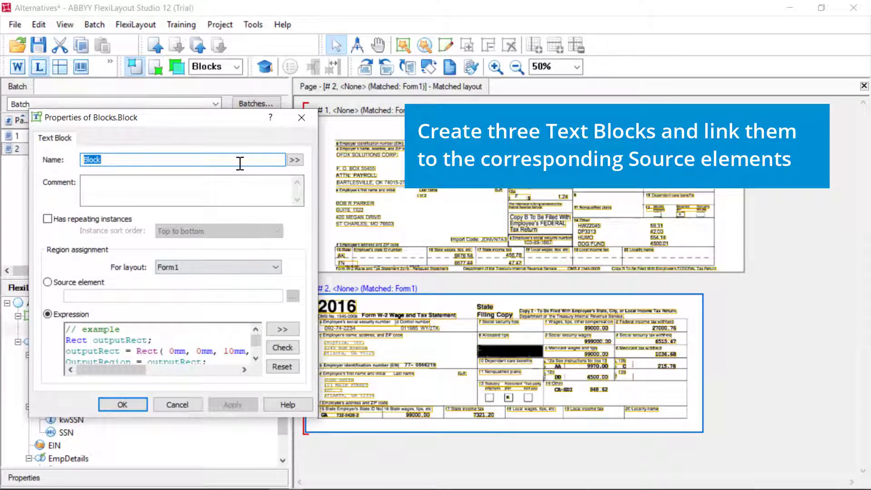
text(SSN)
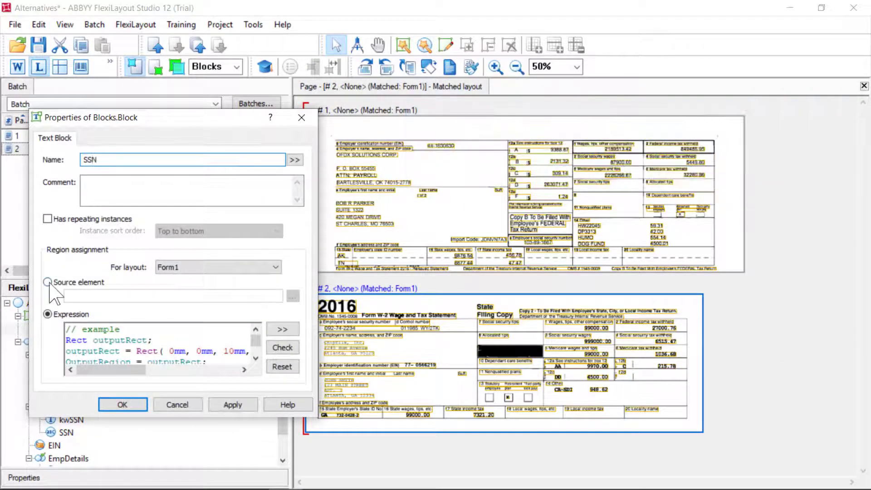
click(48, 282)
click(293, 296)
click(95, 292)
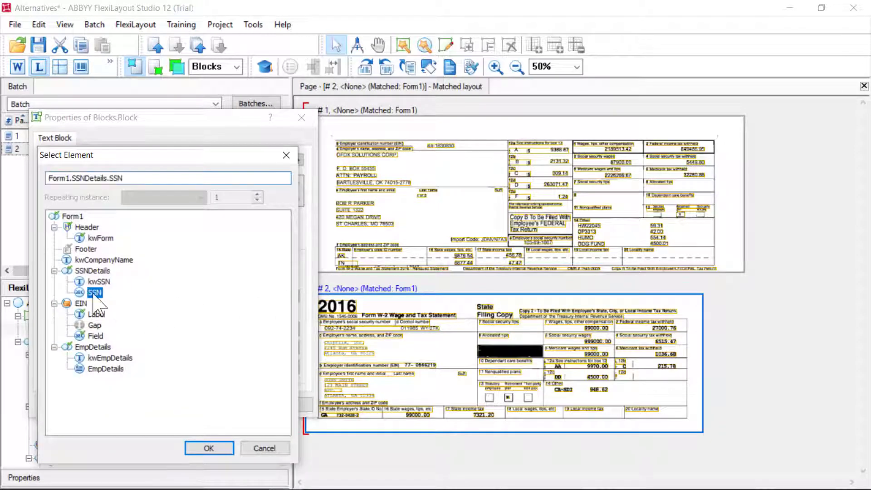
click(208, 448)
click(132, 402)
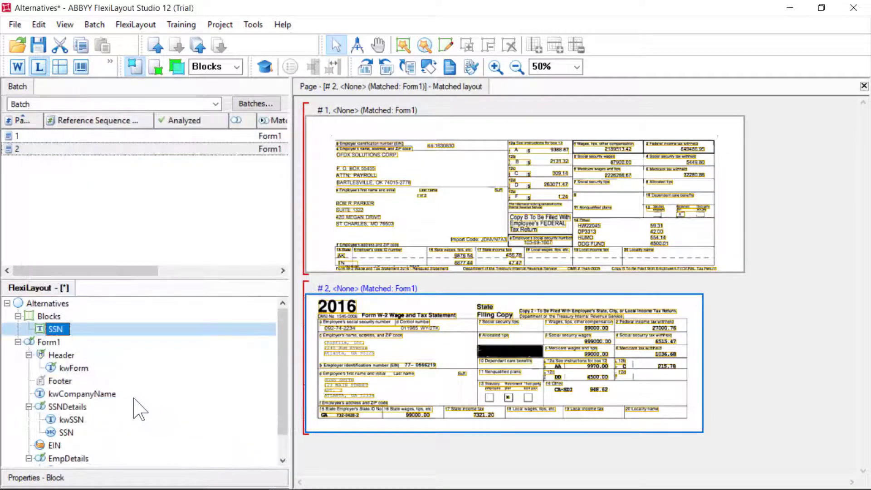
Add a text block named EIN for the Form1 layout, with Form1.EIN.Field as its source element
click(51, 316)
right_click(51, 322)
mouse_move(102, 325)
click(193, 328)
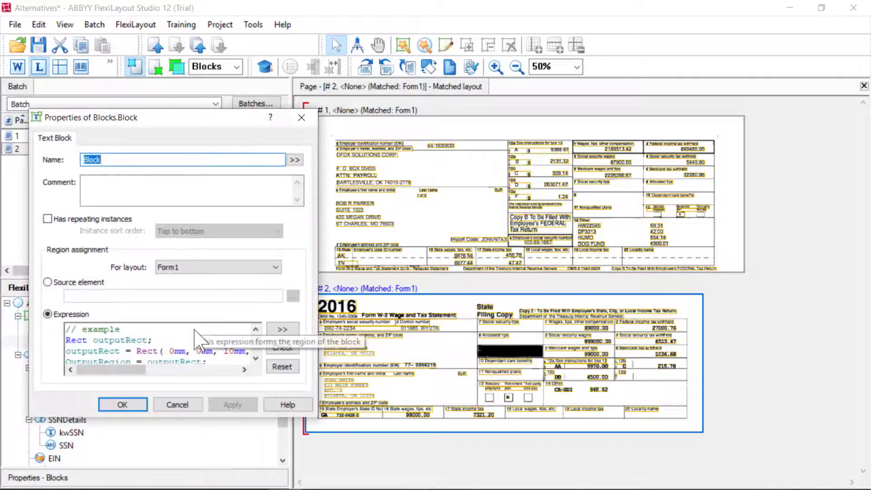
text(E)
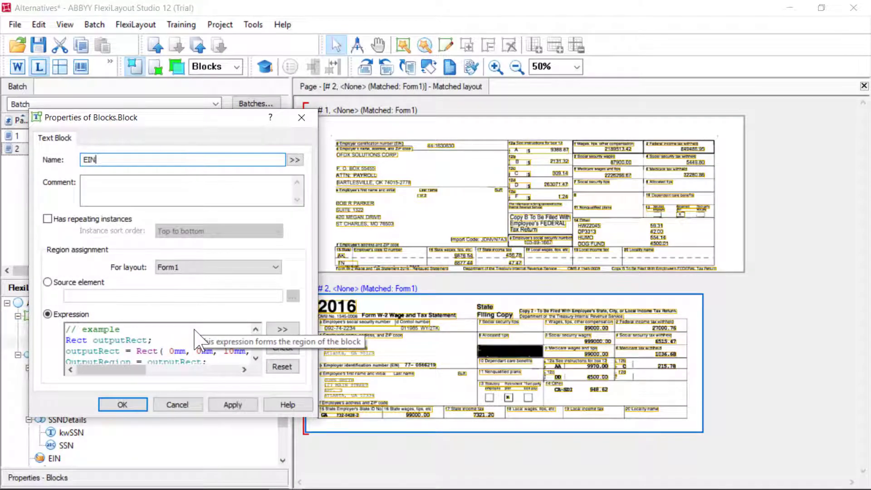
text(IN)
click(73, 282)
click(293, 296)
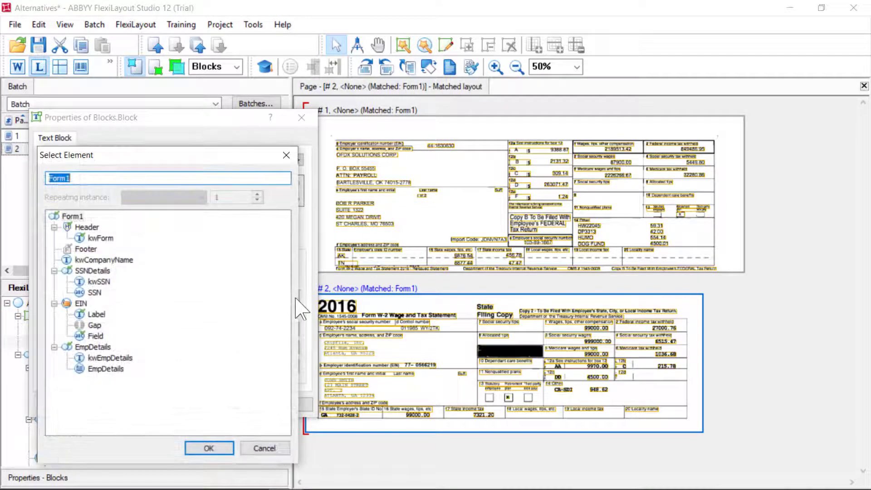
click(93, 337)
click(209, 448)
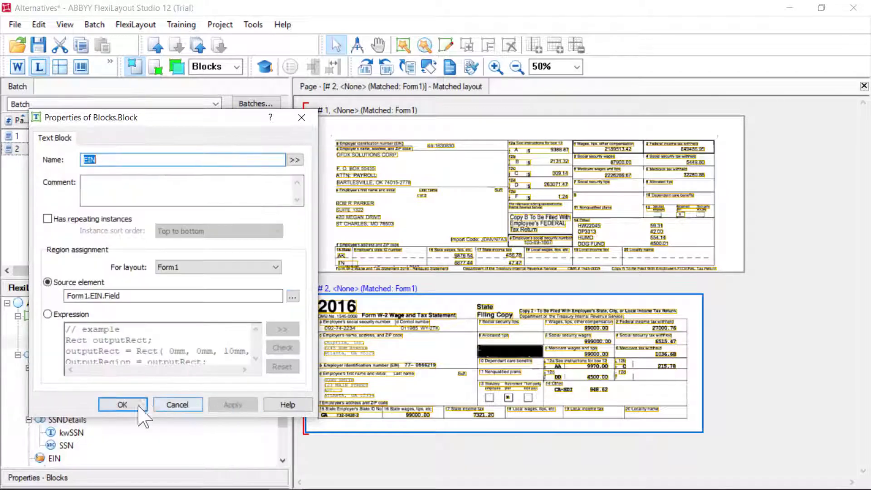
click(122, 405)
Add a text block named EmployeeDetails for the Form1 layout, sourced from the EmpDetails paragraph inside Form1's EmpDetails group
right_click(42, 316)
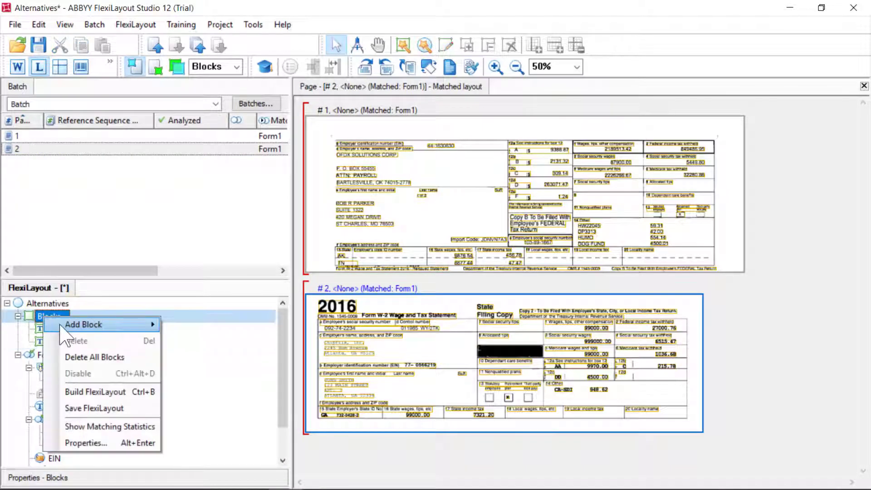
mouse_move(59, 323)
click(185, 327)
key(BackSpace)
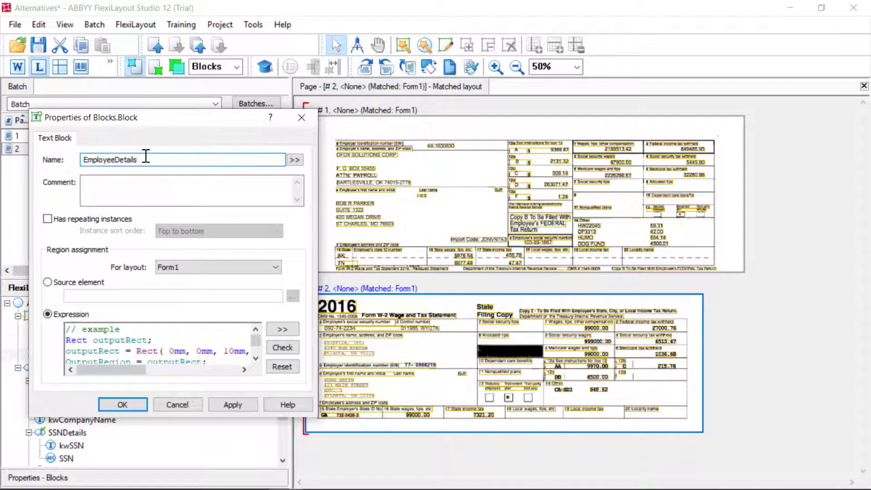
click(47, 282)
click(292, 295)
click(105, 368)
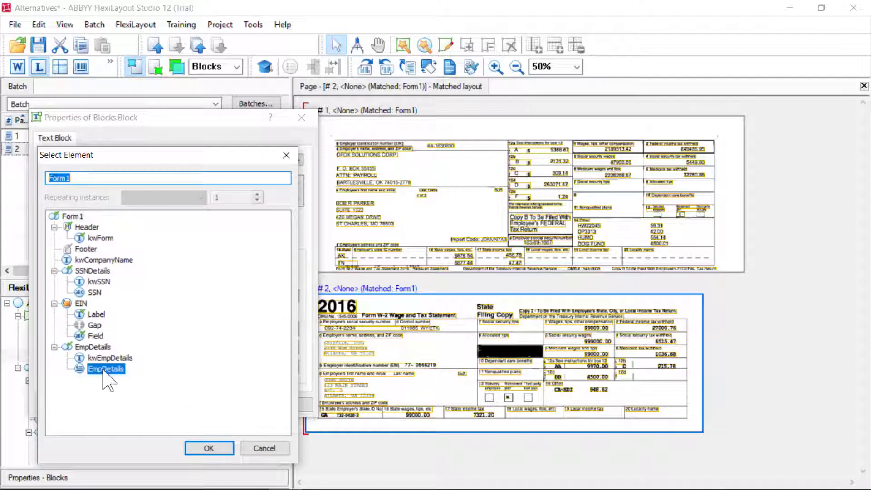
click(209, 448)
click(233, 405)
click(121, 406)
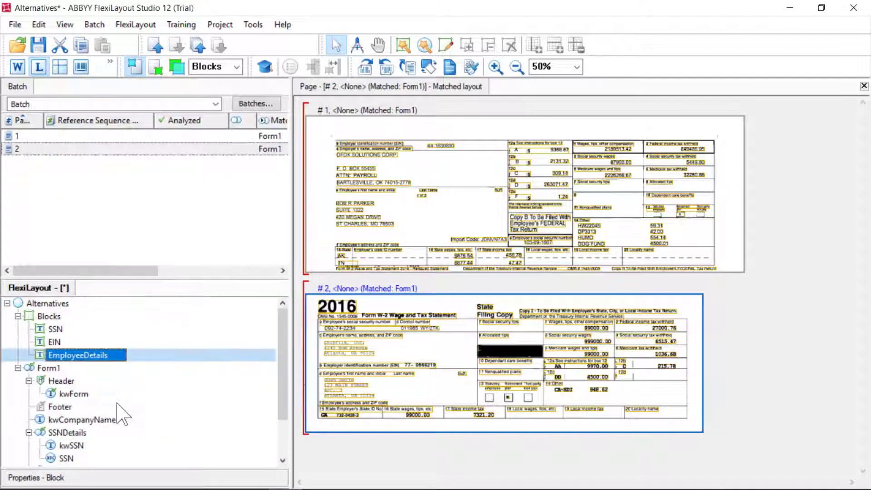
double_click(31, 369)
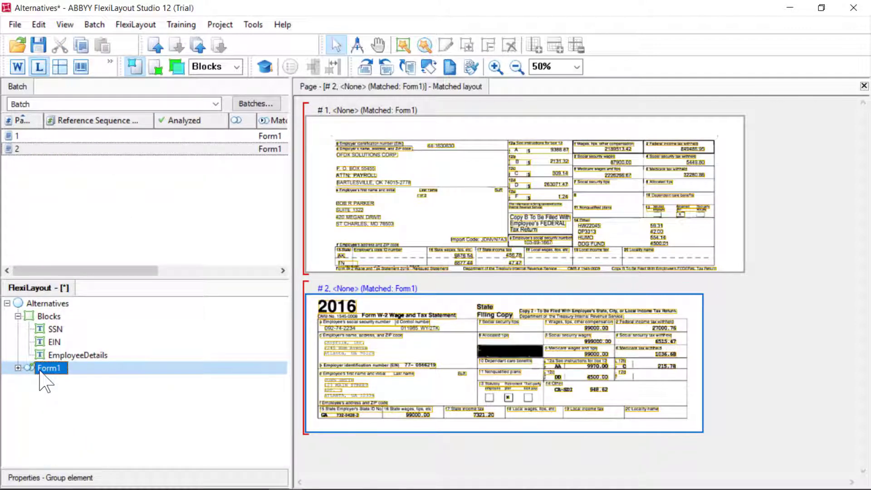
key(ctrl+v)
click(18, 380)
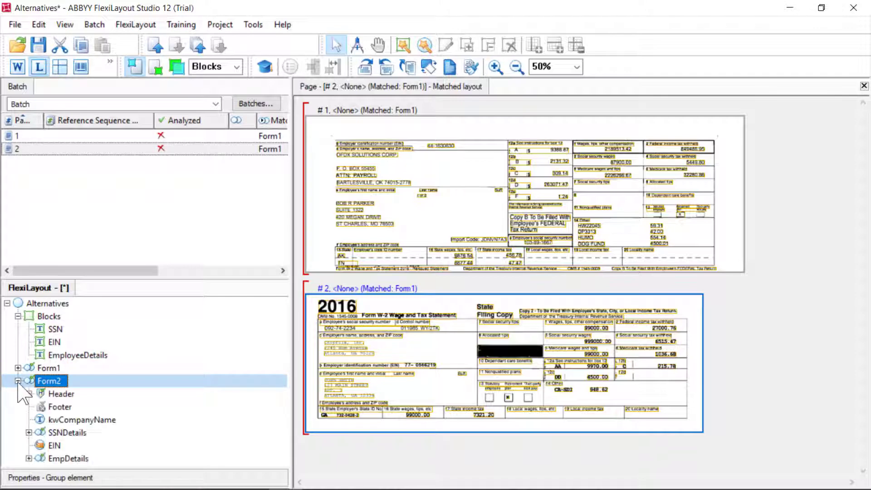
click(58, 327)
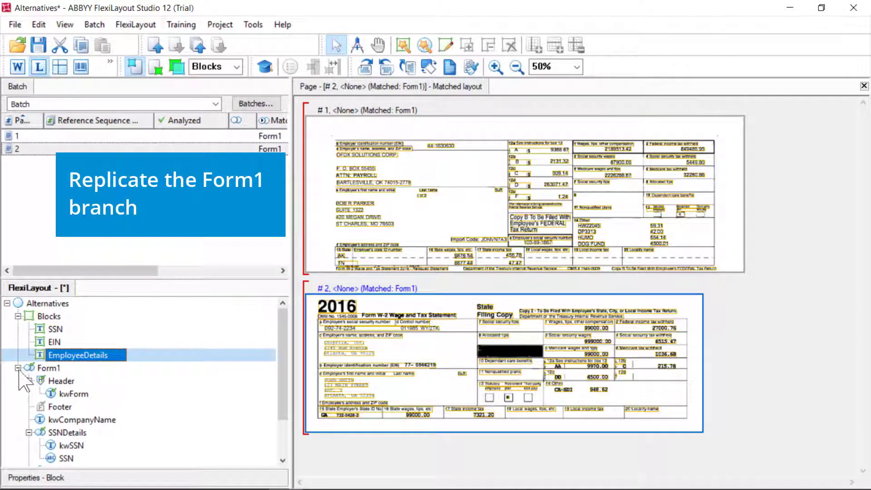
Duplicate the Form1 branch as a second layout alternative and expand the copy's elements
click(18, 368)
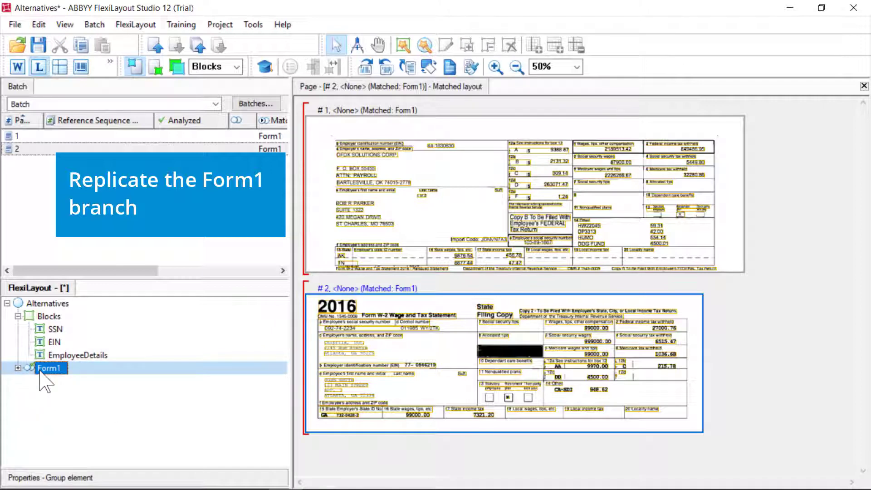
mouse_move(40, 371)
mouse_down()
mouse_move(40, 386)
mouse_move(38, 377)
mouse_up()
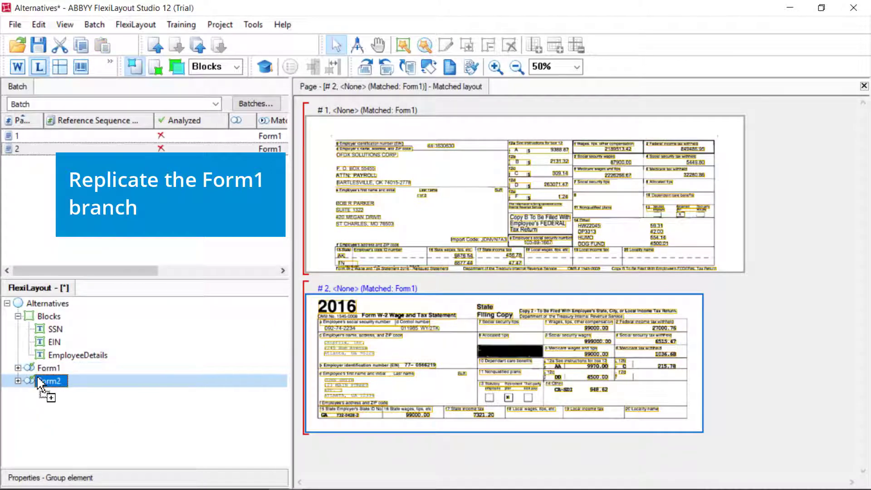
click(17, 380)
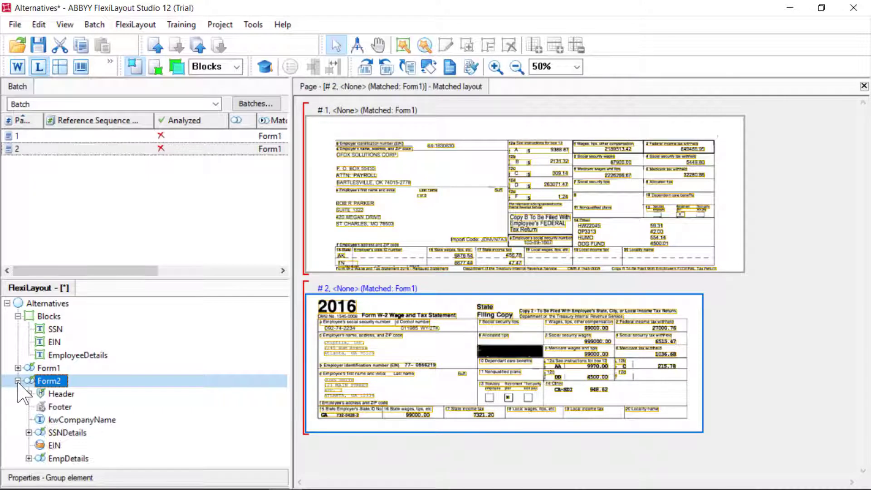
Assign the SSN block's region for the Form2 layout to the source element Form2.SSNDetails.SSN
click(58, 330)
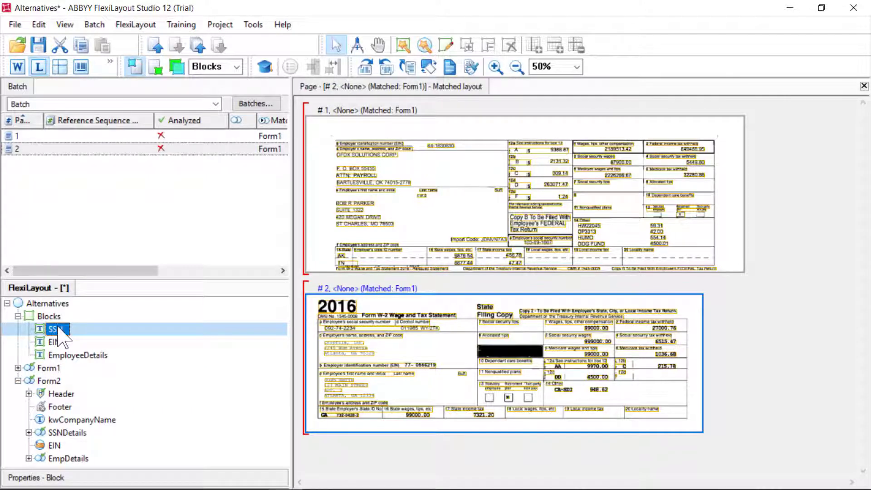
right_click(58, 330)
click(109, 317)
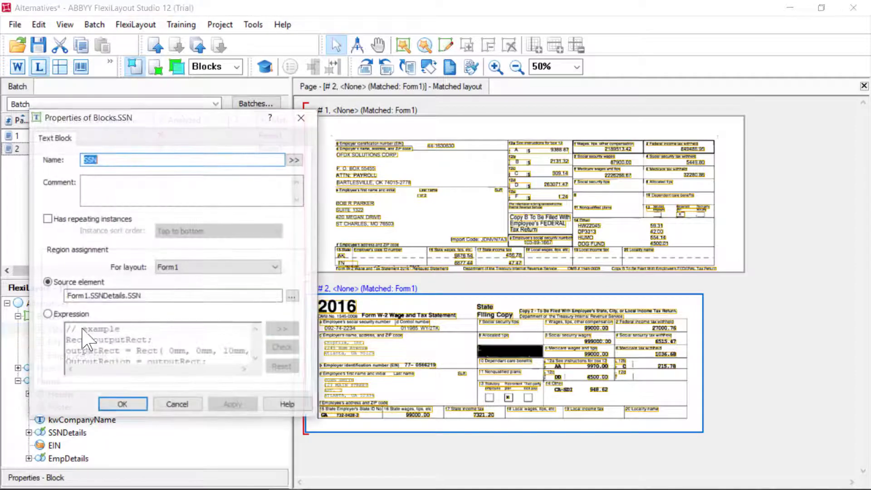
click(198, 268)
click(194, 288)
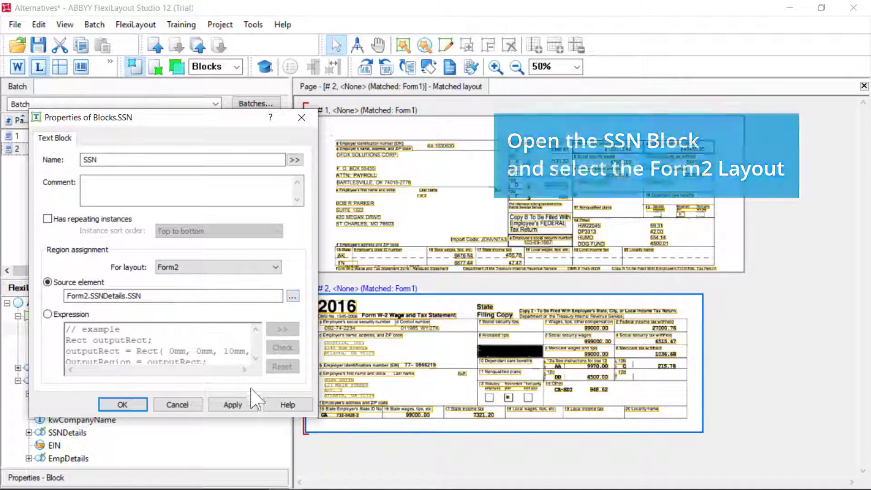
click(240, 405)
click(128, 405)
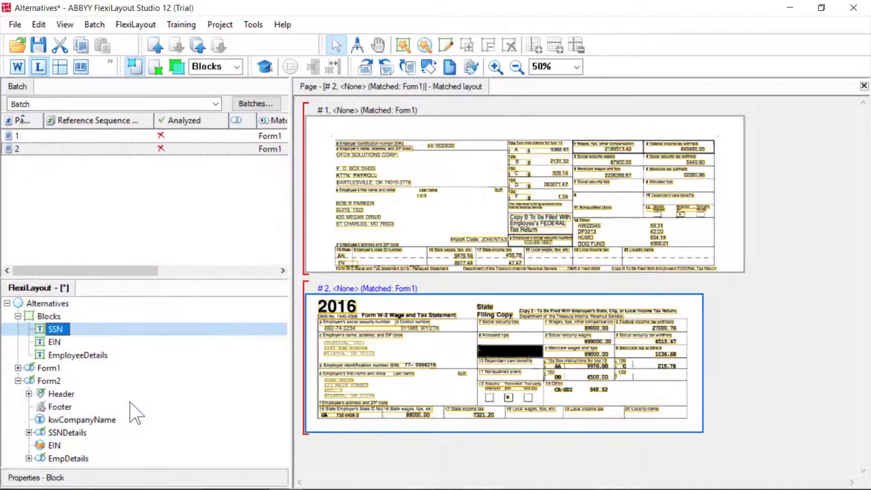
Set the reference FlexiLayout alternative to Form1 for page 1 and Form2 for page 2
right_click(48, 137)
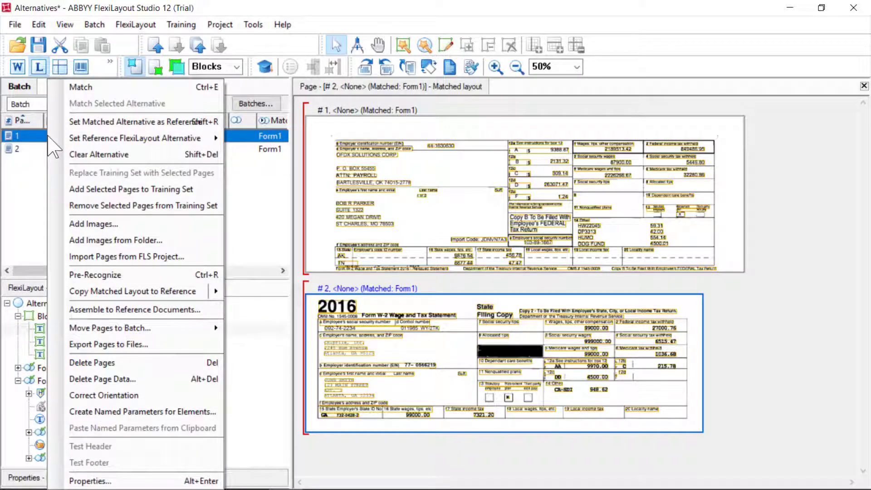
mouse_move(94, 140)
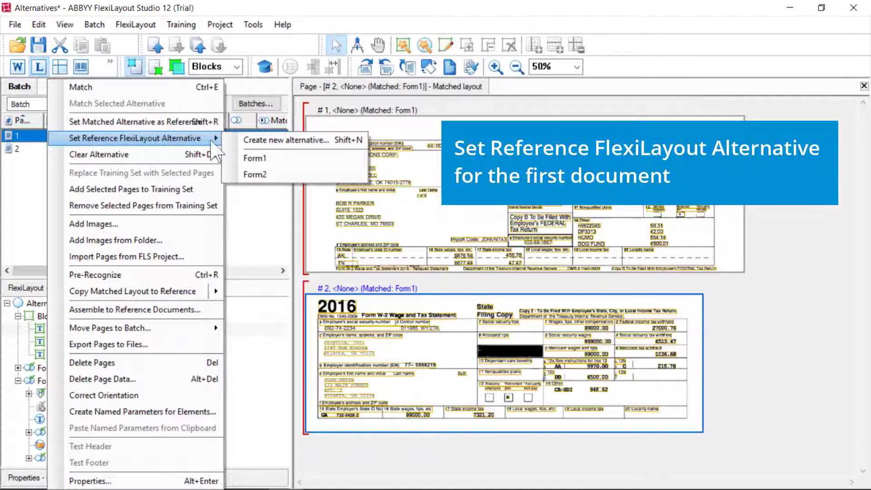
click(264, 158)
right_click(87, 149)
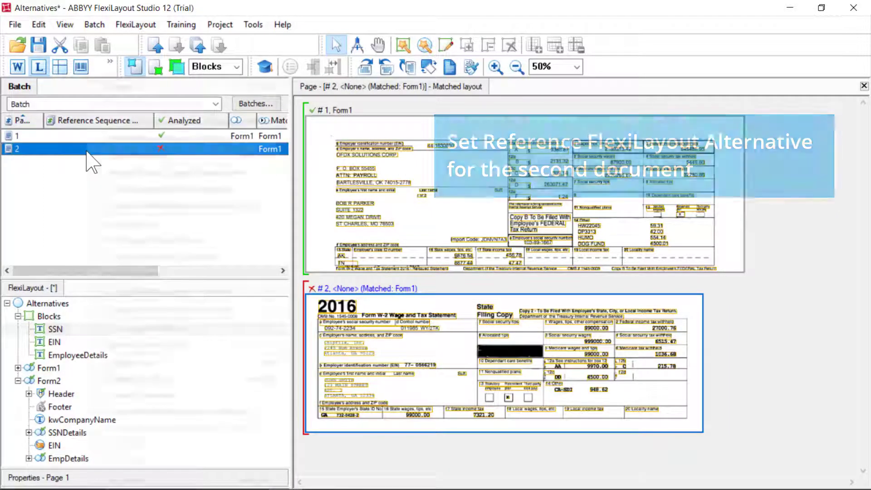
mouse_move(98, 141)
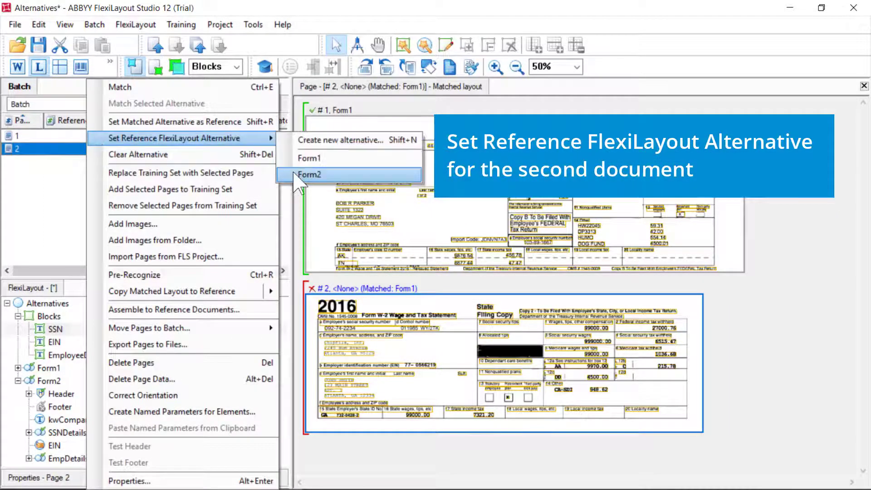
click(309, 174)
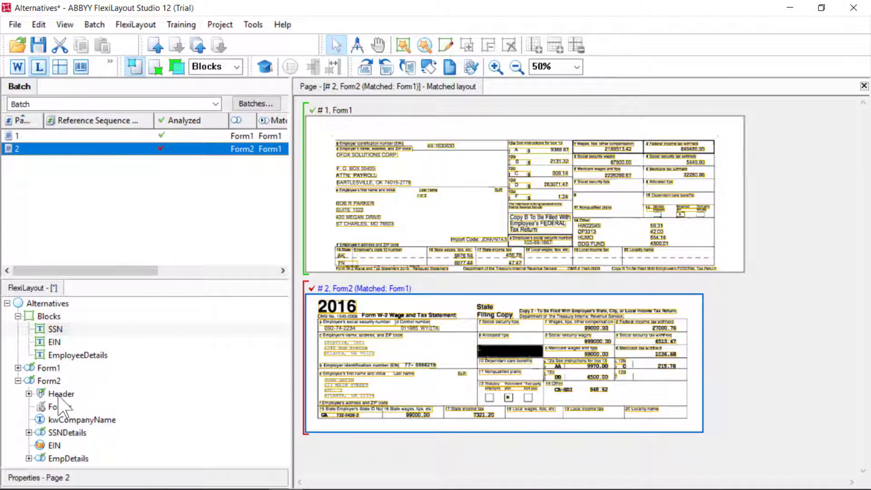
Set the search text of Form2's kwCompanyName element to "Chipfila,Inc." and its max space length to 70
right_click(84, 418)
click(86, 411)
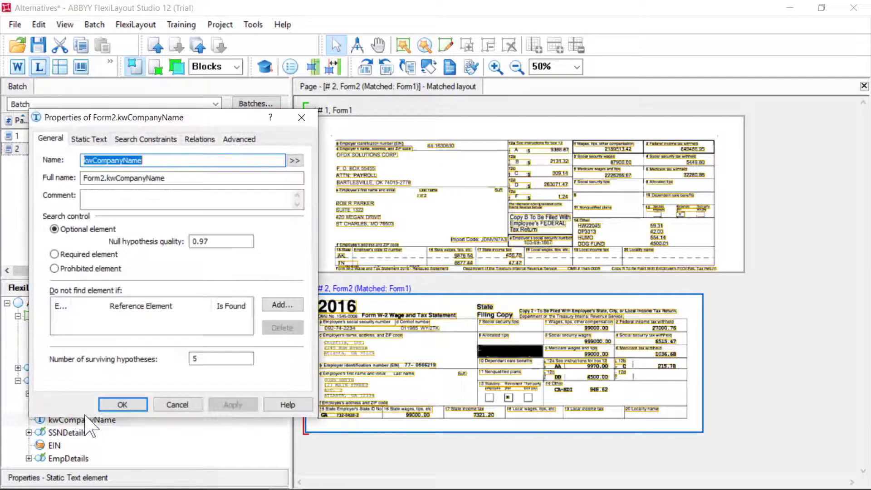
click(89, 139)
click(151, 169)
key(BackSpace)
key(BackSpace)
key(BackSpace)
key(BackSpace)
key(BackSpace)
key(BackSpace)
key(BackSpace)
key(BackSpace)
key(BackSpace)
key(BackSpace)
key(BackSpace)
key(BackSpace)
key(BackSpace)
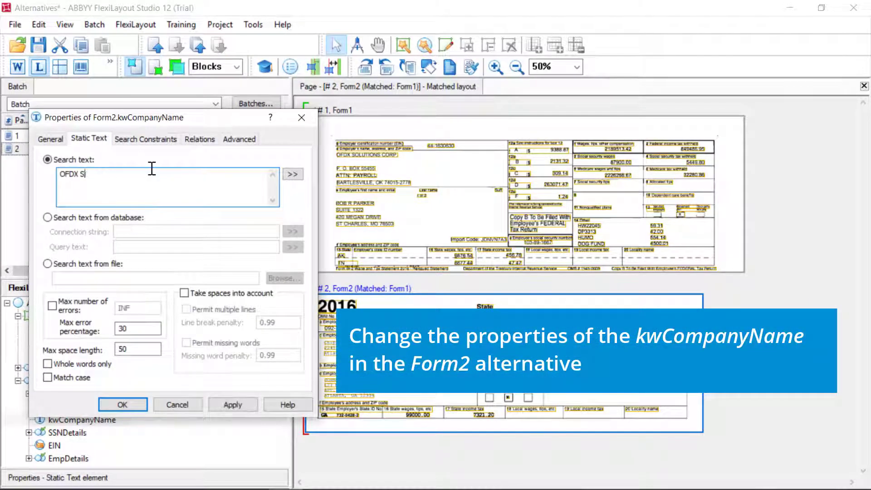
text(Chipfila,Inc.)
click(134, 349)
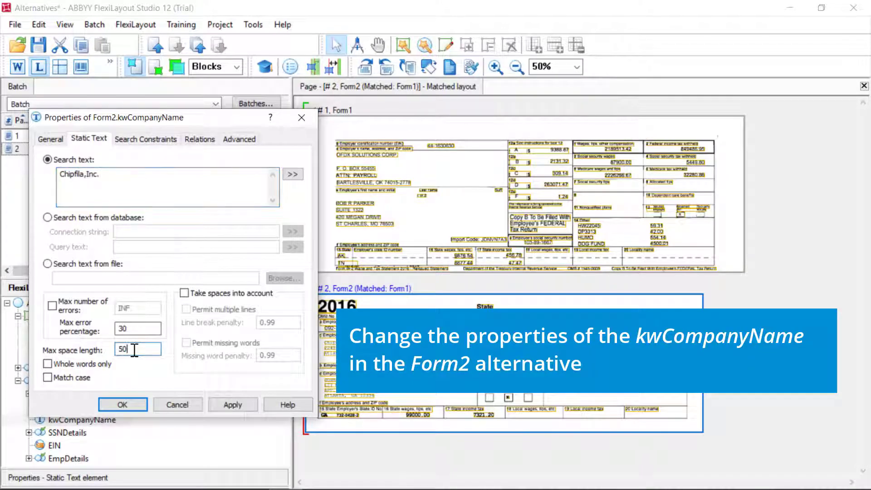
text(70)
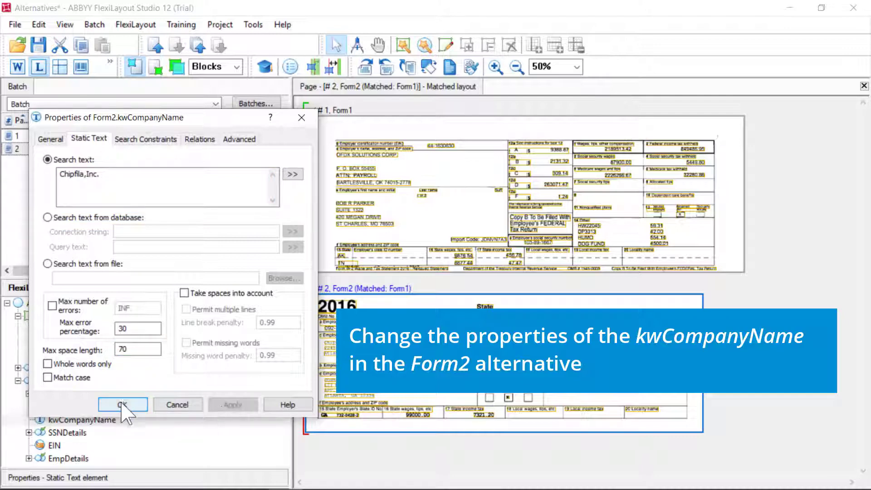
Save the company name settings and add a Static Text element named kwUniqueID to Form1's Header
click(123, 404)
double_click(37, 367)
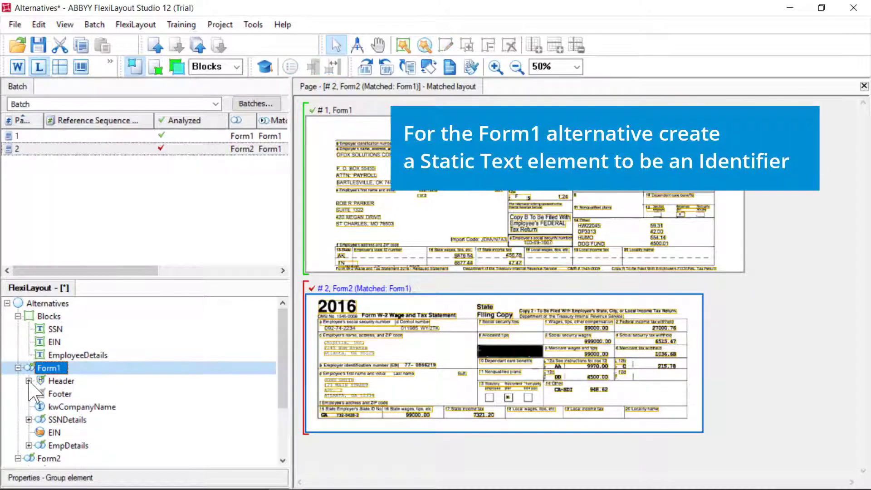
right_click(54, 381)
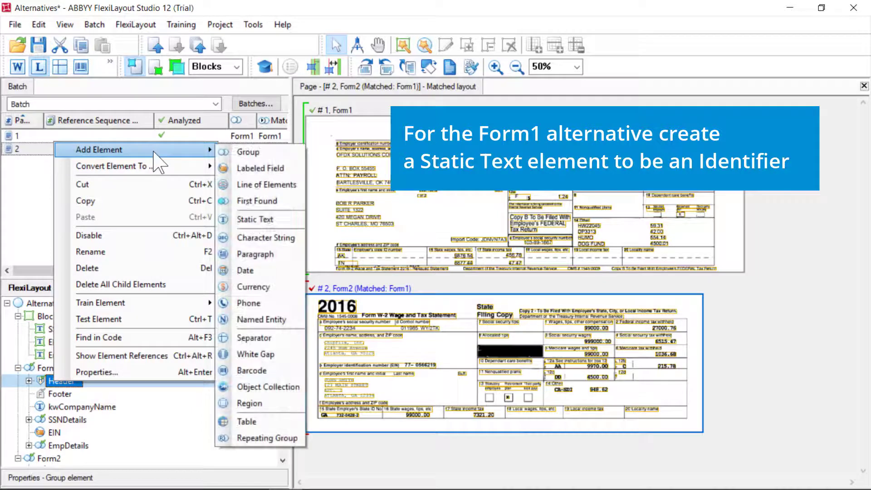
click(256, 221)
key(BackSpace)
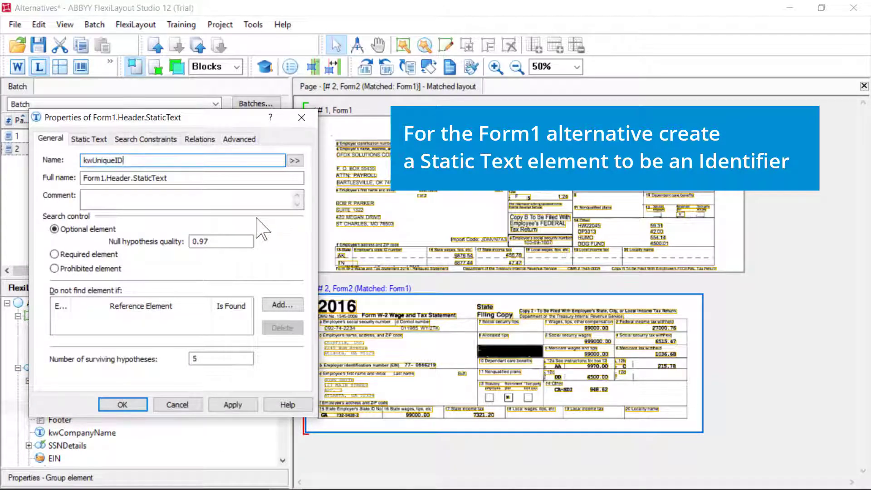
Set the search text of Form1's kwUniqueID element to "OMB # 1545-0008 Copy B To Be Filed" and its max space length to 200
click(94, 138)
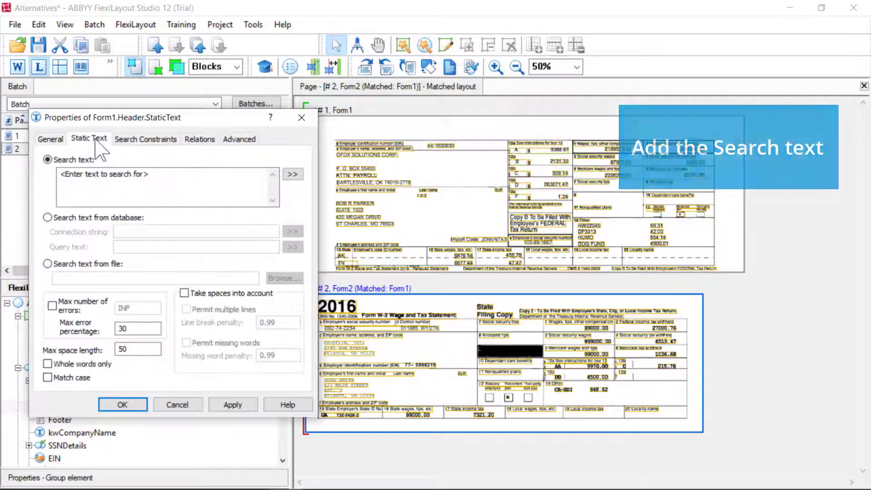
right_click(583, 272)
click(607, 279)
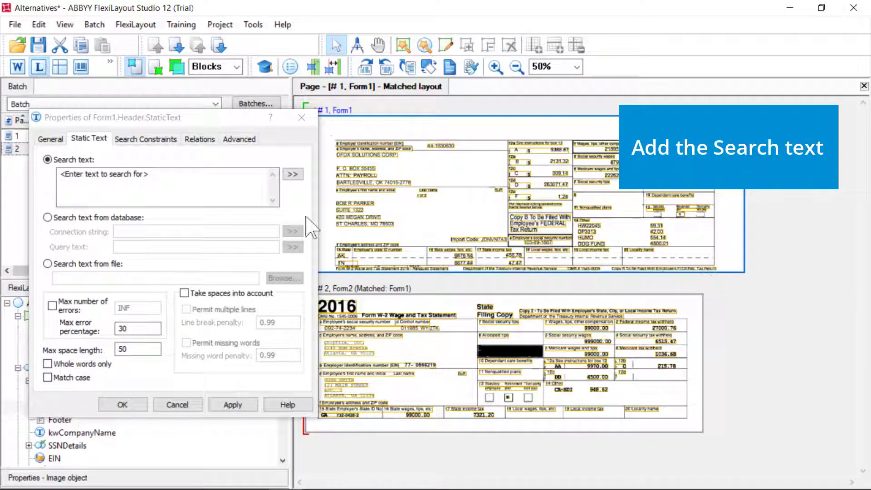
click(201, 179)
key(BackSpace)
text(OMB # 1545-0008)
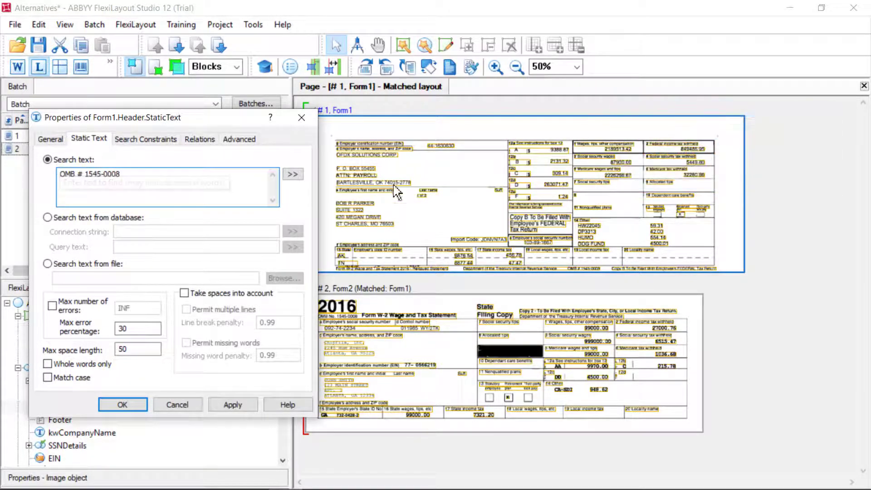
click(683, 277)
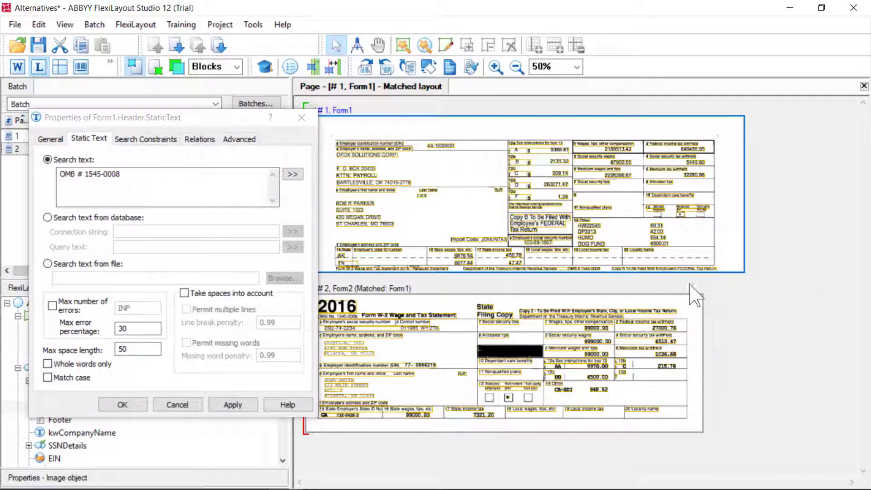
click(185, 173)
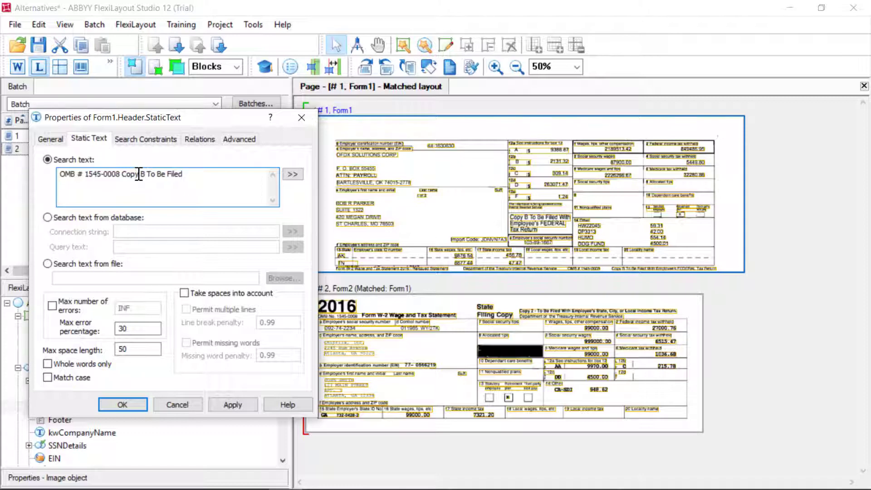
click(129, 348)
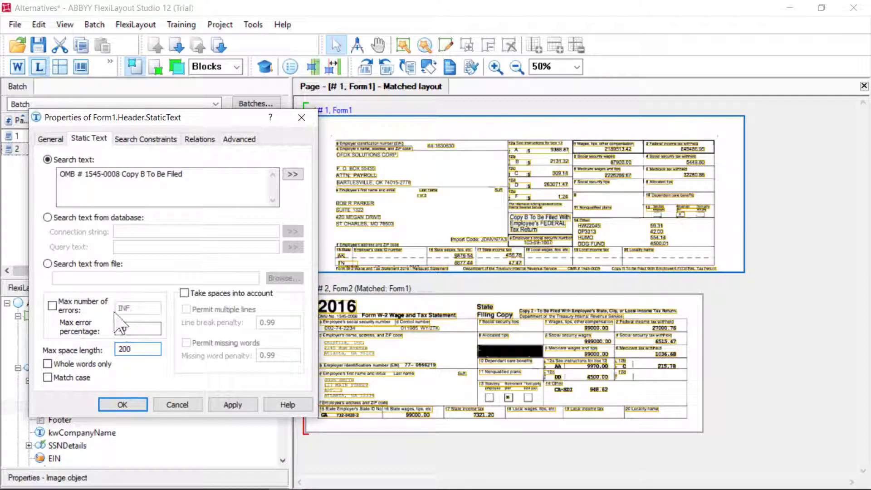
Make Form1's kwUniqueID element required and save its properties
click(50, 138)
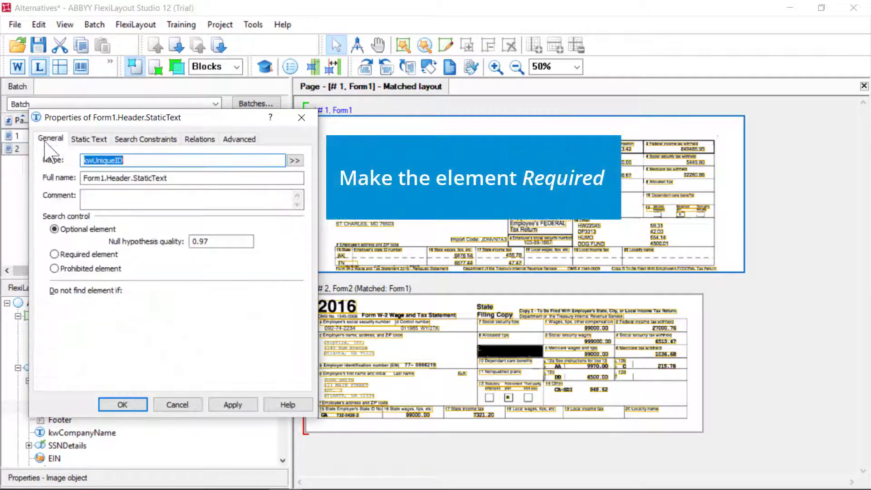
click(54, 254)
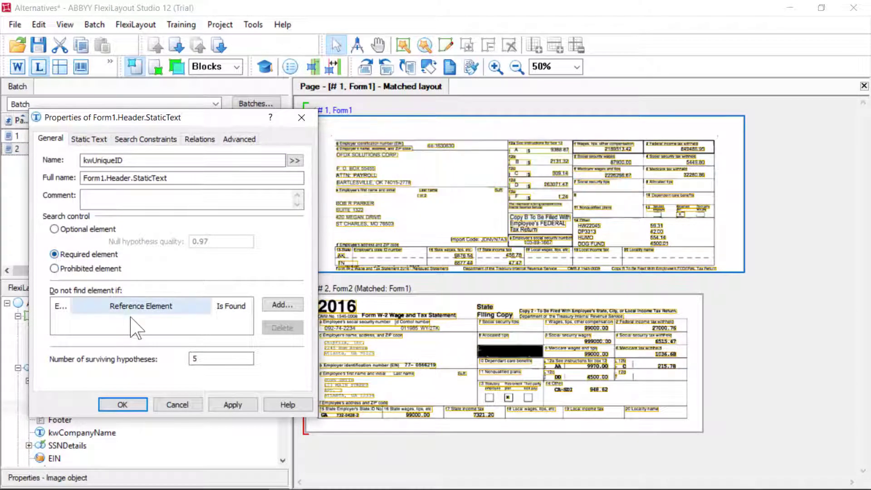
click(233, 405)
click(134, 405)
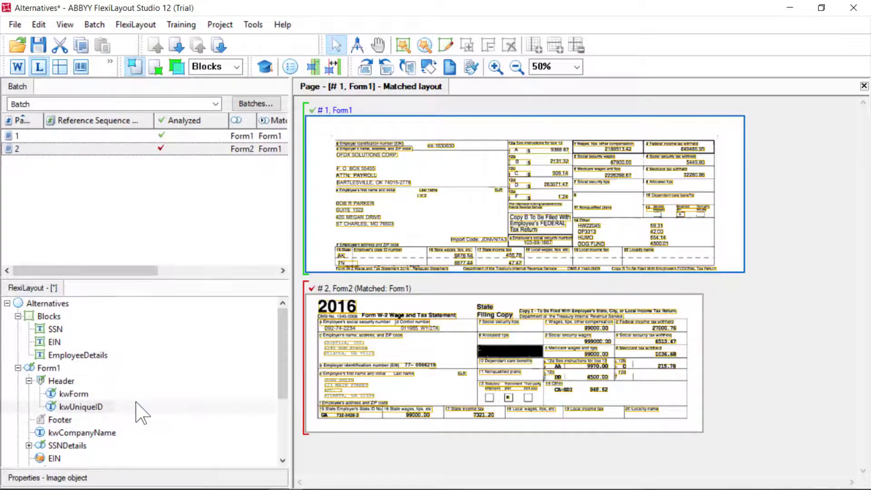
Collapse the Form1 branch and add a required Static Text element named kwUniqueID to Form2's Header
click(28, 368)
click(17, 368)
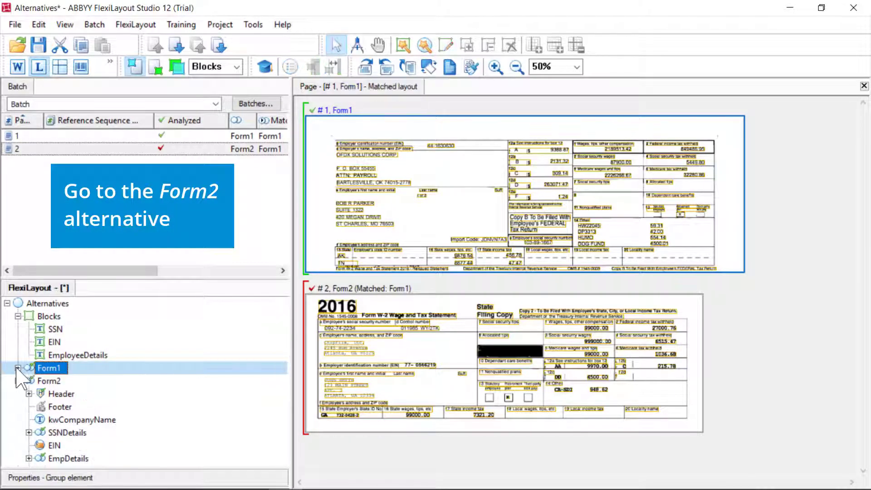
right_click(58, 393)
mouse_move(154, 164)
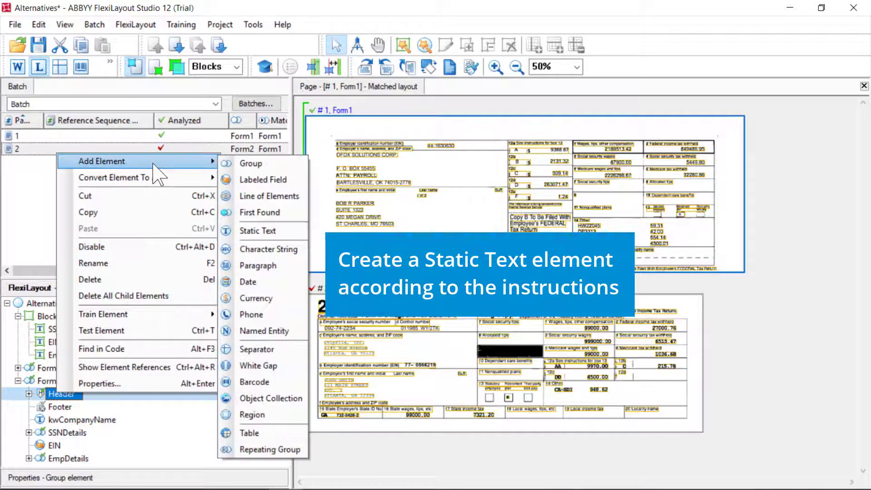
click(257, 230)
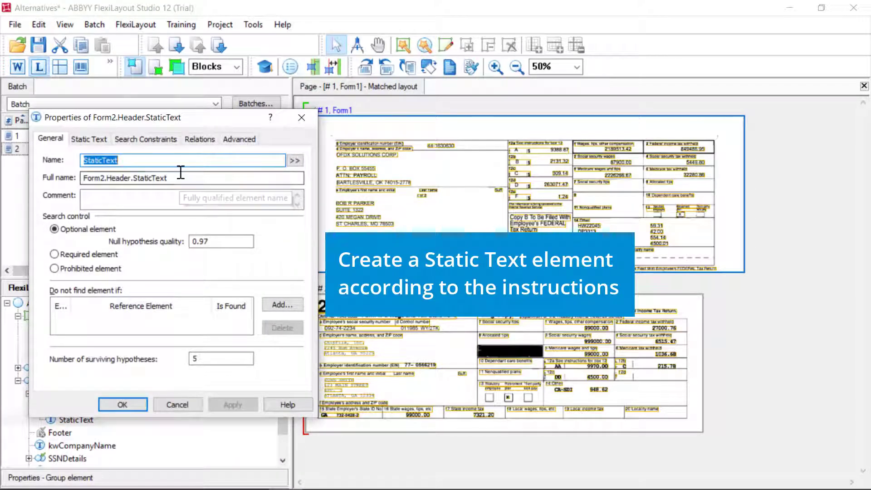
key(BackSpace)
text(kwUniqu)
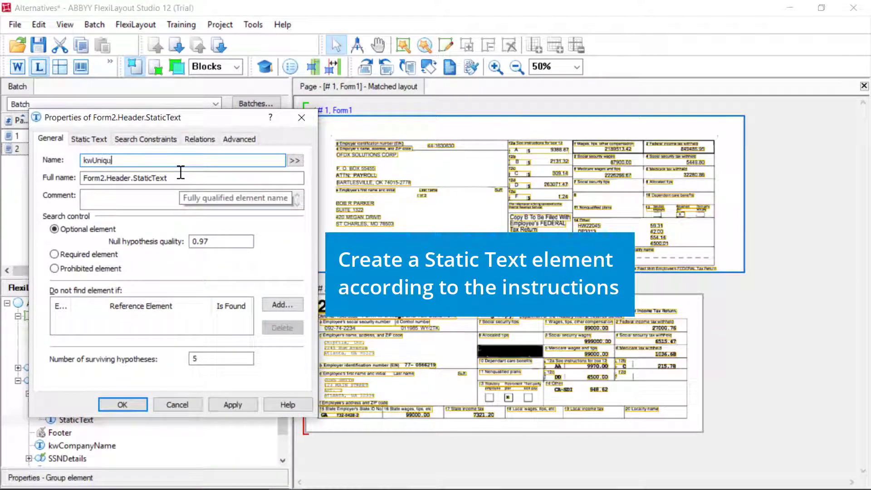
text(eID)
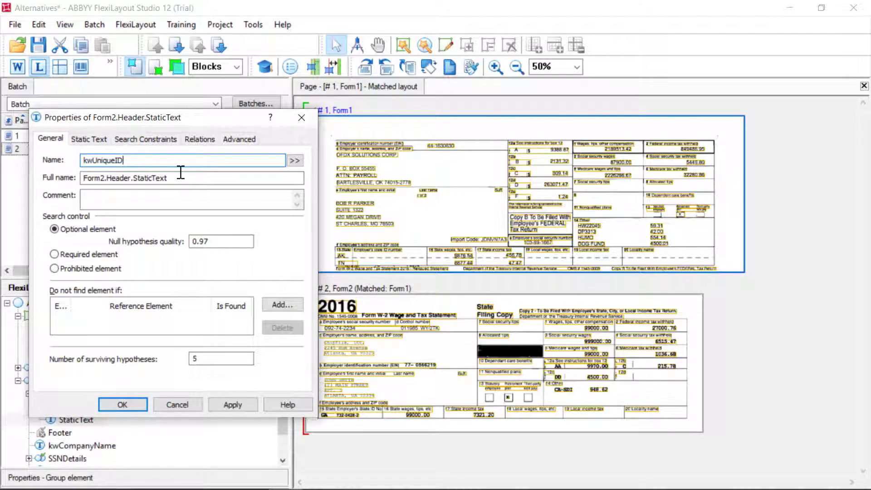
click(54, 254)
Set the search text of Form2's kwUniqueID element to "OMB NO 1545 0008 Form W-2 Wage", set max space length to 200, and save
click(89, 137)
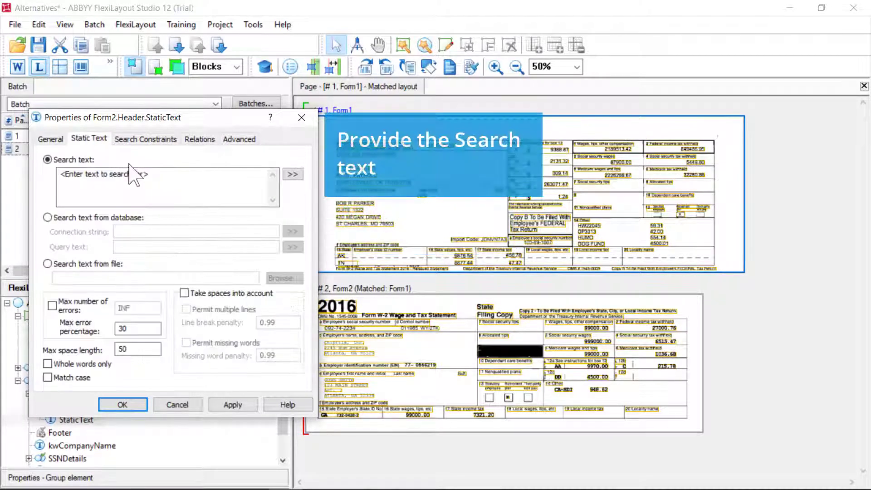
click(155, 175)
key(Delete)
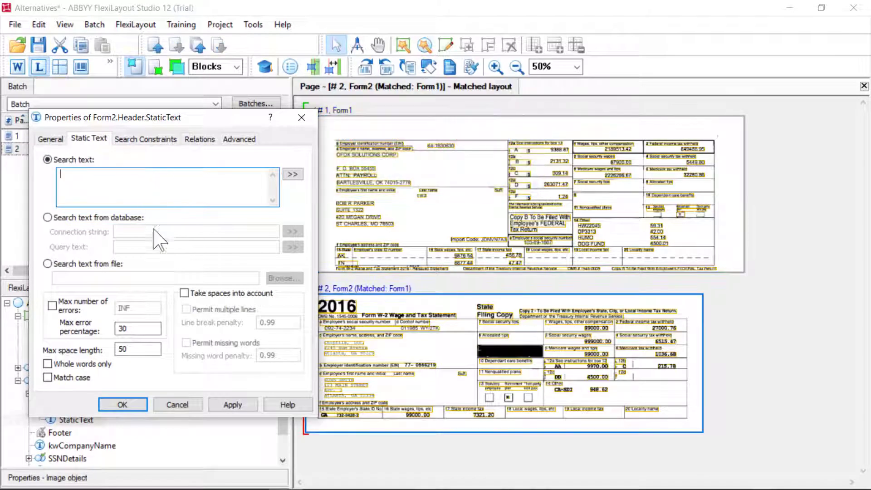
right_click(349, 324)
click(370, 325)
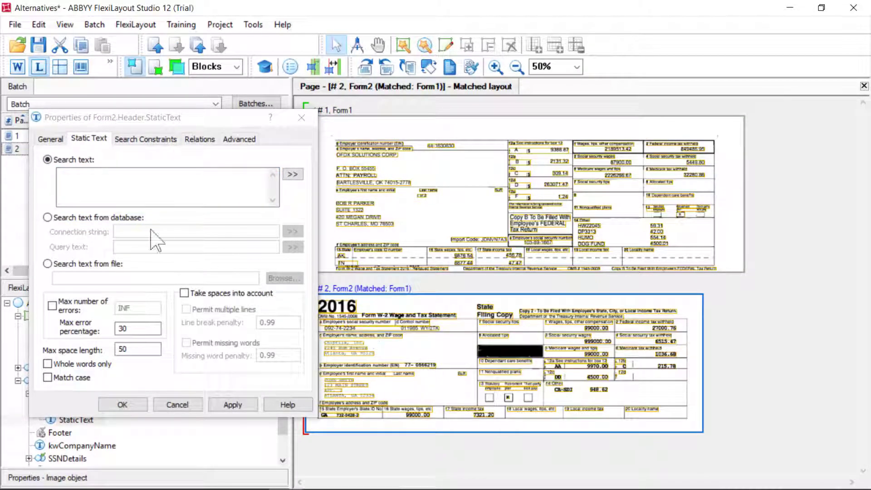
click(112, 181)
text(OMB NO 1545 0008 Form W-2 Wage)
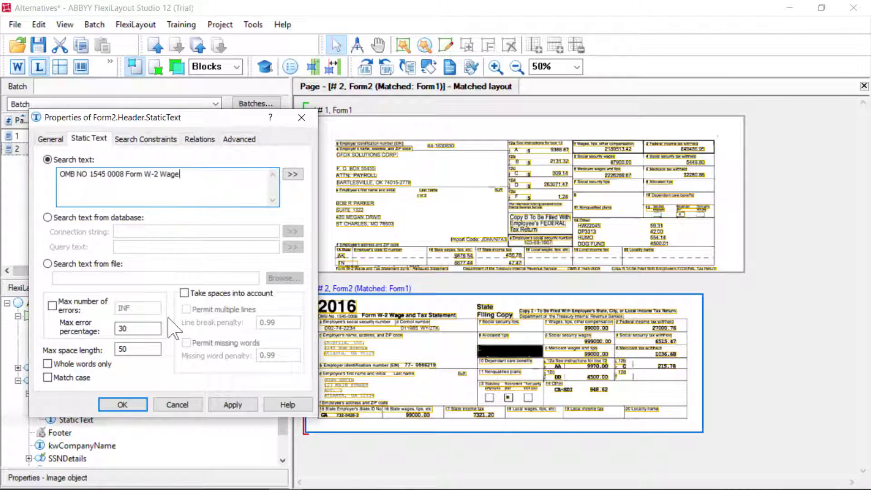
click(135, 350)
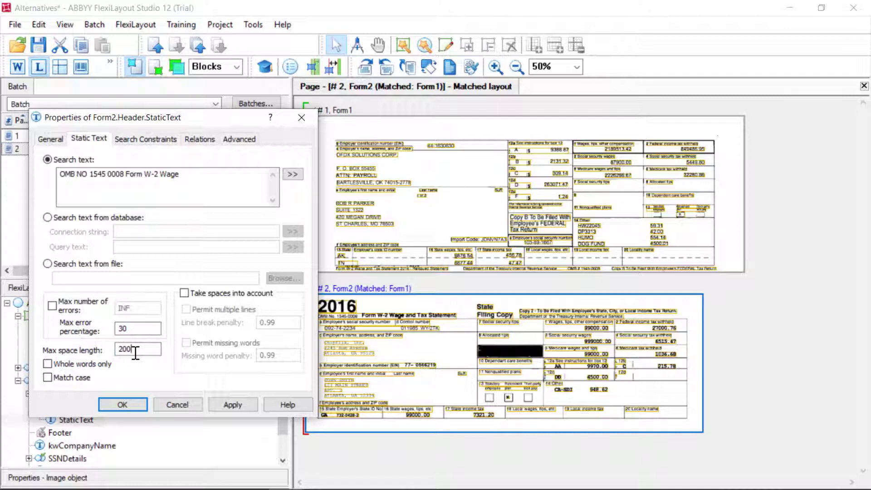
text(200)
click(123, 404)
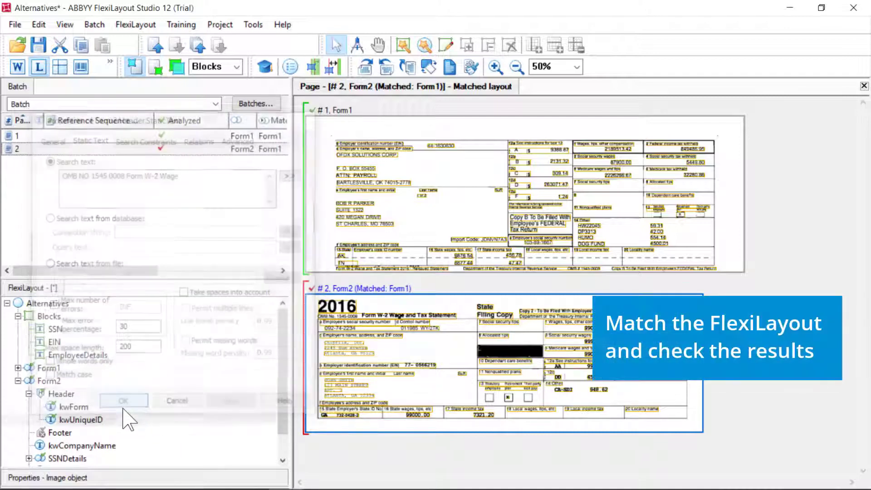
Match the FlexiLayout on page 1 and page 2 of the batch
right_click(38, 136)
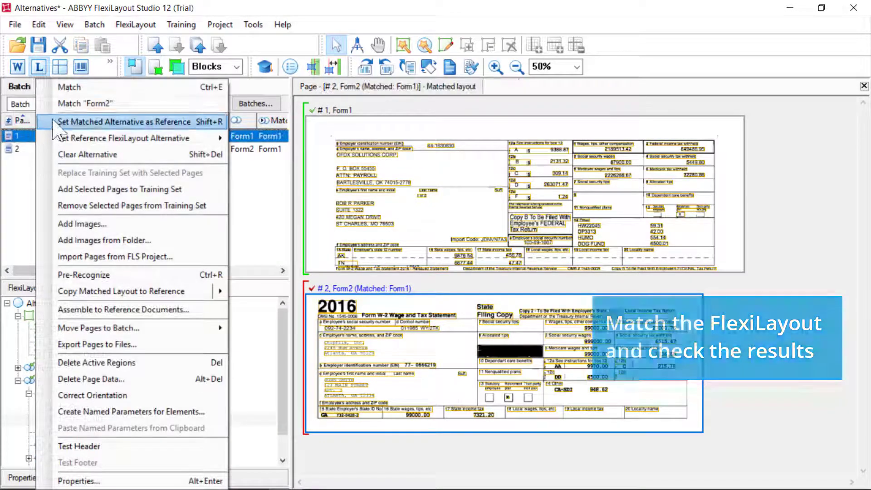
click(68, 87)
right_click(47, 149)
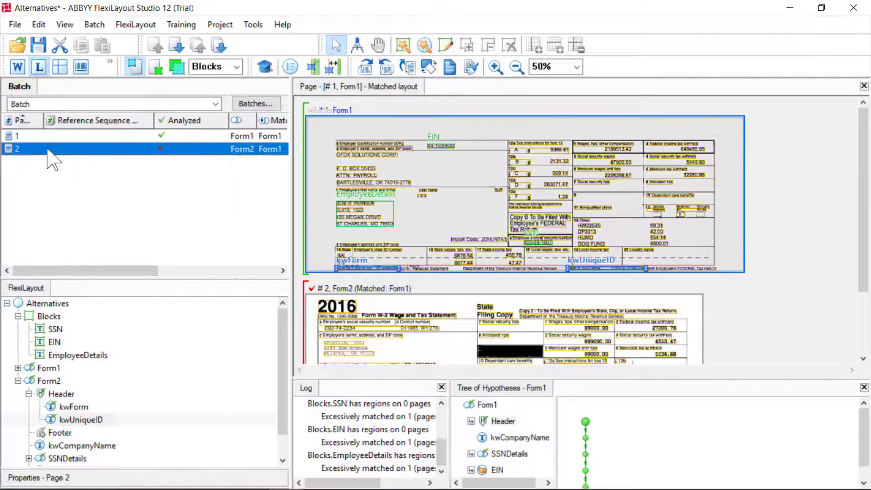
click(93, 89)
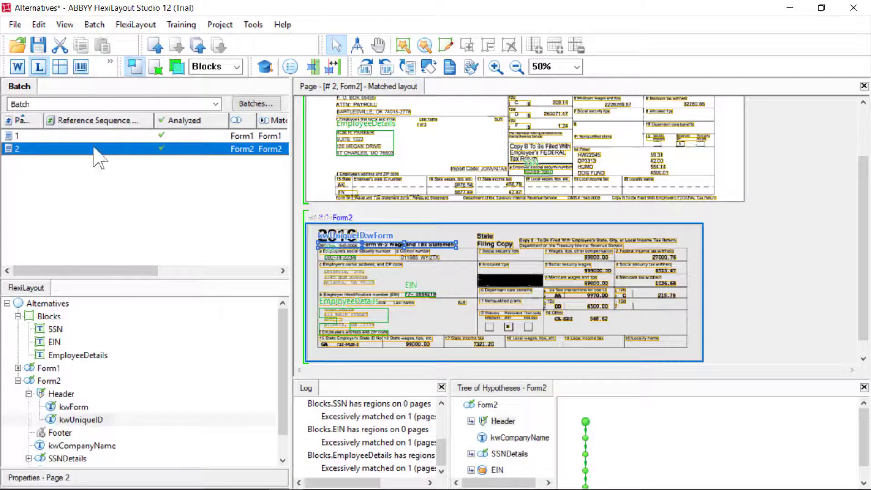
Set the max space in line of the EmpDetails paragraph element in Form2's EmpDetails group to 100
scroll(105, 381, down, 1)
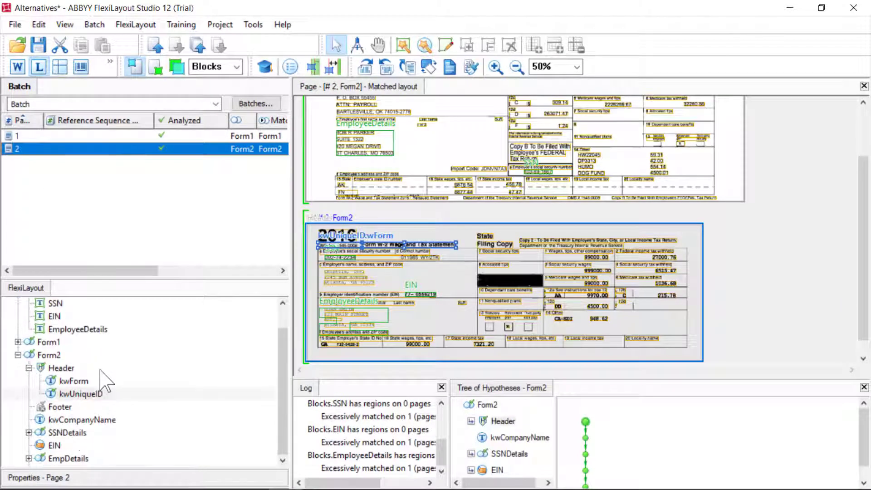
click(29, 459)
click(29, 459)
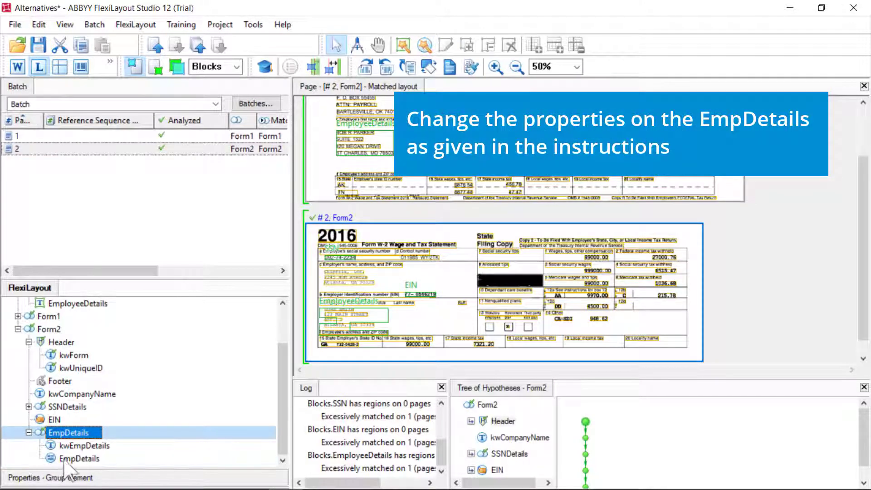
right_click(97, 458)
click(113, 453)
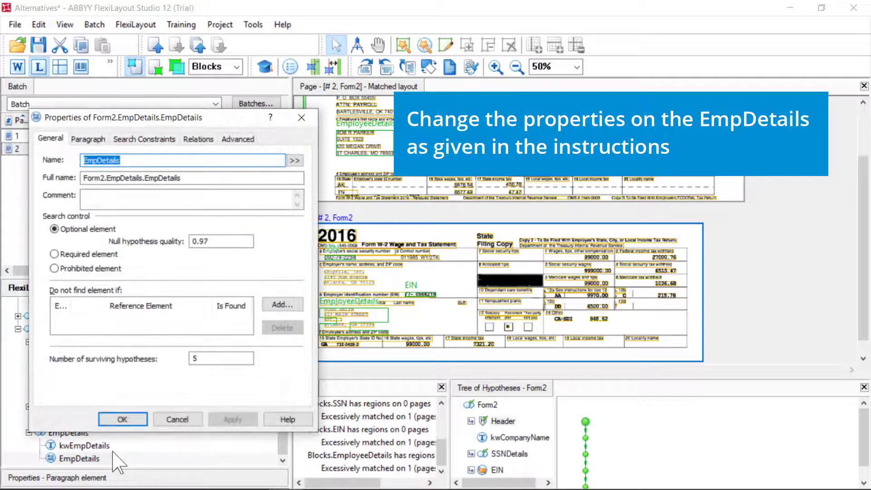
click(96, 142)
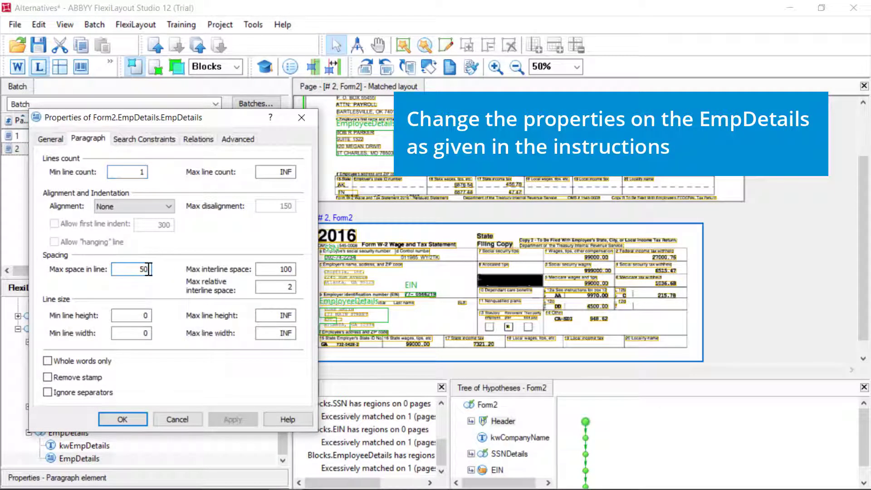
key(BackSpace)
key(BackSpace)
text(100)
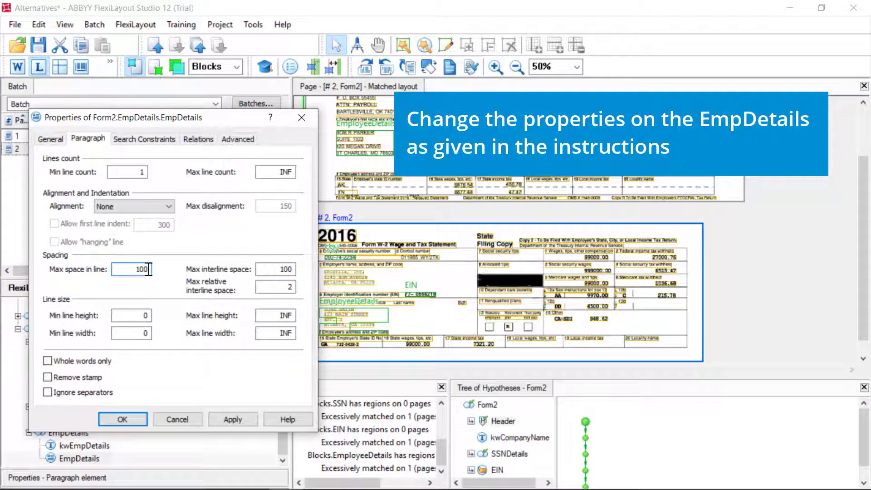
Set the offset of the Above relation on Form2's EmpDetails paragraph element to -230 and save the element's properties
click(199, 139)
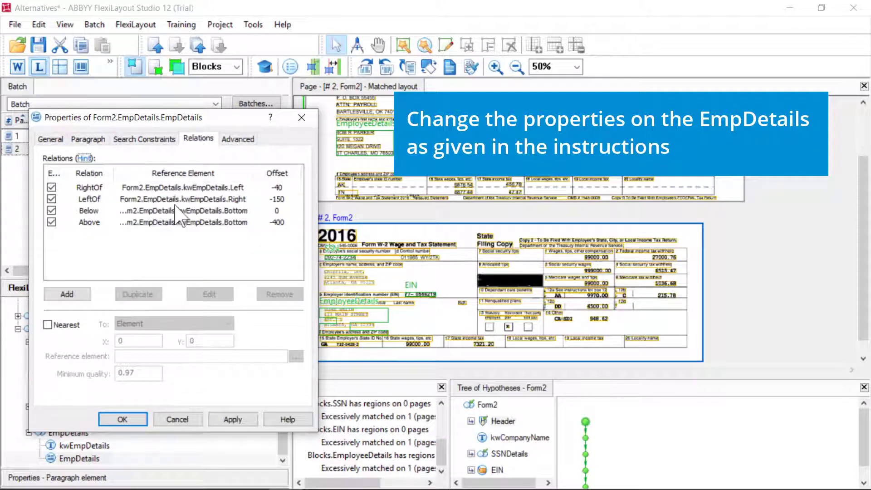
click(179, 222)
click(209, 294)
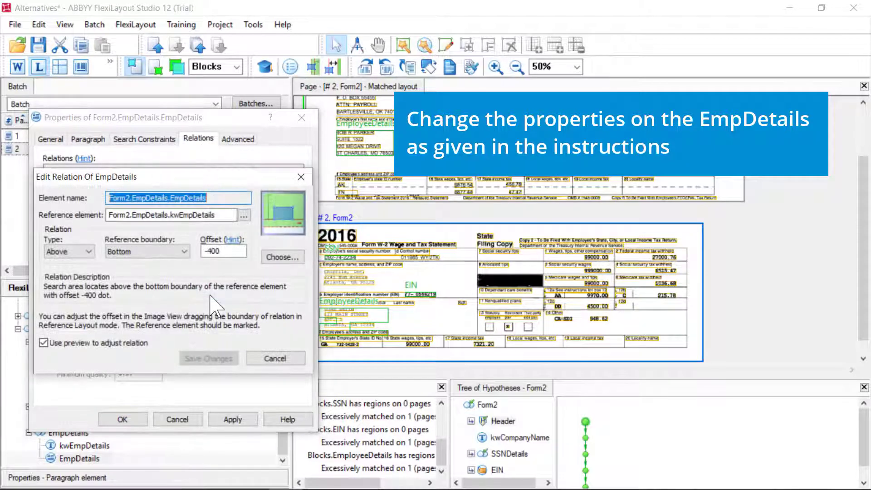
click(220, 252)
key(BackSpace)
key(BackSpace)
key(BackSpace)
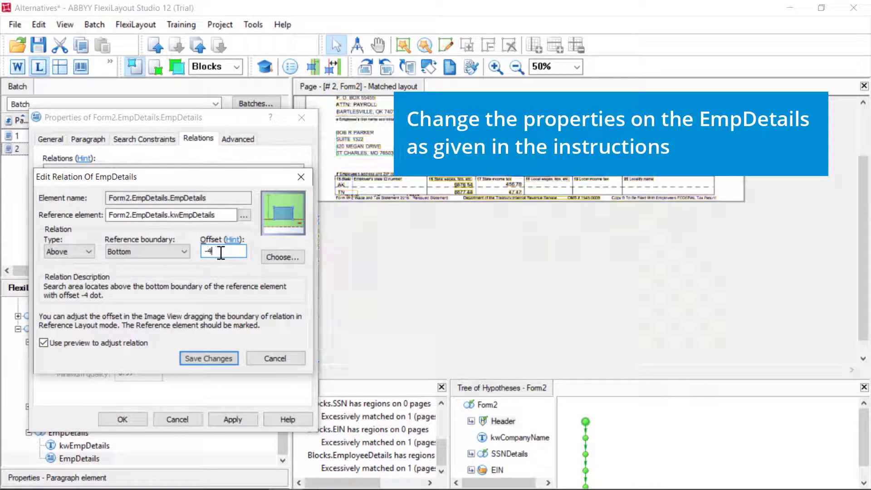
text(230)
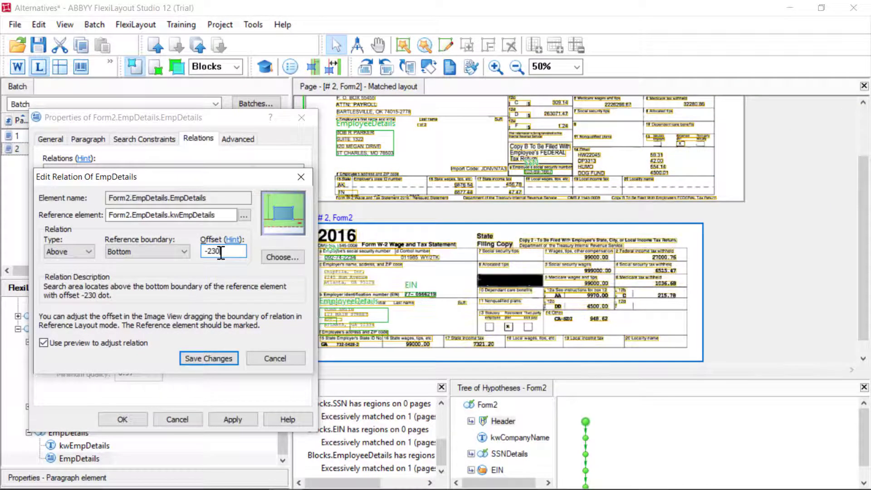
click(209, 358)
click(232, 419)
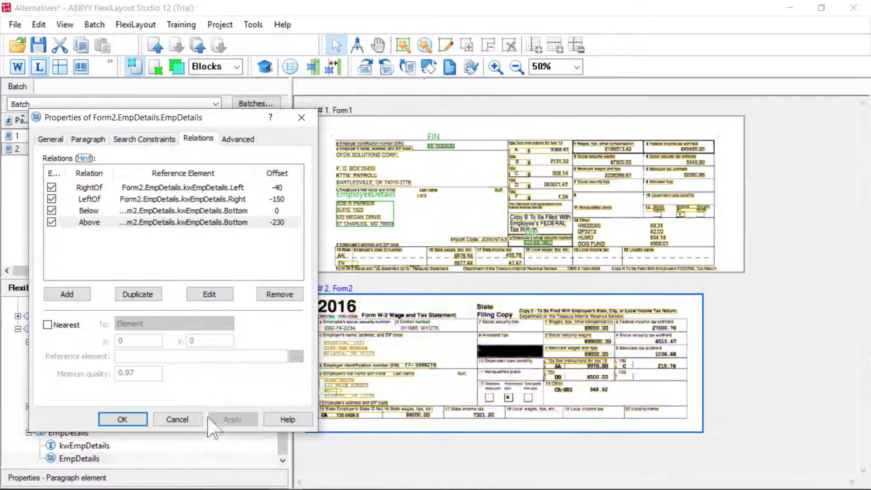
click(140, 416)
Match the Form2 alternative on page 2 and check the EmpDetails hypothesis on the image
right_click(64, 149)
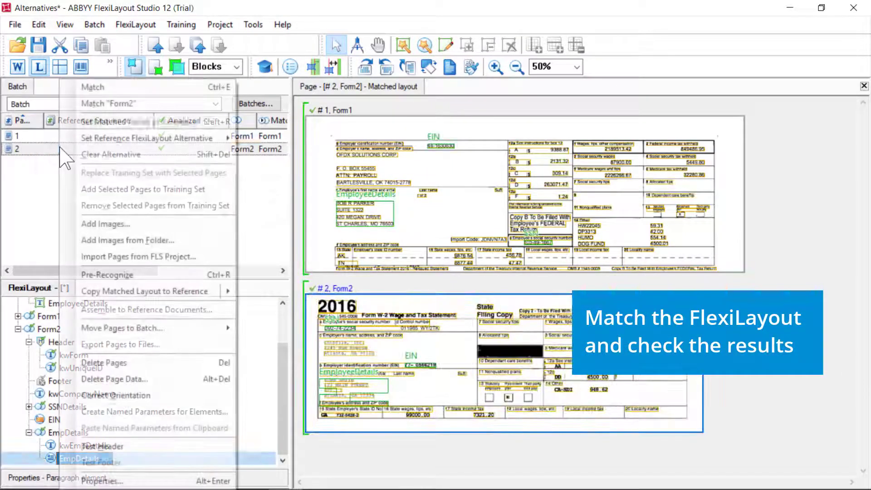
click(91, 103)
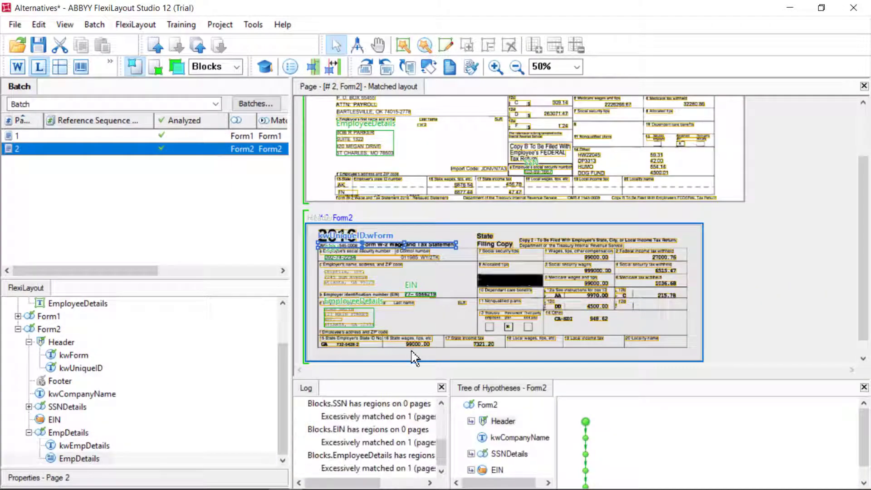
scroll(531, 430, down, 1)
click(502, 468)
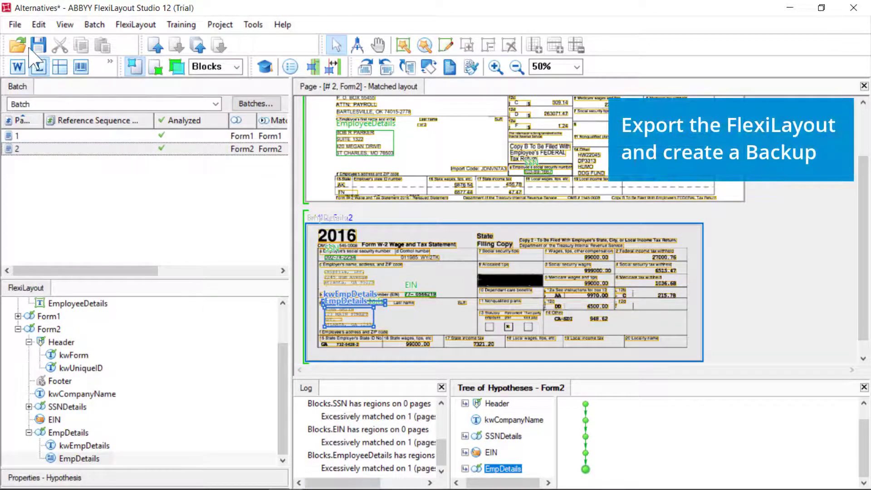
Export the FlexiLayout as Alternatives to the MyFLSProjects\Alternatives folder and create a backup version without a comment
click(15, 27)
click(40, 125)
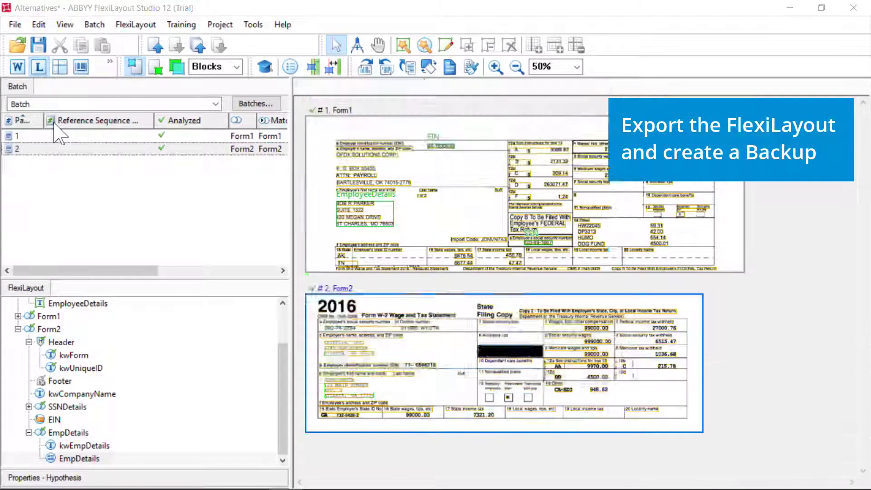
click(524, 104)
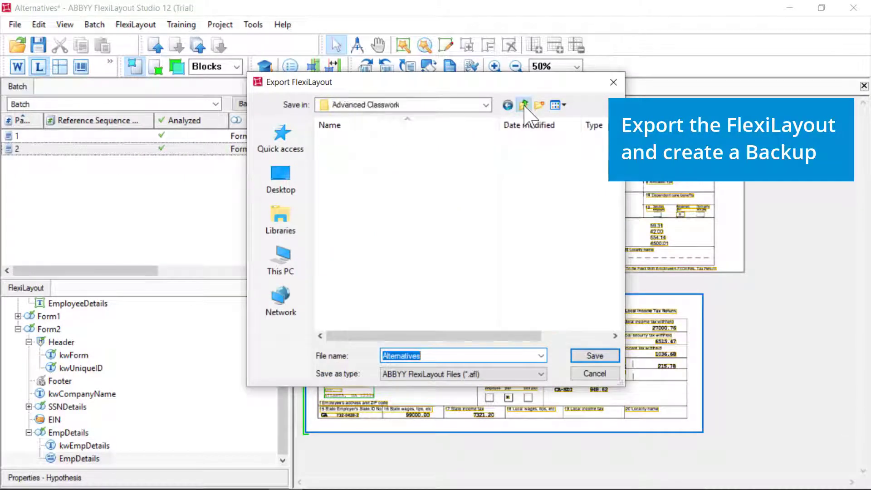
click(523, 104)
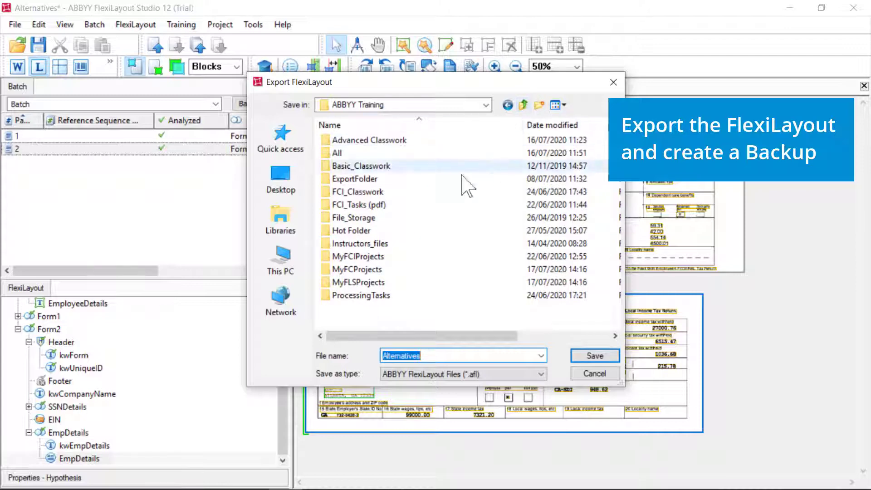
double_click(393, 283)
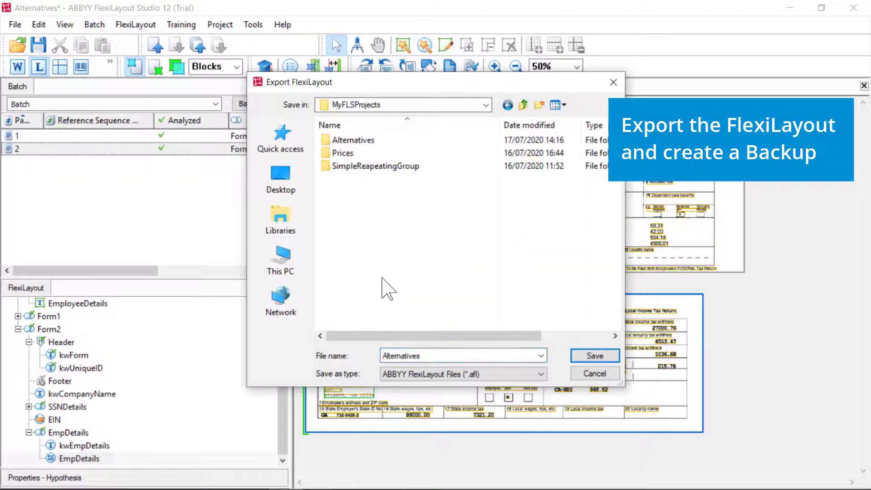
double_click(358, 140)
click(595, 356)
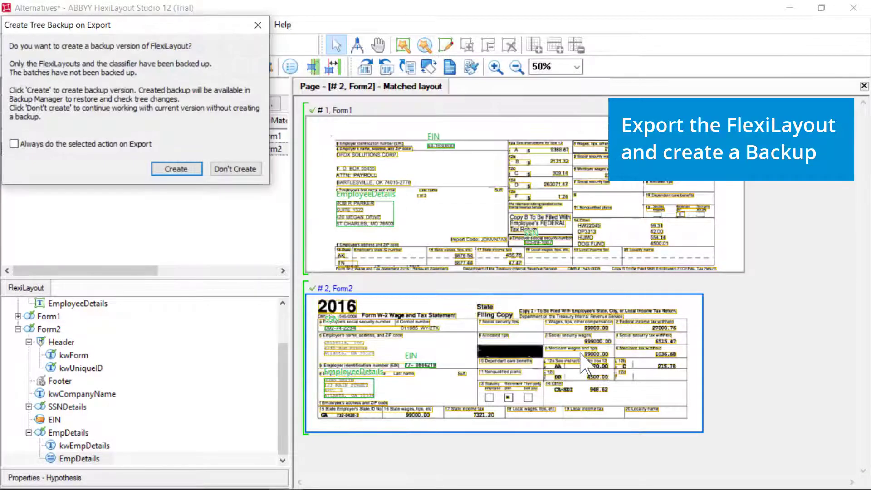
click(194, 170)
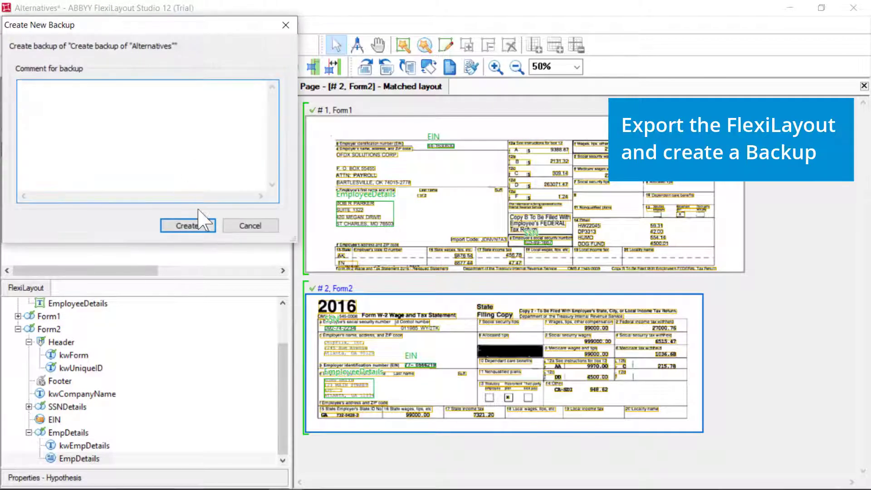
click(216, 227)
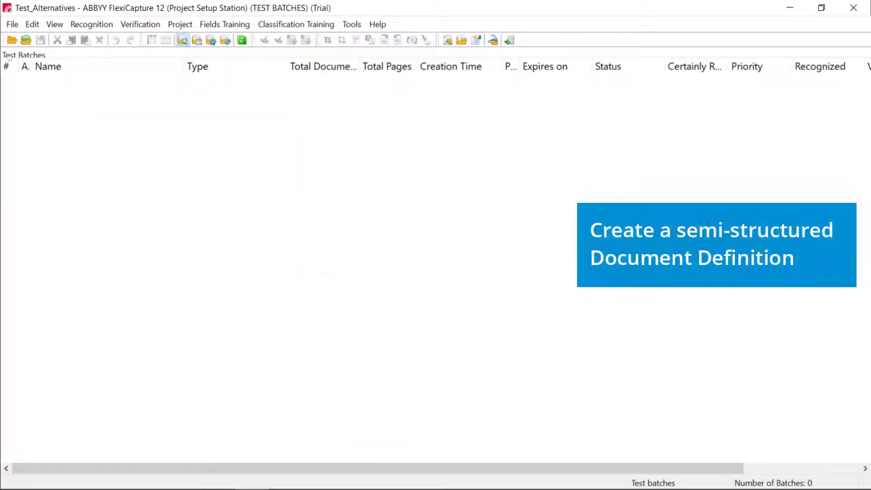
In the FlexiCapture Project Setup Station, start a new Document Definition for semi-structured or unstructured documents
click(184, 26)
click(197, 40)
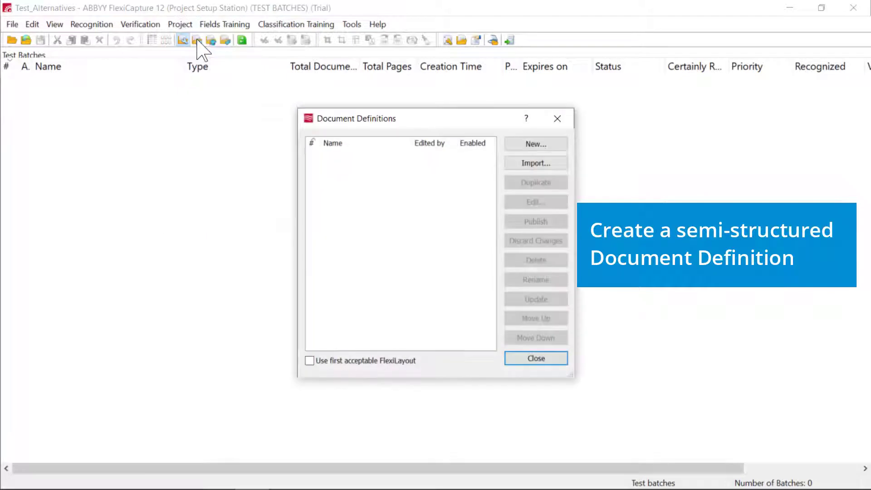
click(528, 144)
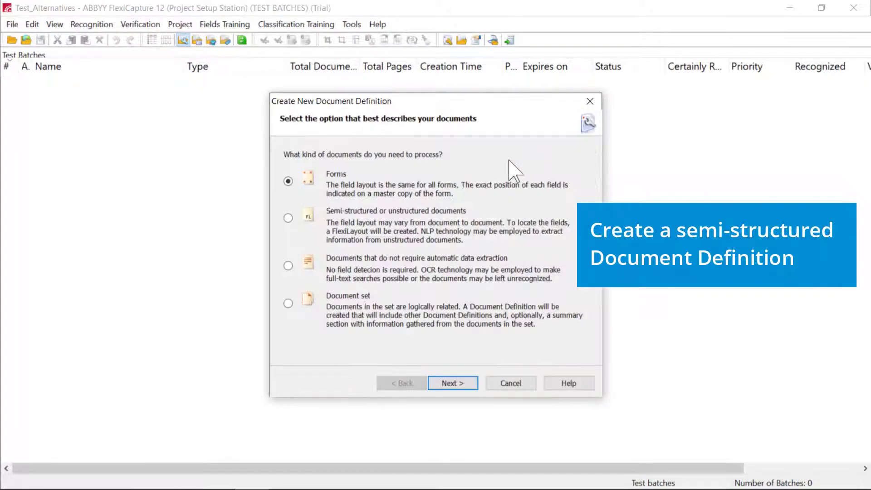
click(288, 218)
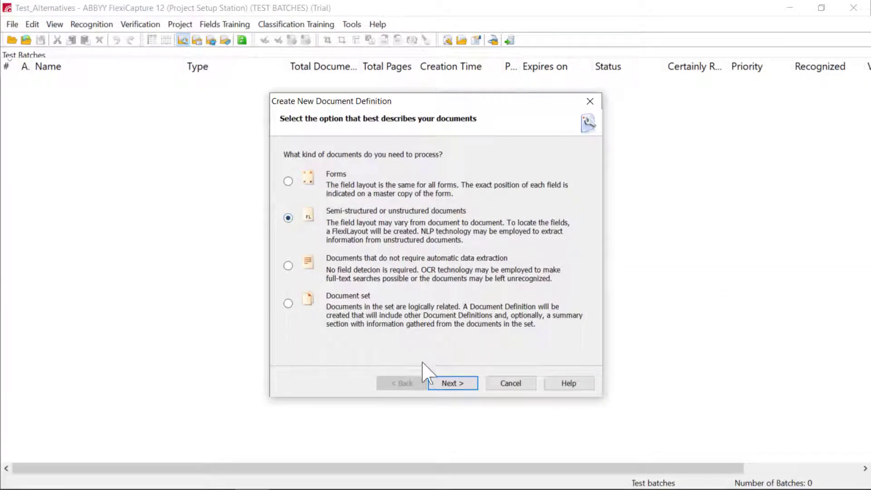
click(452, 383)
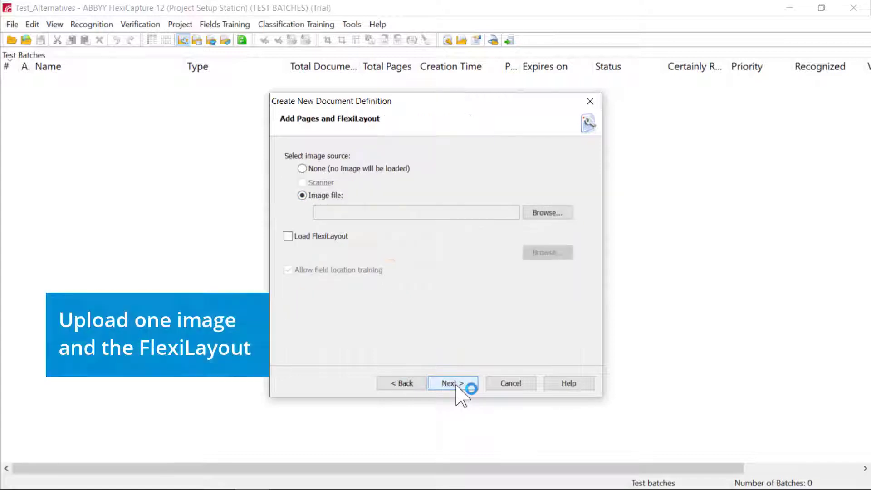
Load the first sample form image from the 16-Alternatives\Images folder as the new definition's image source
click(549, 215)
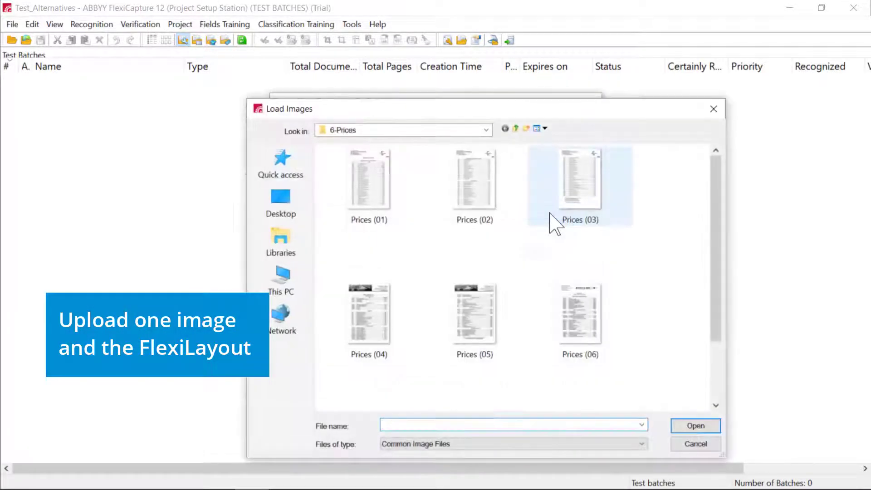
click(516, 129)
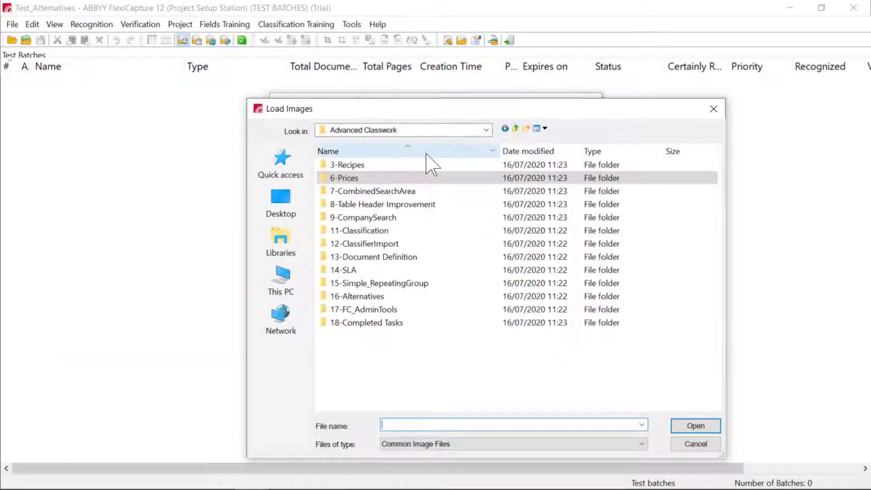
click(364, 297)
double_click(365, 297)
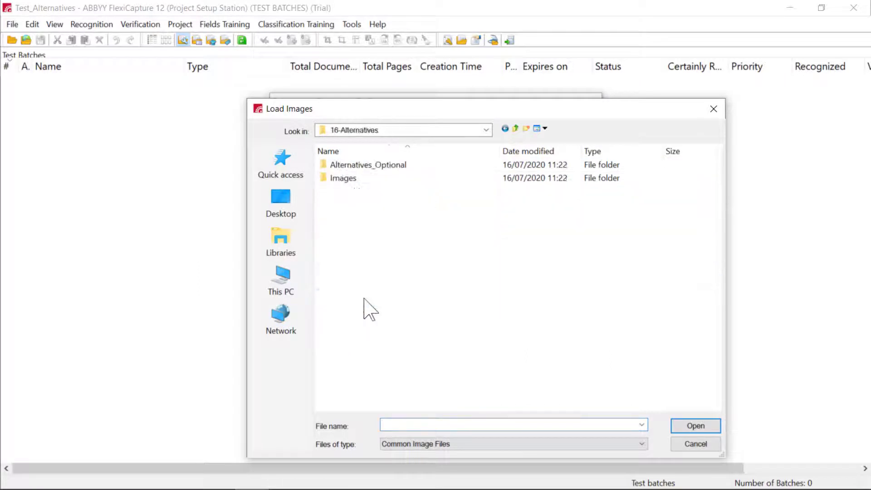
double_click(351, 177)
click(352, 191)
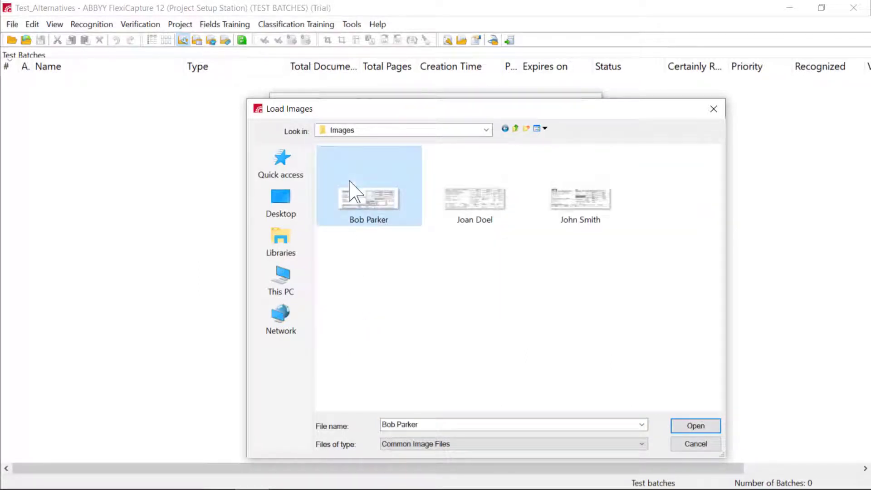
click(688, 427)
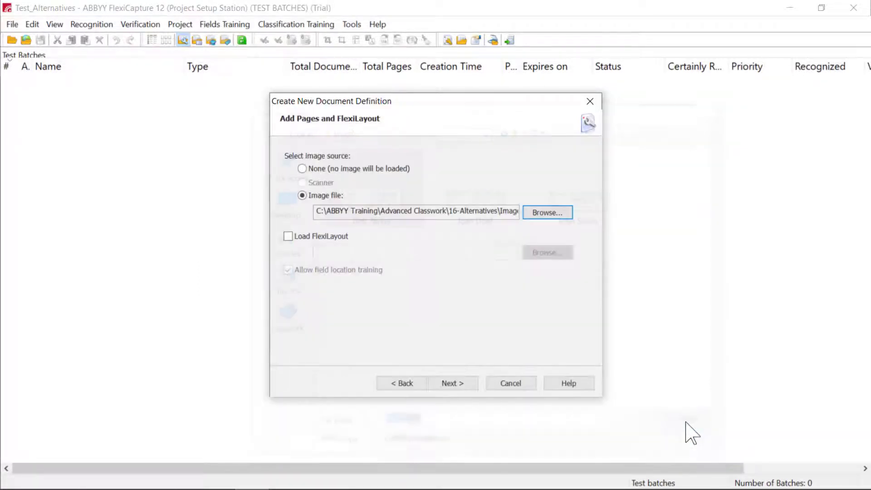
Enable loading a FlexiLayout, choose the Alternatives file from MyFLSProjects\Alternatives, and continue to the definition settings
click(288, 236)
click(547, 253)
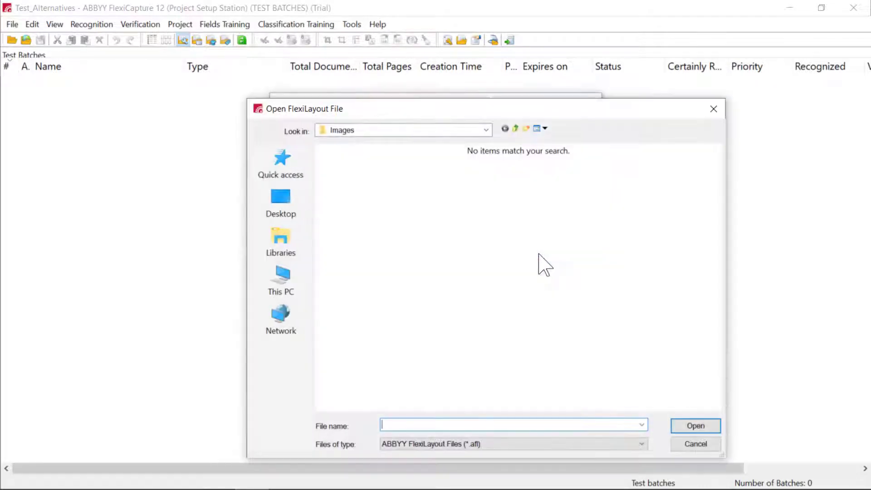
click(511, 131)
click(512, 131)
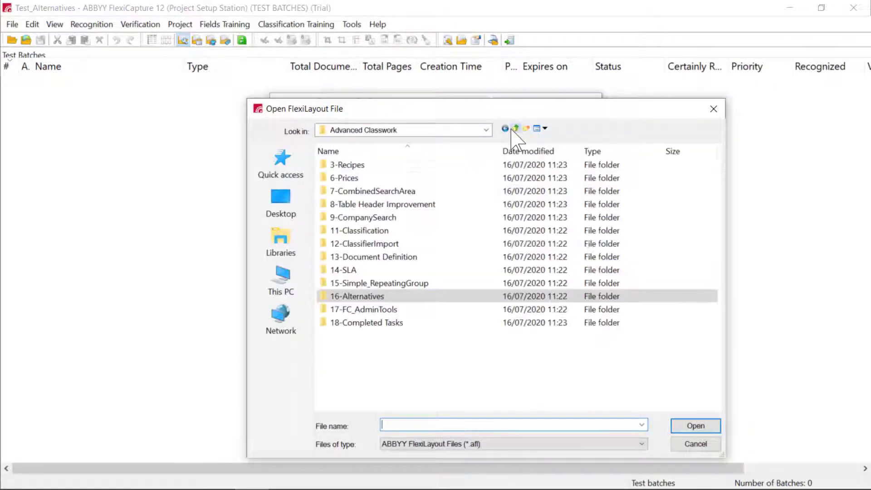
click(515, 129)
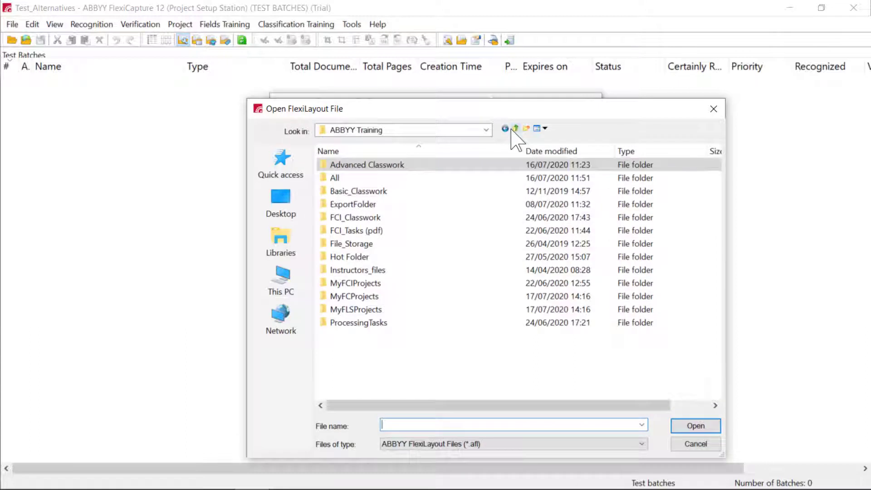
double_click(389, 310)
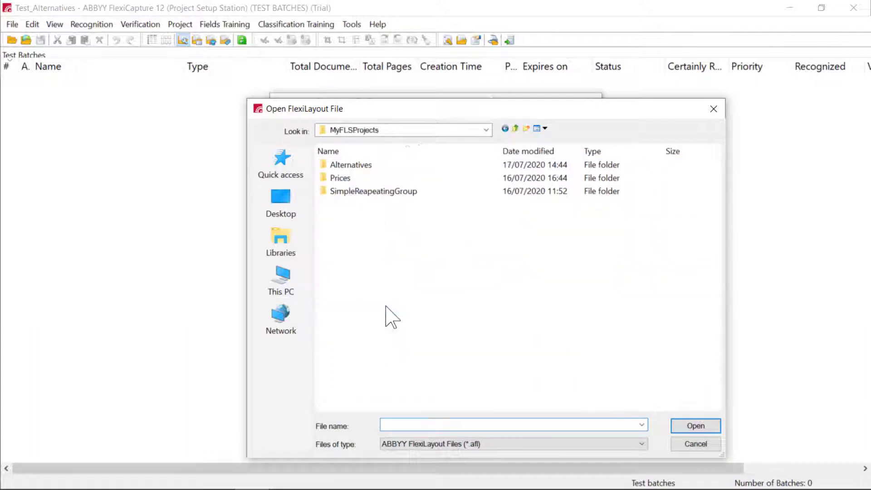
double_click(359, 166)
click(365, 190)
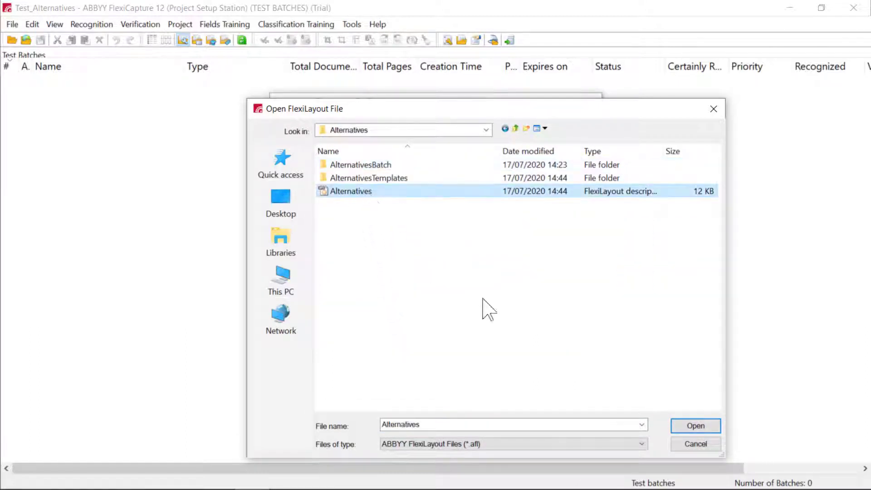
click(691, 427)
click(458, 384)
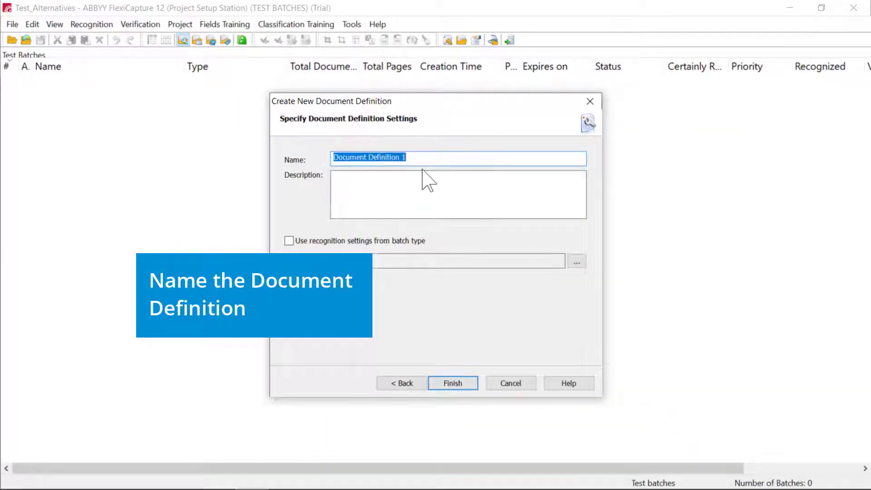
Finish the new Document Definition under the name Alternatives and test its field recognition on the loaded page
key(BackSpace)
text(Alternatives)
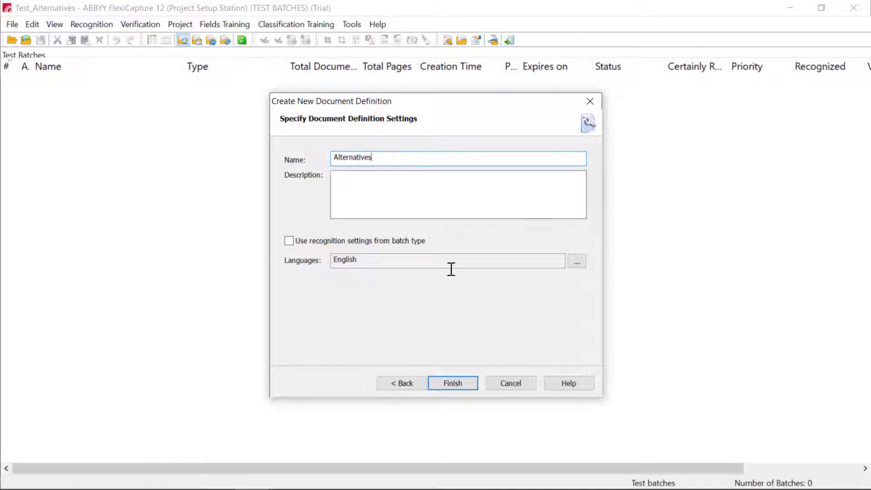
click(455, 384)
click(203, 24)
click(222, 39)
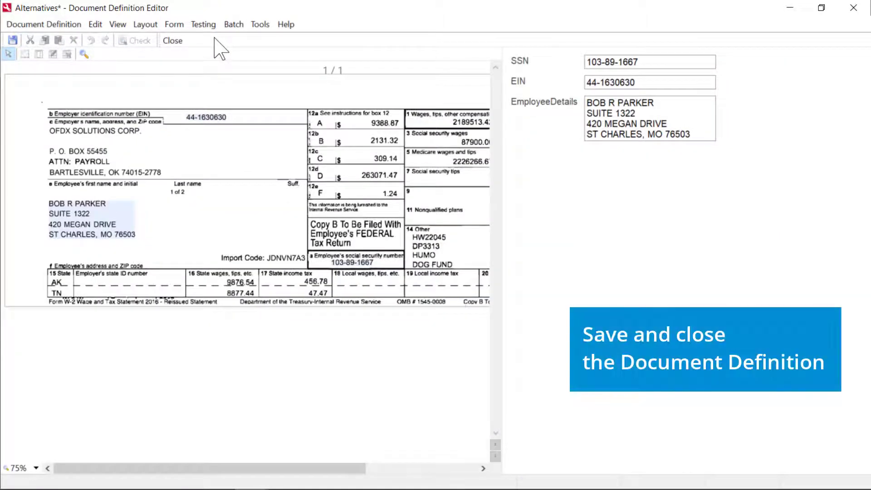
Save and close the Alternatives Document Definition and publish it
click(853, 7)
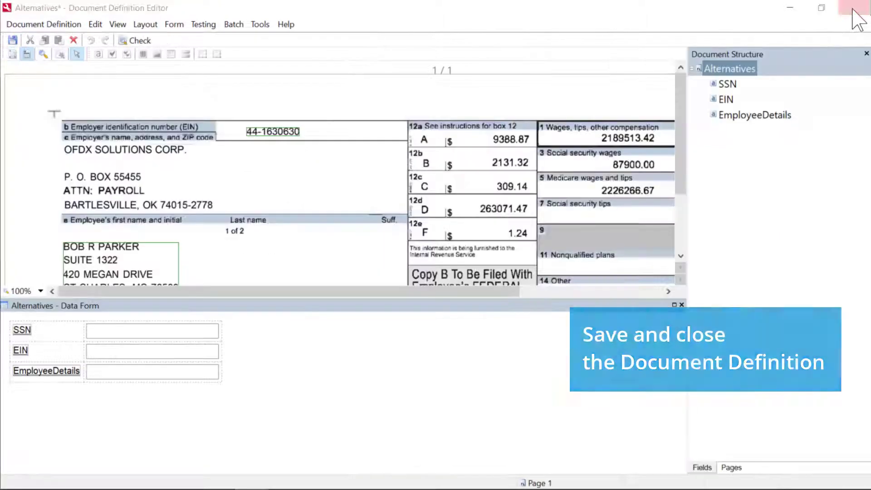
click(365, 284)
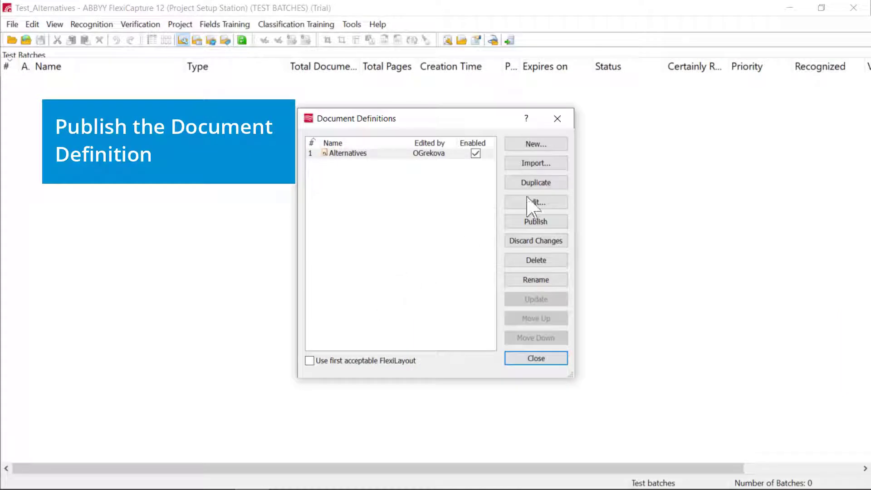
click(537, 220)
click(422, 285)
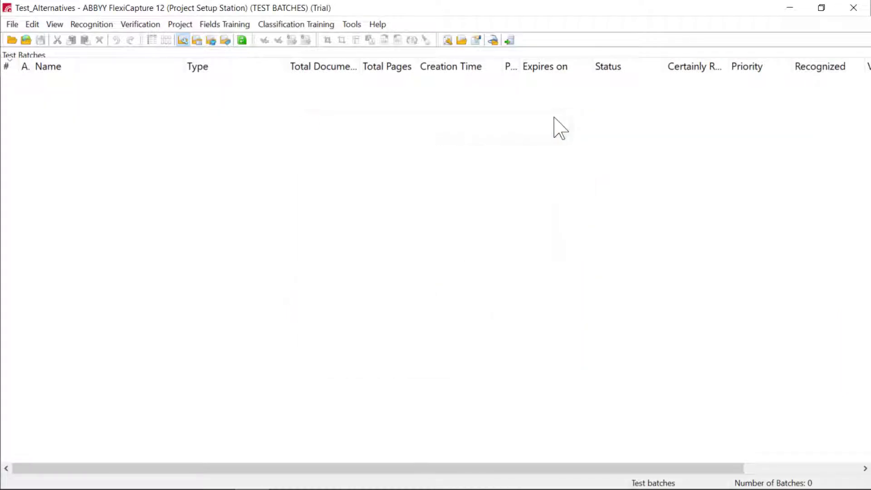
Switch to the working batches and create a new batch there
click(54, 24)
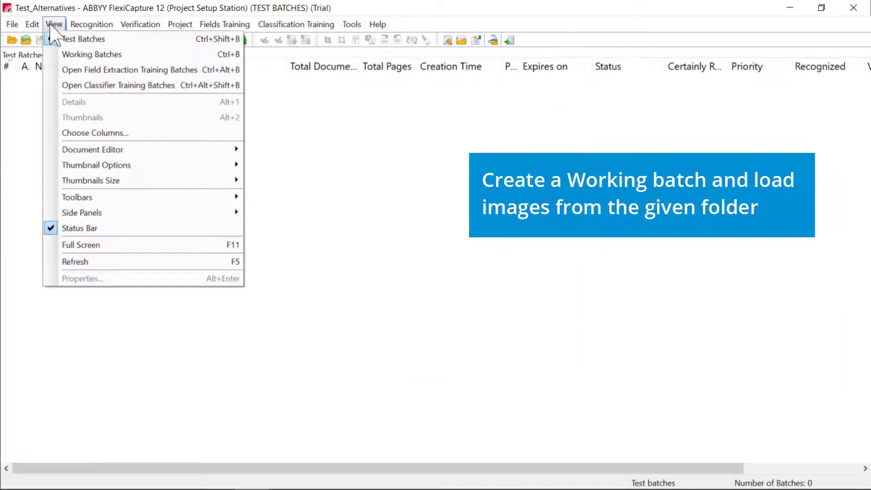
click(68, 53)
right_click(64, 86)
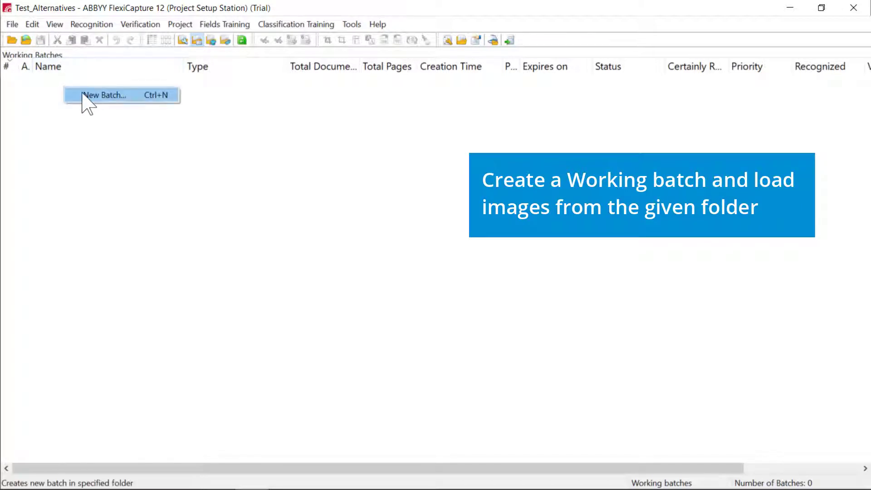
click(84, 103)
Load the first and third sample form images from the Images folder into the new working batch
right_click(67, 83)
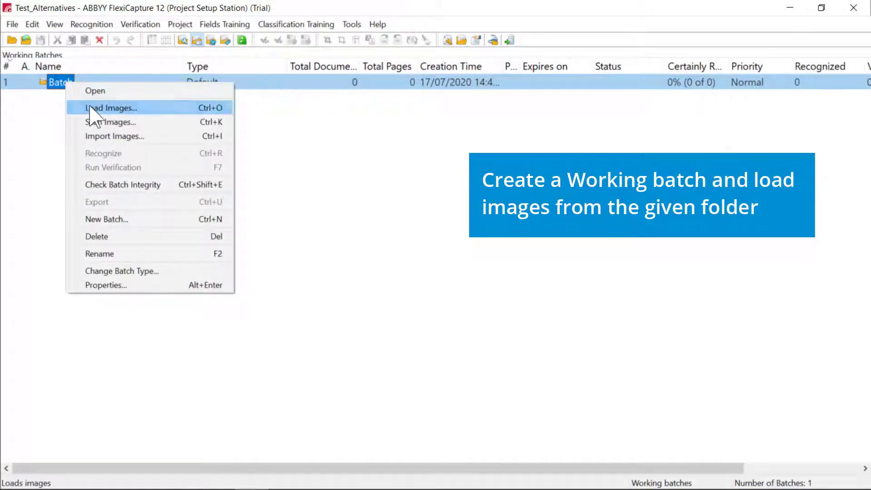
click(89, 107)
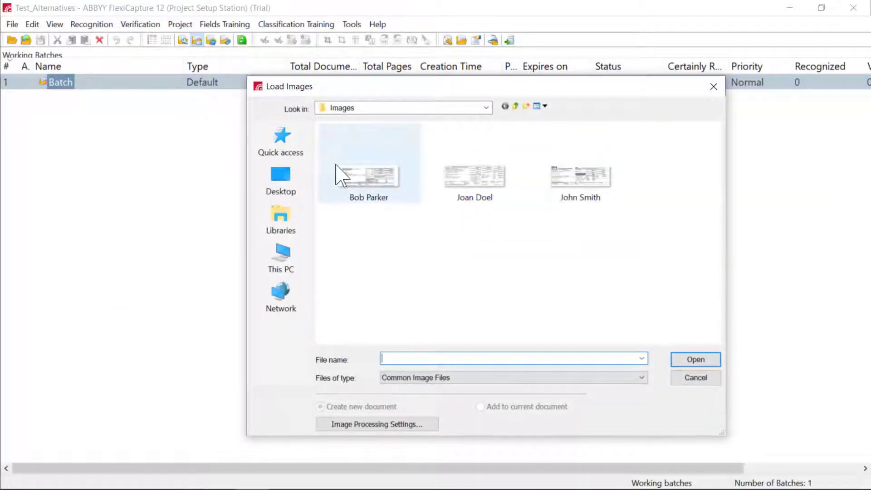
click(360, 175)
ctrl+click(585, 200)
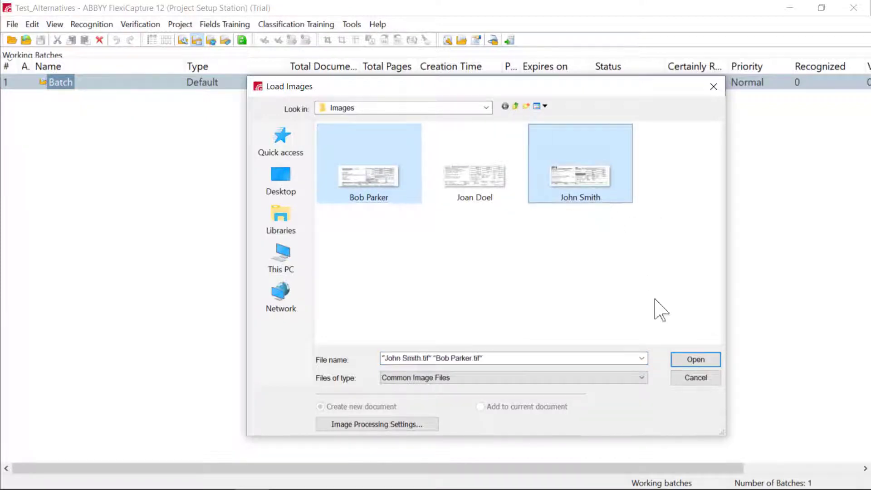
click(694, 359)
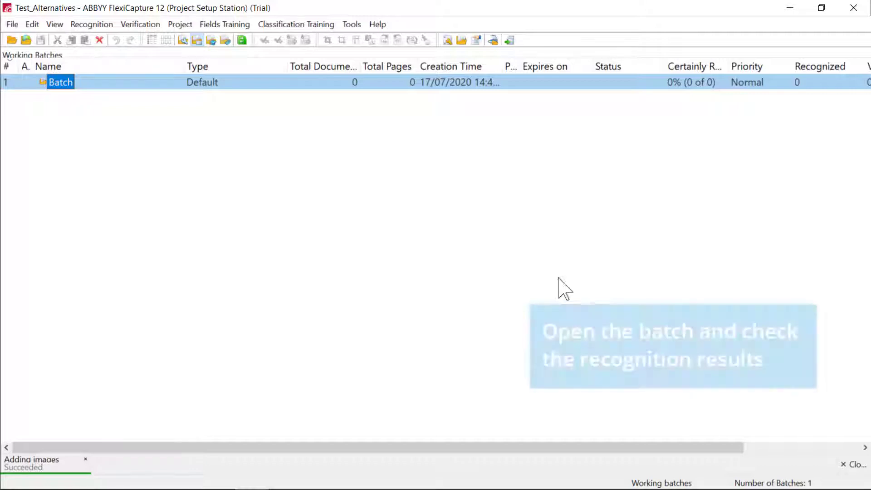
Open the working batch and check the recognized SSN, EIN and EmployeeDetails fields of both Alternatives documents
double_click(67, 83)
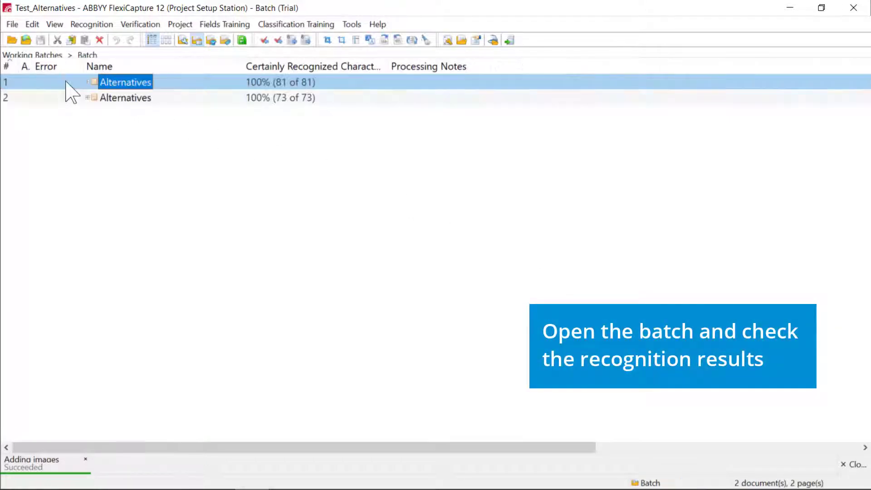
double_click(131, 83)
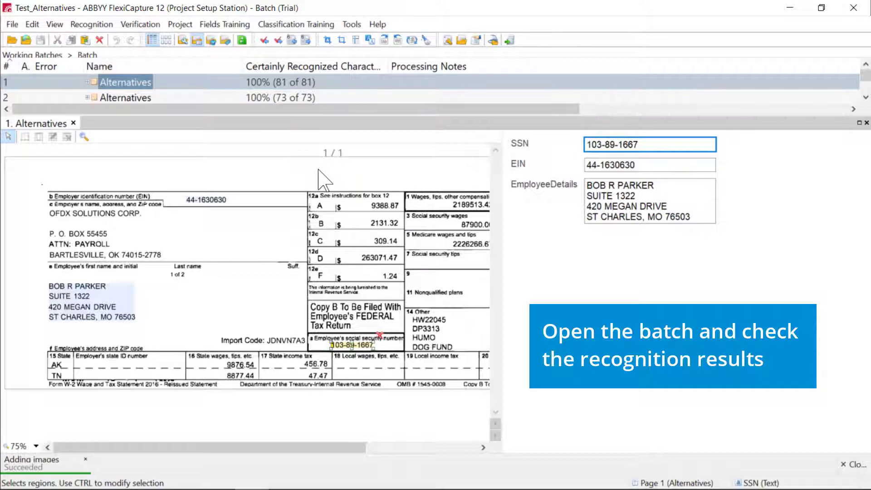
double_click(138, 98)
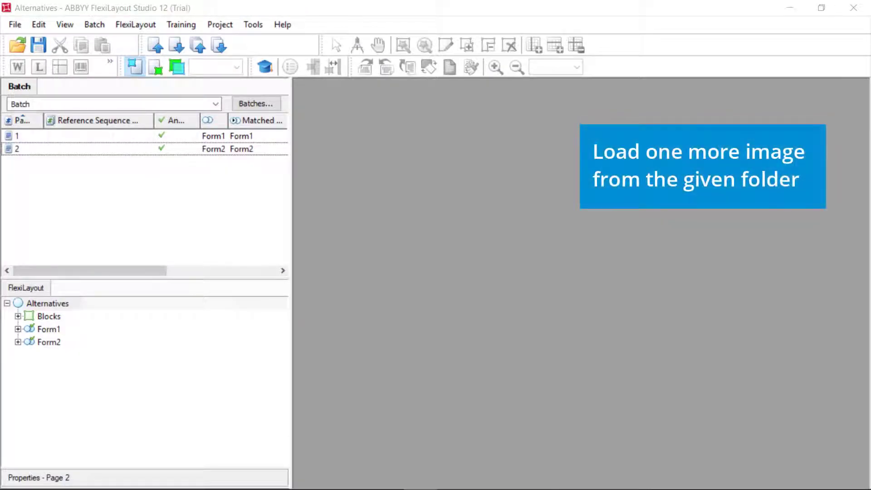
In FlexiLayout Studio, add the second sample form image from the Images folder to the batch and open it for viewing
right_click(75, 178)
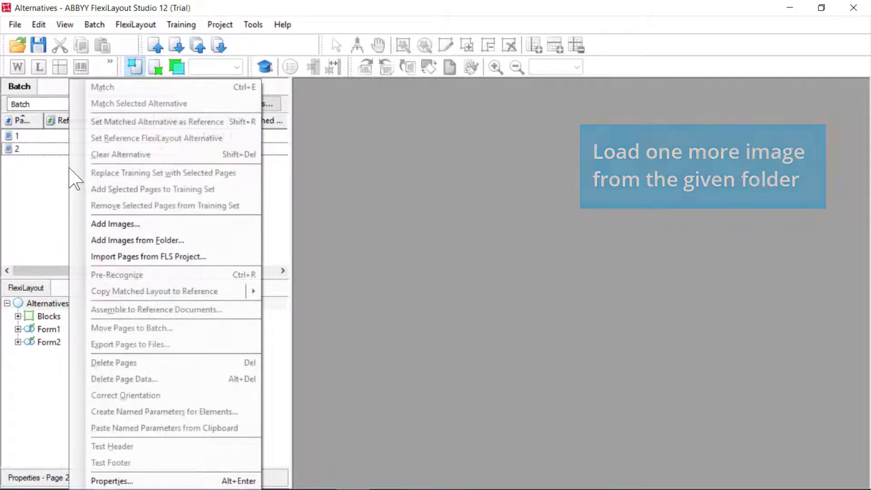
click(114, 224)
click(399, 184)
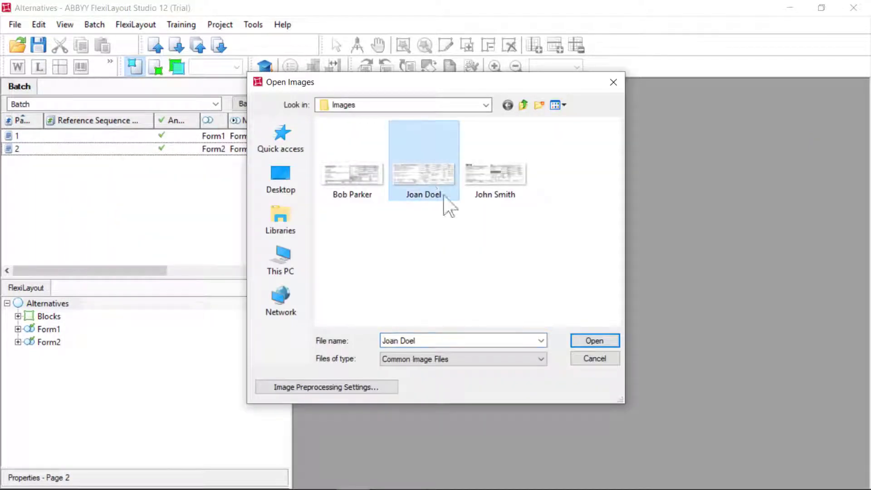
click(592, 342)
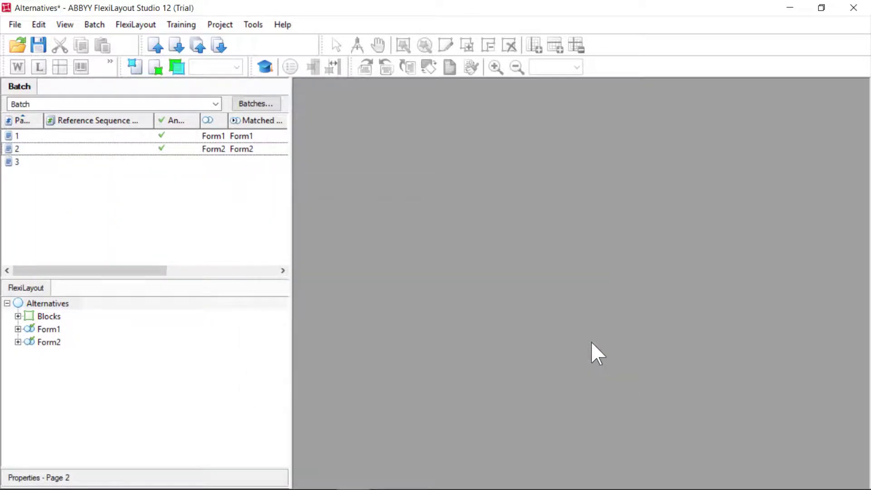
double_click(62, 163)
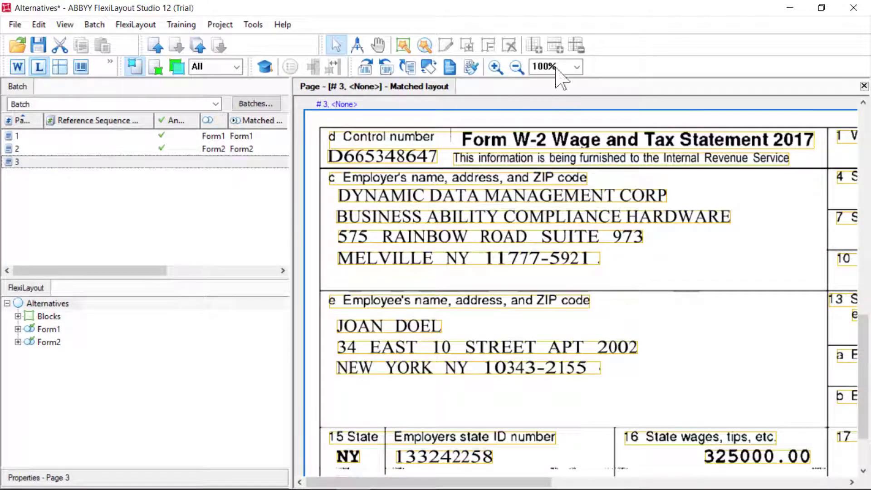
click(577, 68)
click(548, 123)
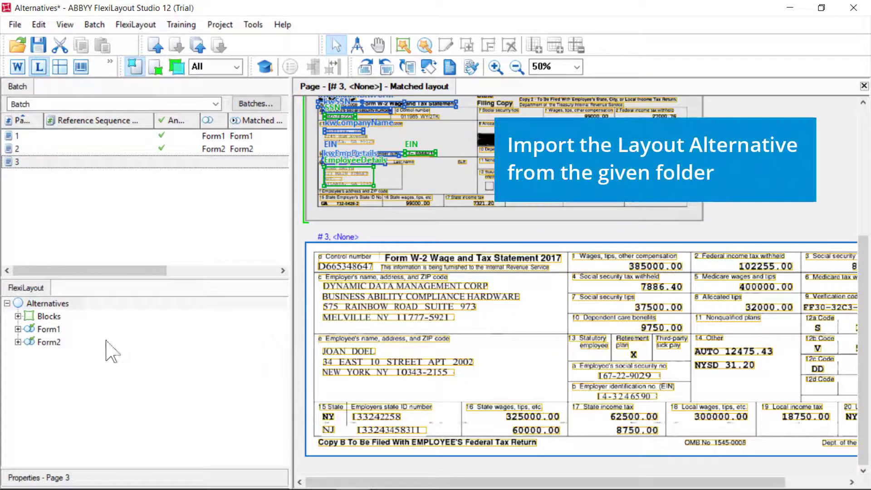
Import the FlexiLayout alternative from the Alternatives_Optional project in the 16-Alternatives folder into the Alternatives FlexiLayout
right_click(43, 305)
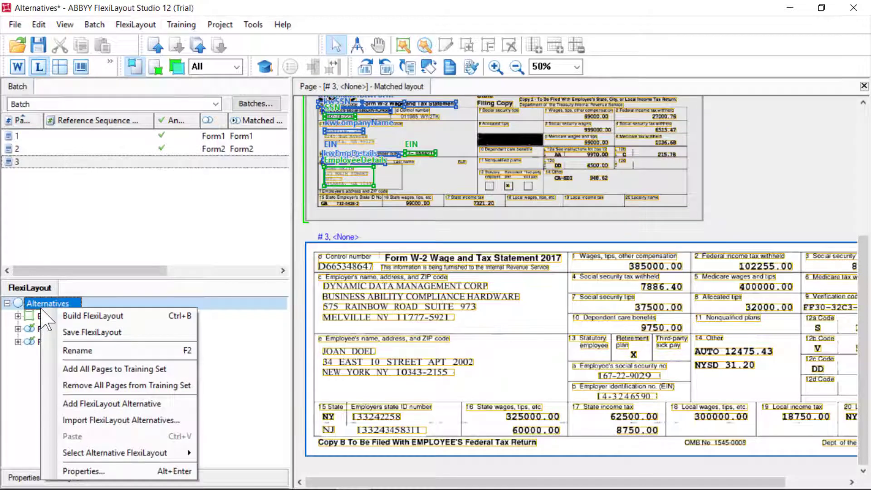
click(121, 420)
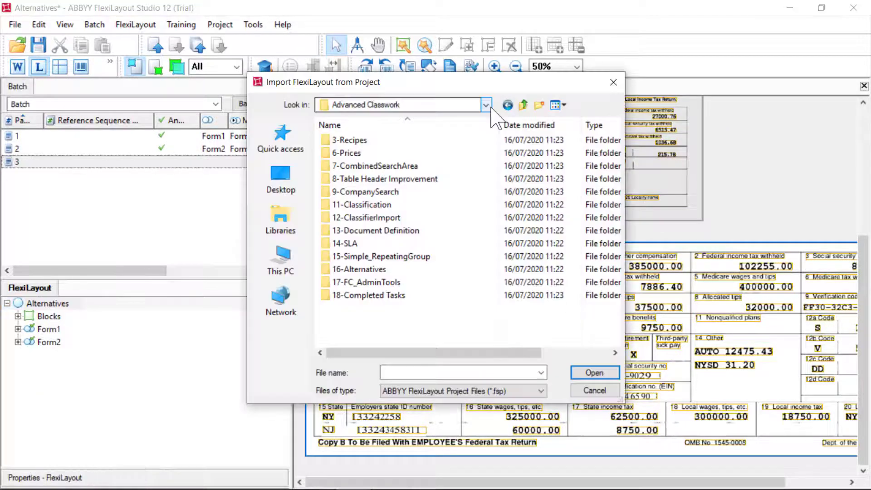
double_click(386, 269)
double_click(411, 142)
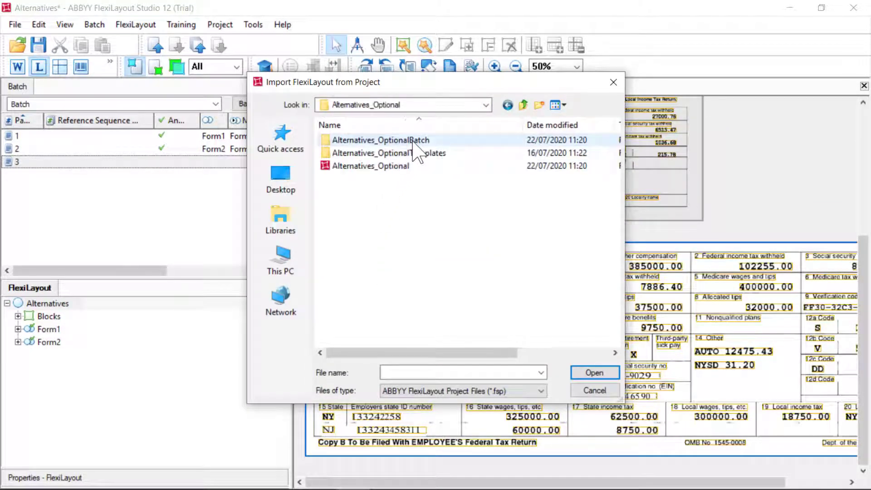
click(410, 166)
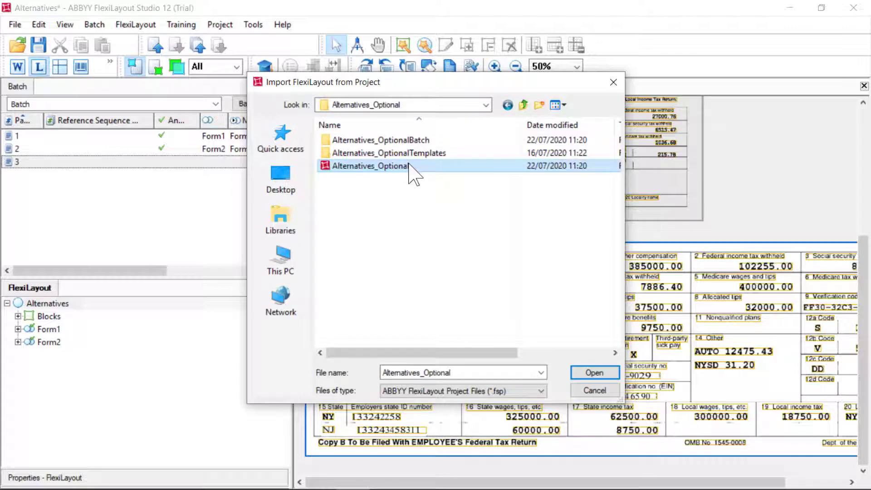
click(597, 375)
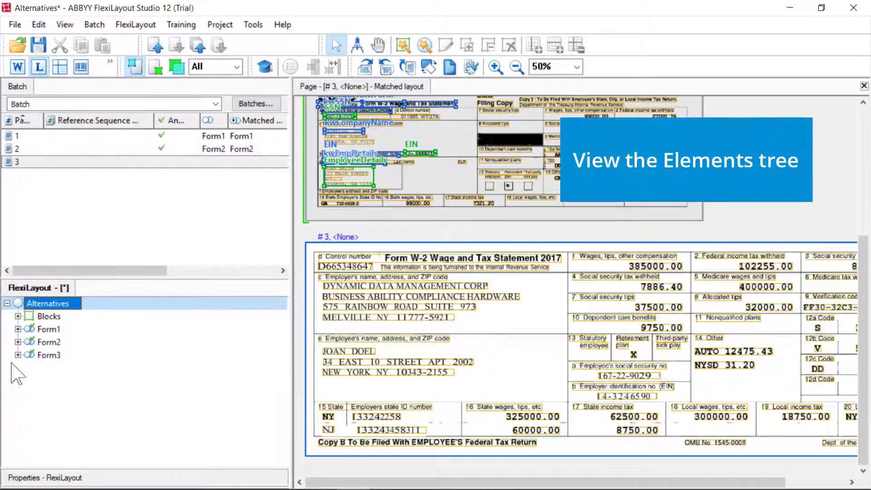
Examine the Form3 element tree, including kwForm, SSNDetails, EIN and EmpDetails
click(18, 355)
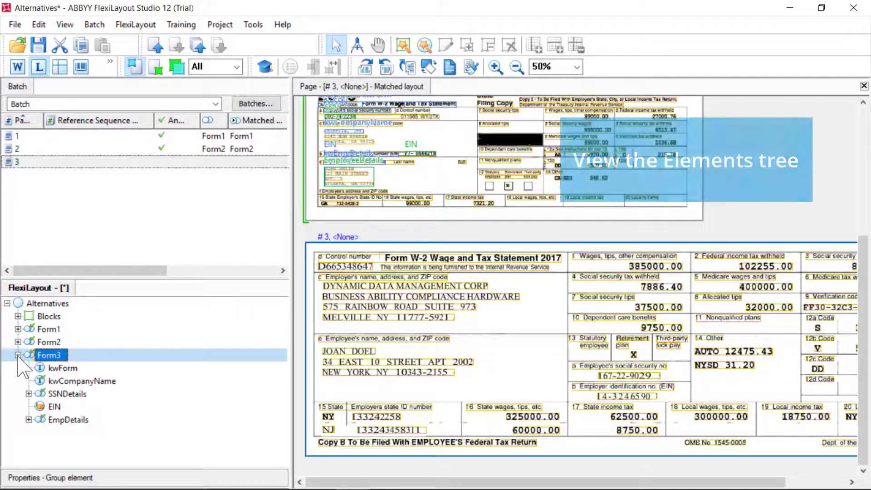
click(59, 368)
click(60, 394)
click(57, 407)
click(59, 420)
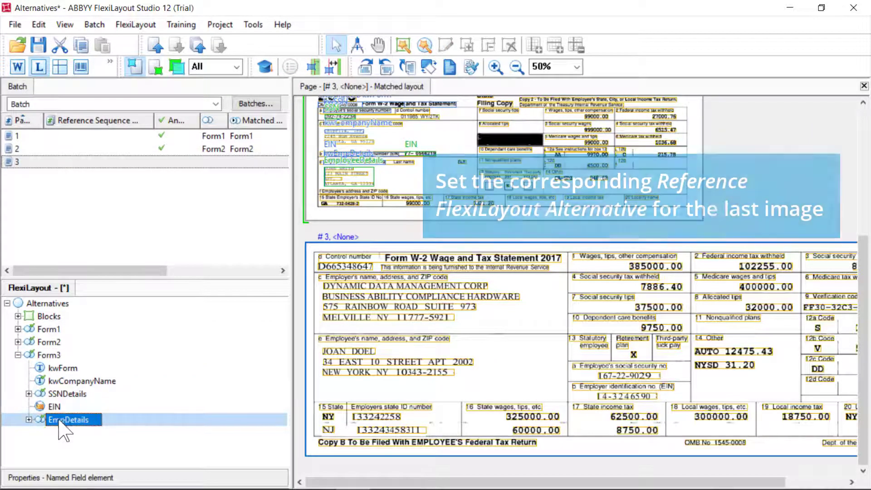
Set Form3 as the reference FlexiLayout alternative for page 3 and match the page
right_click(24, 163)
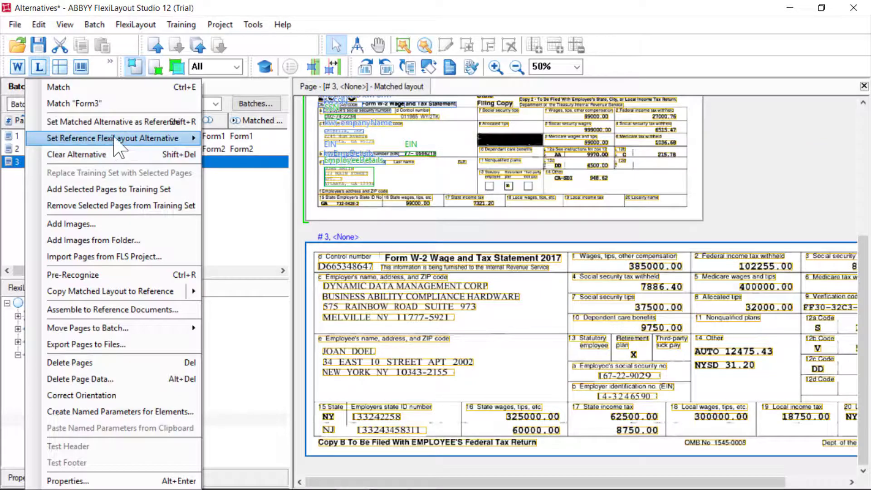
mouse_move(116, 138)
click(268, 190)
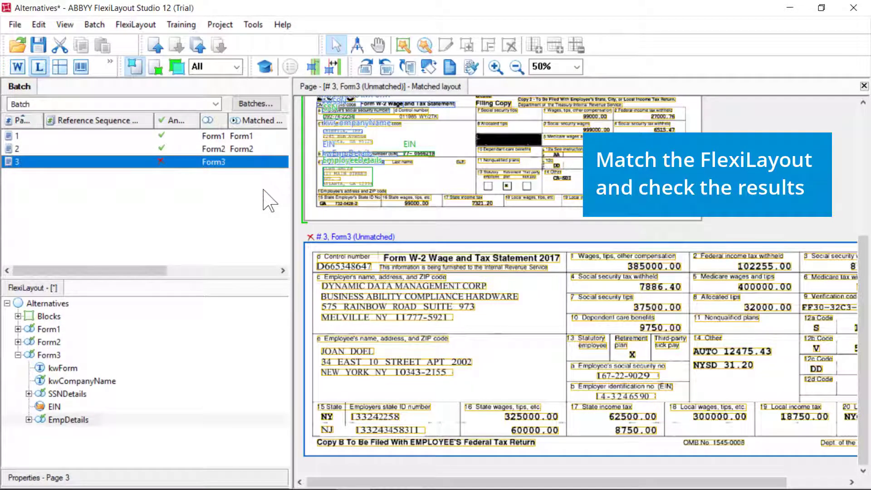
right_click(26, 162)
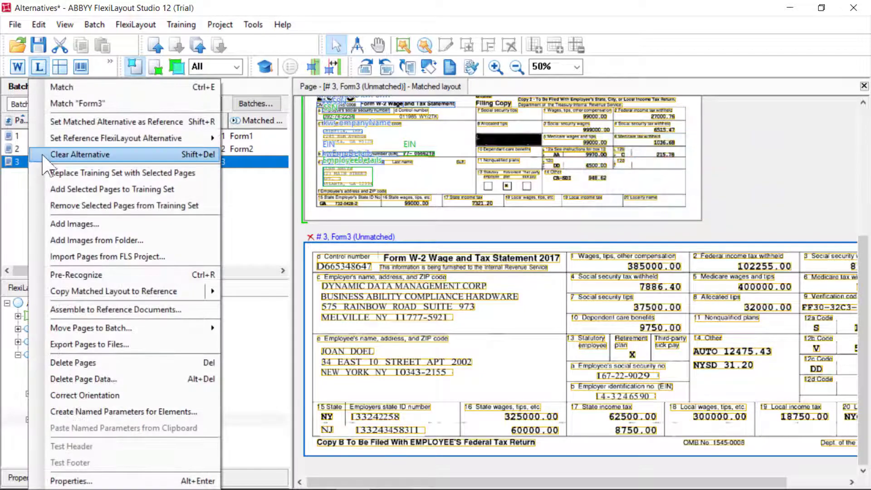
click(101, 122)
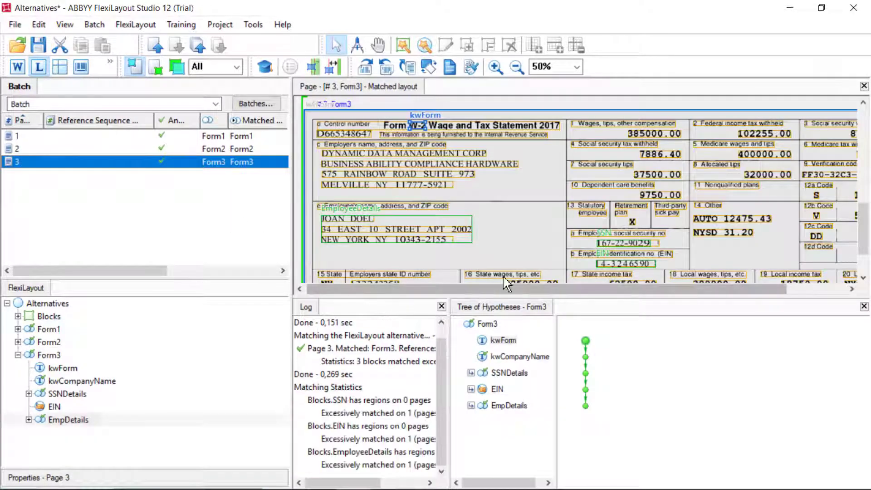
Check the Form3 hypotheses for kwCompanyName, SSNDetails, EIN and EmpDetails on page 3
click(519, 357)
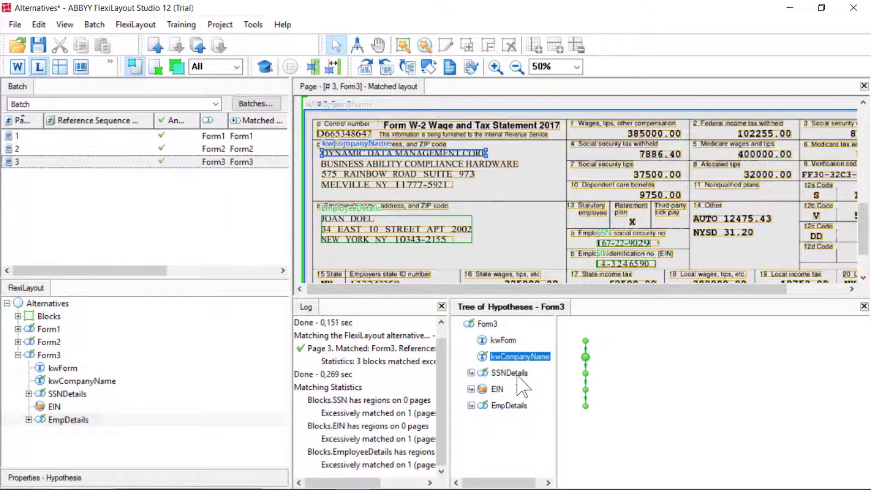
click(509, 373)
click(497, 390)
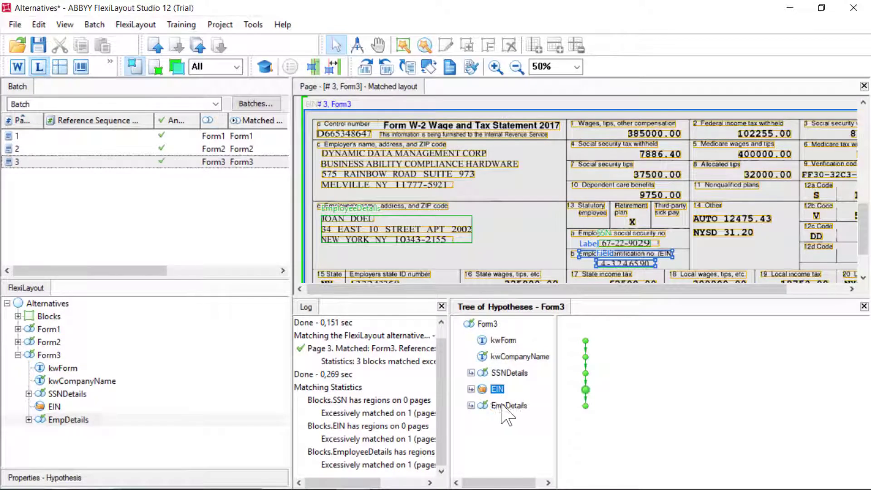
click(502, 405)
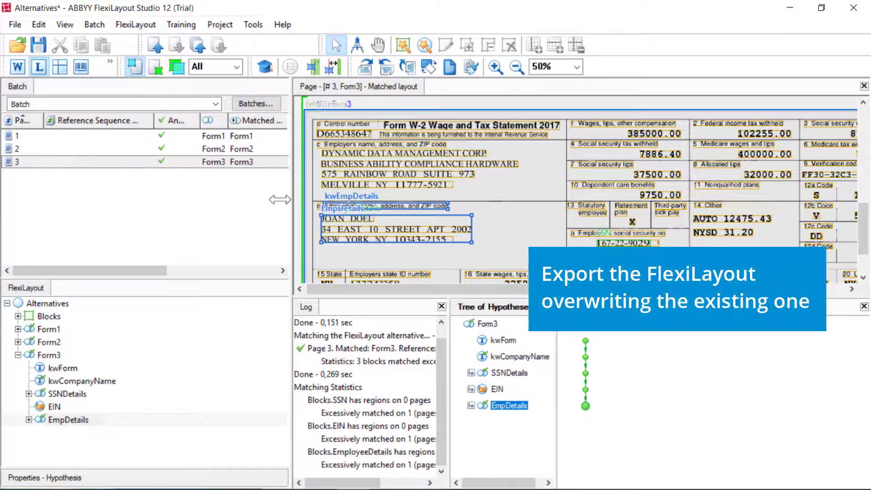
Export the FlexiLayout as Alternatives, overwriting the existing .afl file and creating no backup version
click(15, 24)
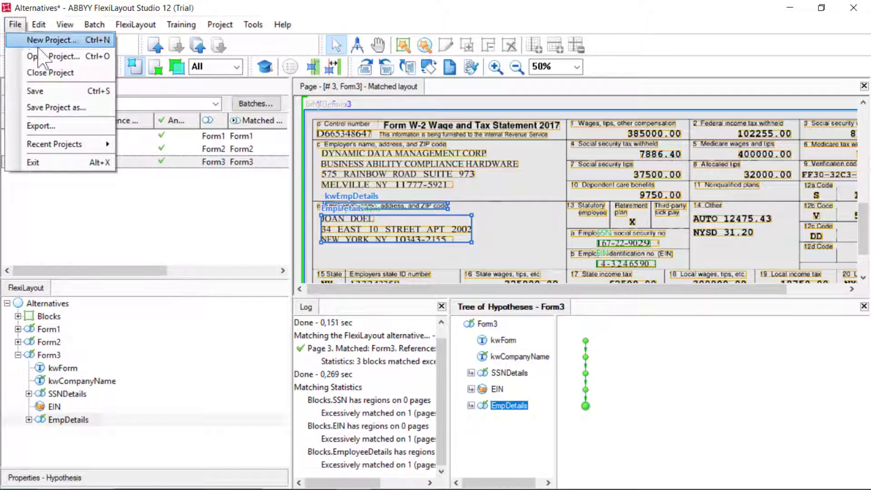
click(40, 126)
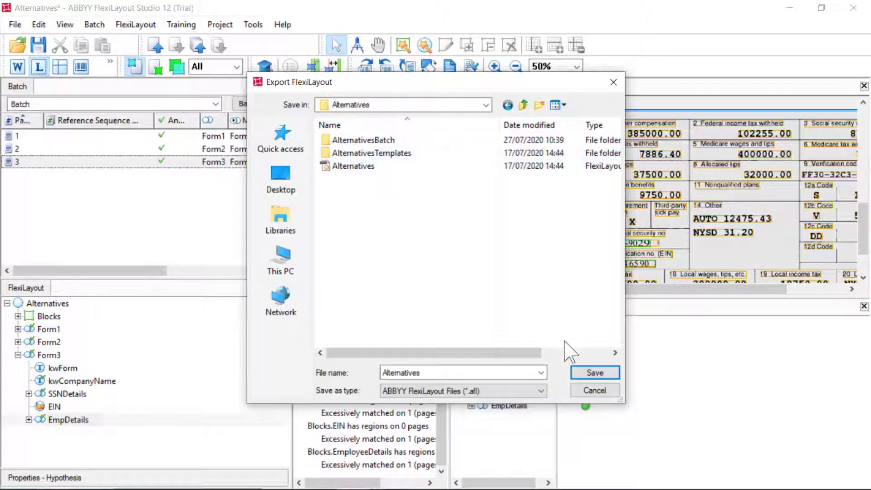
click(594, 373)
click(402, 283)
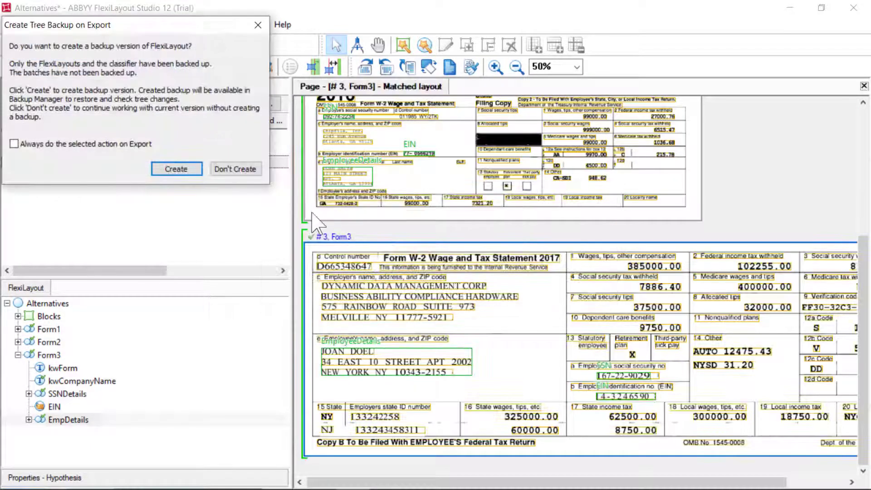
click(234, 168)
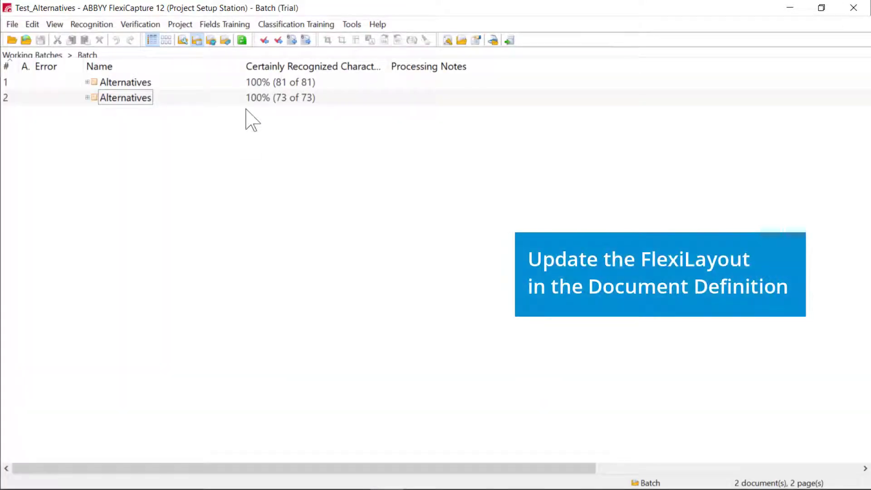
Update the FlexiLayout of the Alternatives section in the Alternatives Document Definition from its description file
click(185, 28)
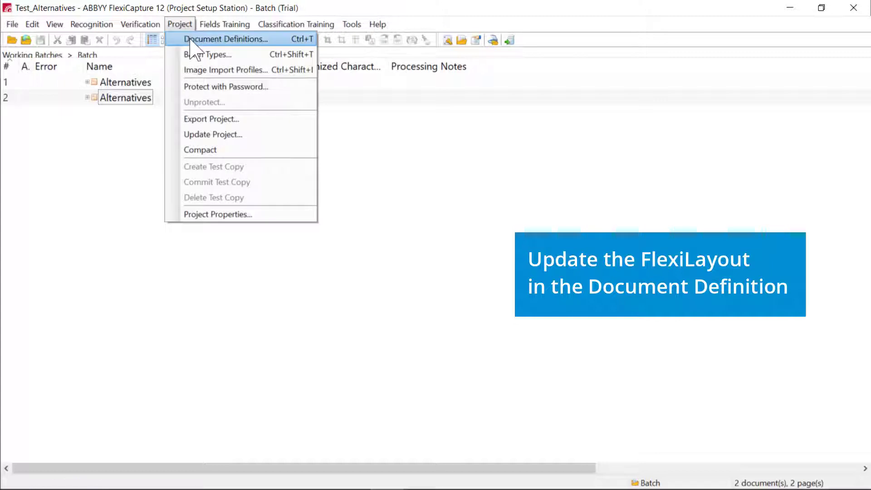
click(190, 37)
click(537, 202)
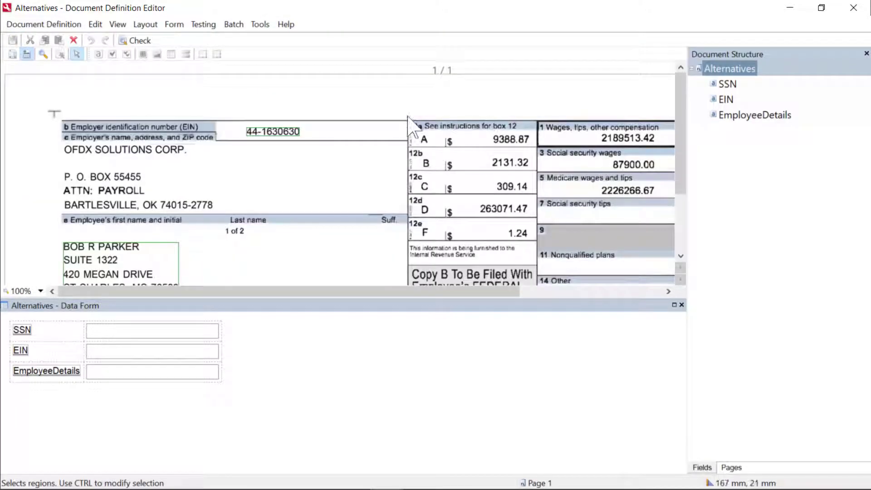
click(259, 25)
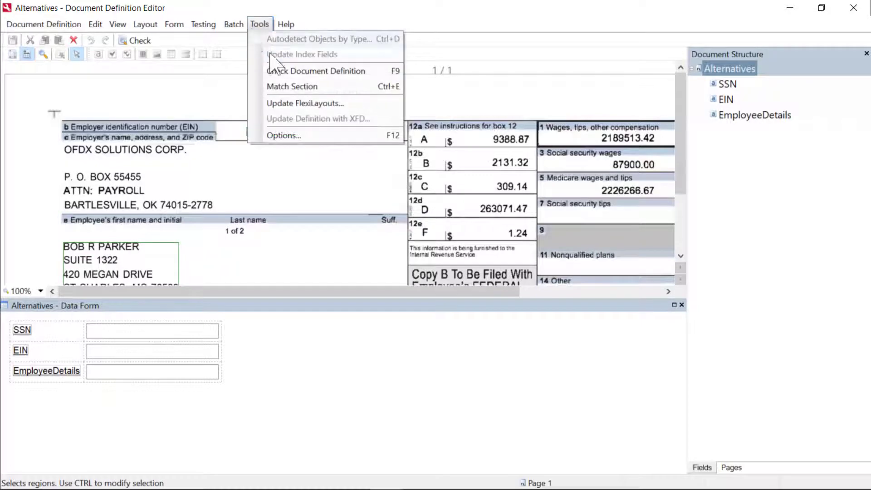
click(300, 103)
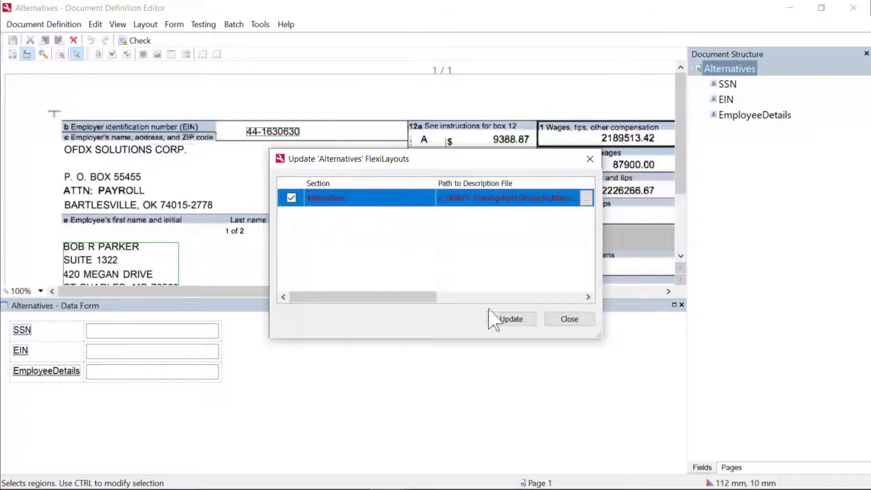
click(513, 319)
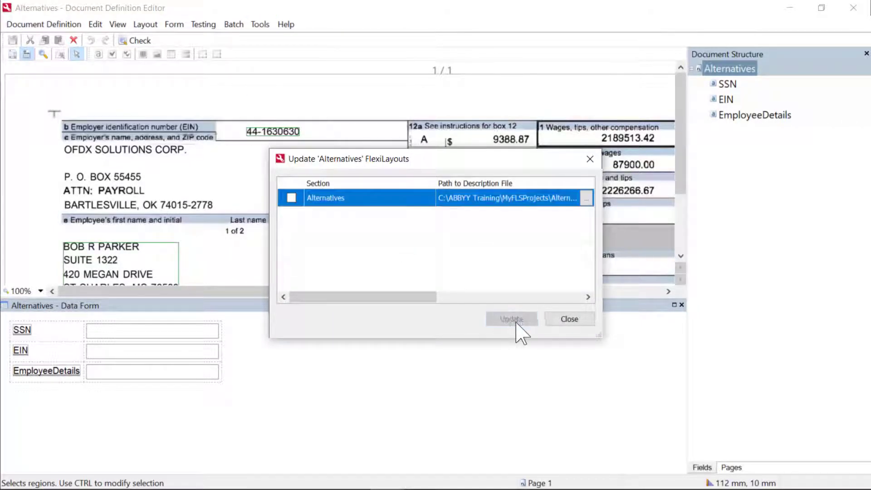
click(572, 321)
Save and close the Alternatives Document Definition and publish it
click(853, 8)
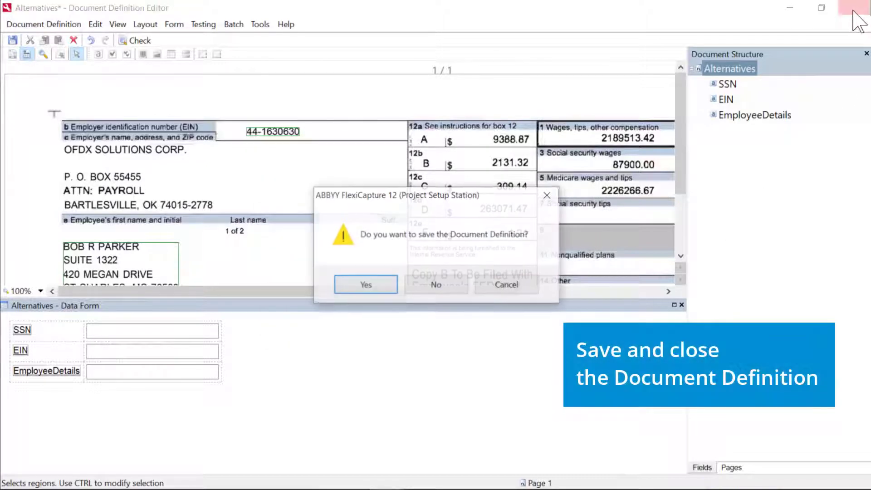
click(393, 286)
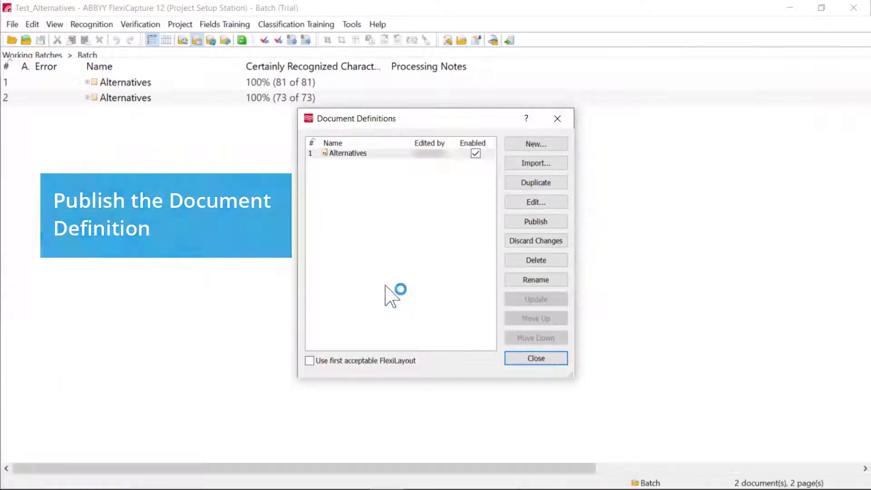
click(524, 222)
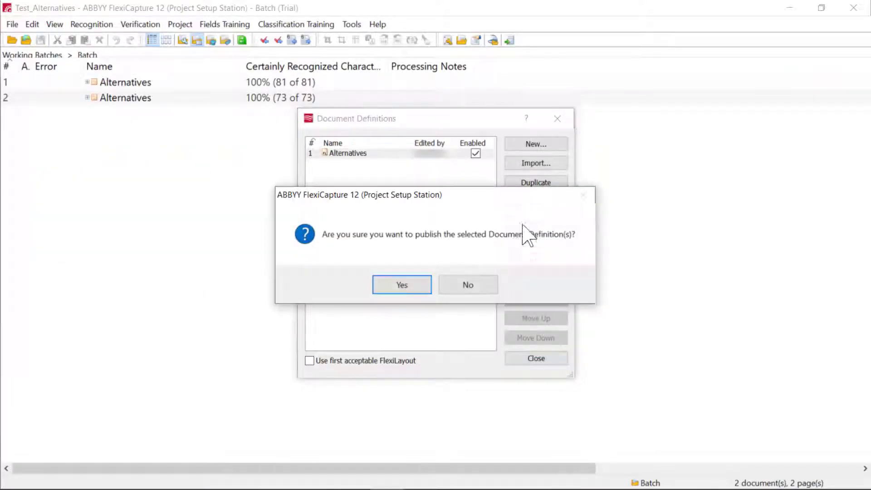
click(400, 286)
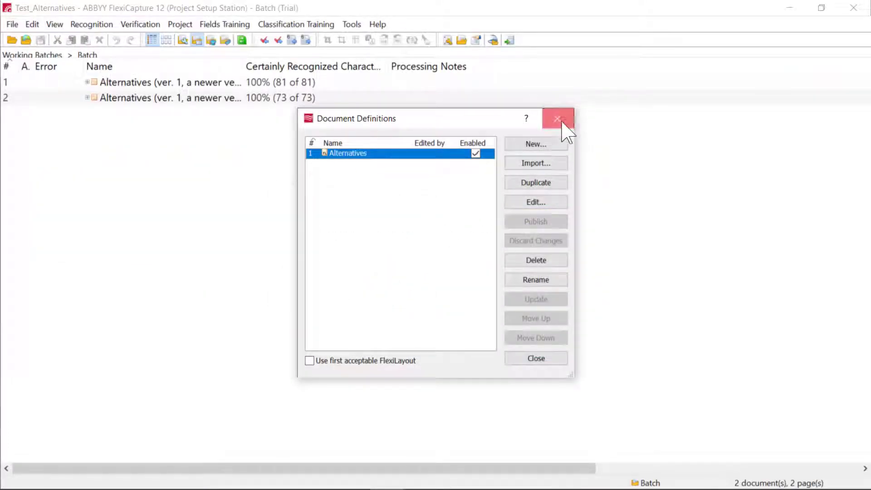
click(557, 119)
Create a new working batch in the list of working batches
click(42, 55)
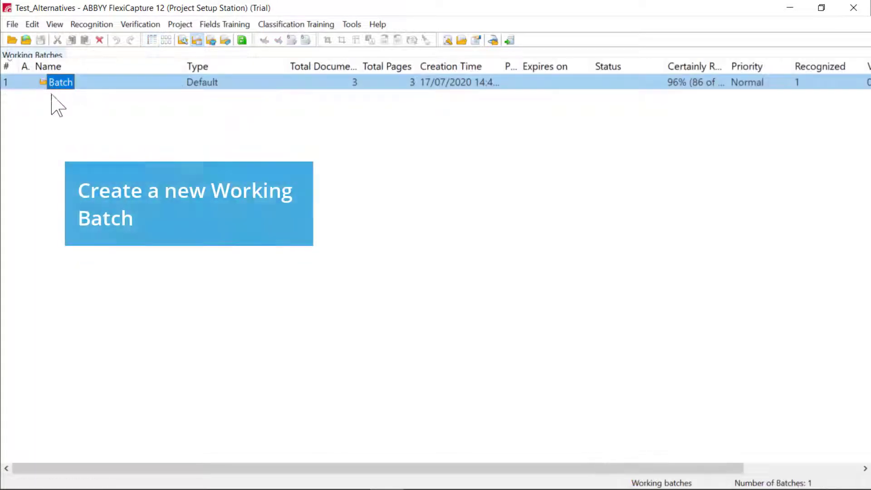
right_click(66, 103)
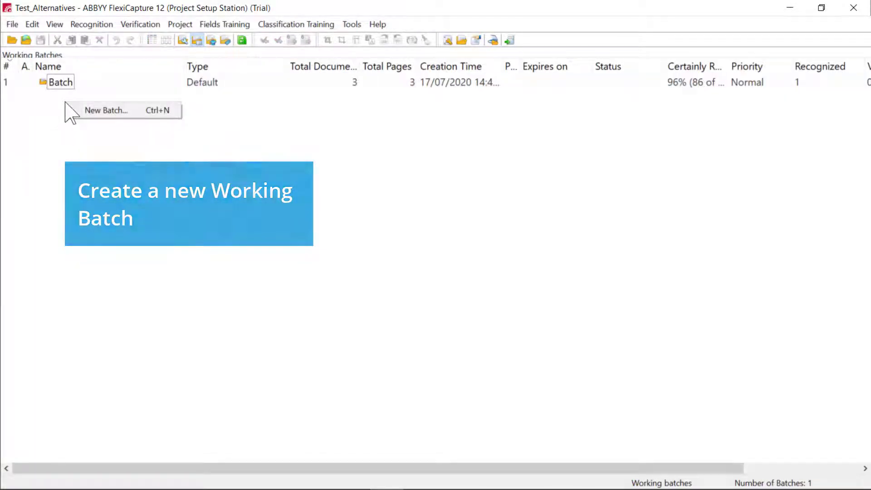
click(87, 112)
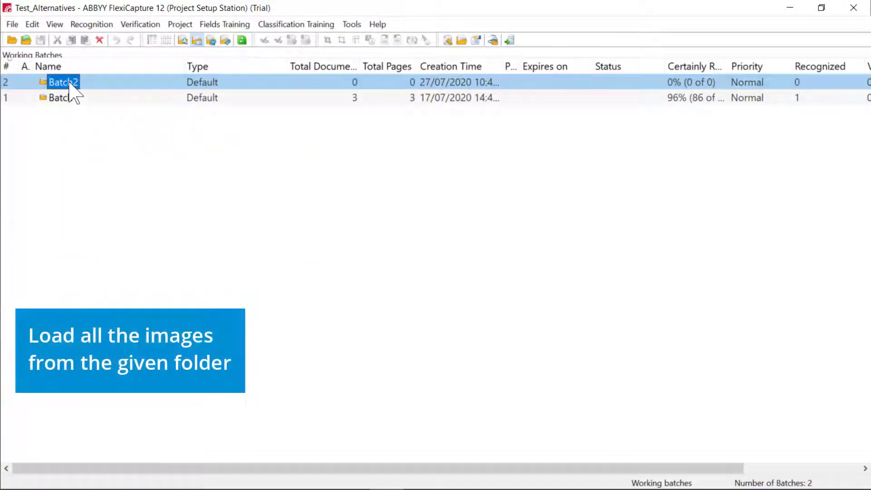
Load all three images from the Images folder into Batch2
double_click(69, 83)
right_click(94, 89)
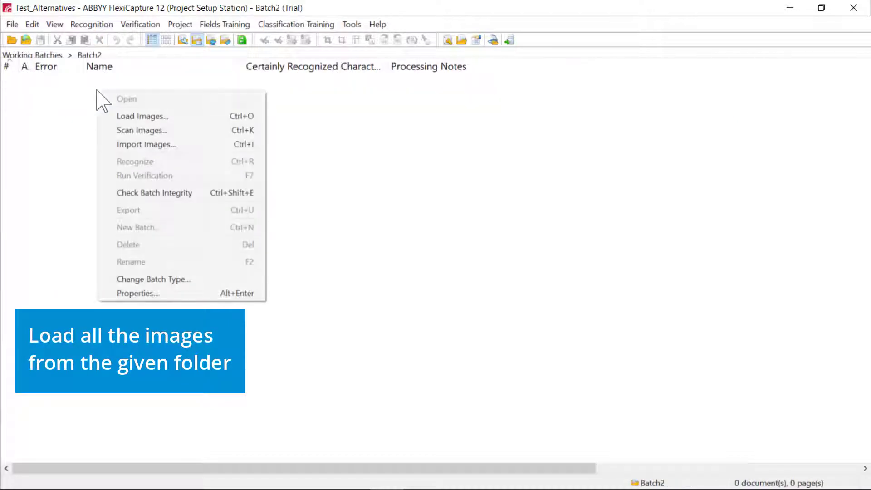
click(128, 117)
click(360, 183)
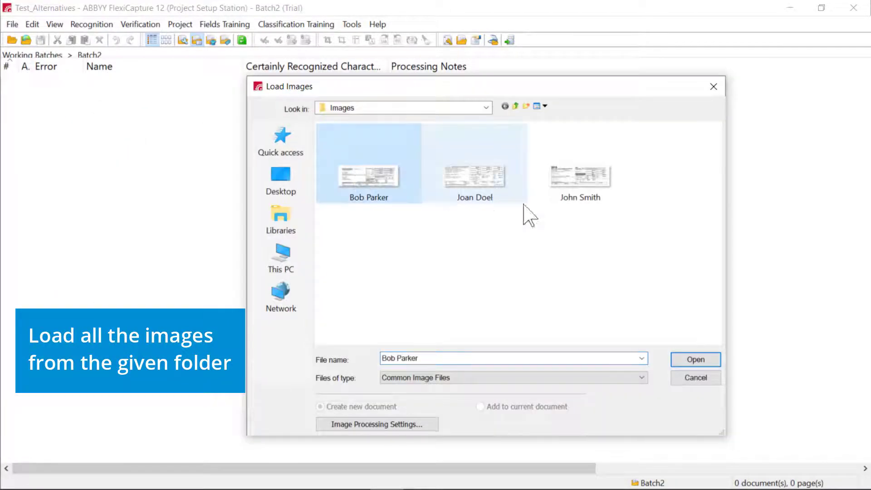
shift+click(592, 186)
click(695, 359)
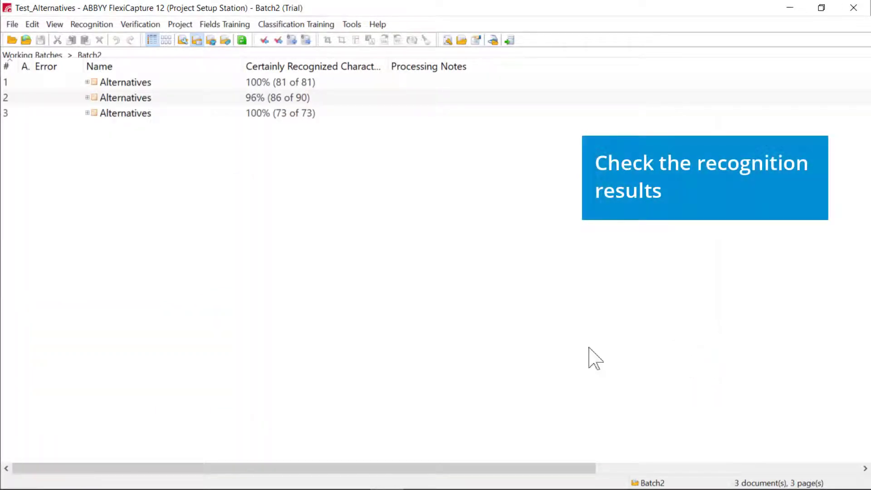
Check the recognized SSN, EIN and EmployeeDetails fields against the page image in each of the three Batch2 documents
double_click(136, 84)
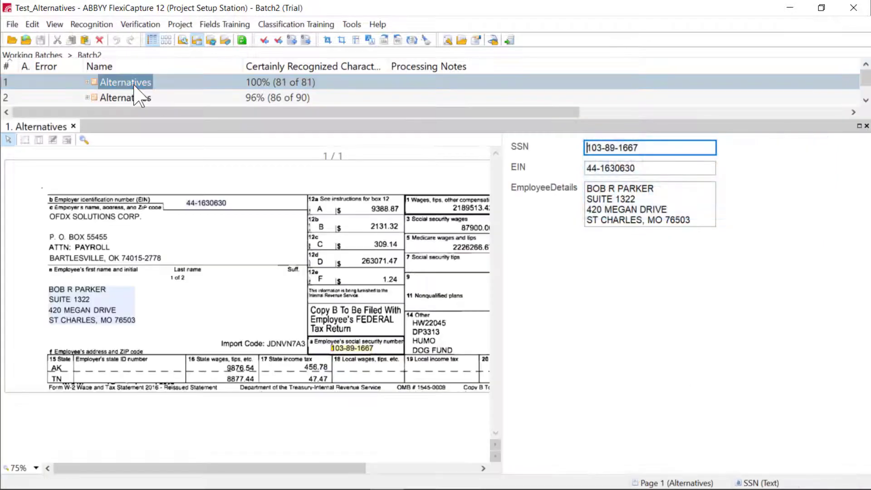
click(636, 209)
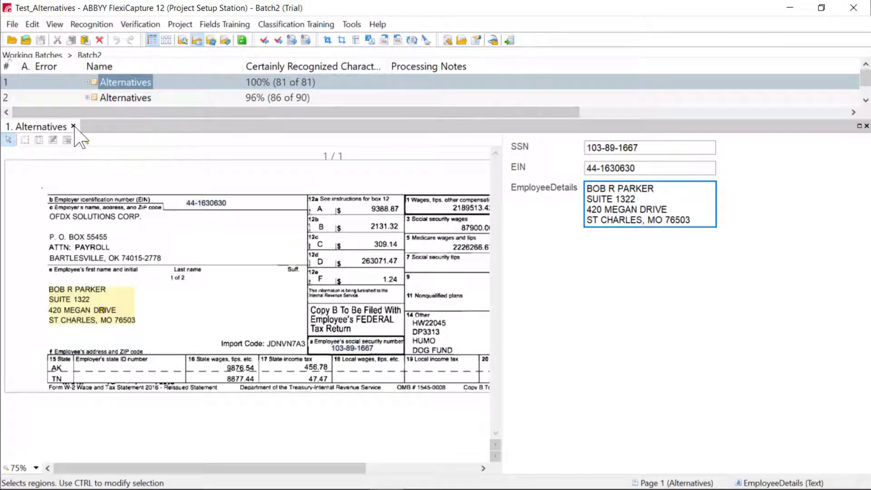
click(73, 126)
double_click(144, 98)
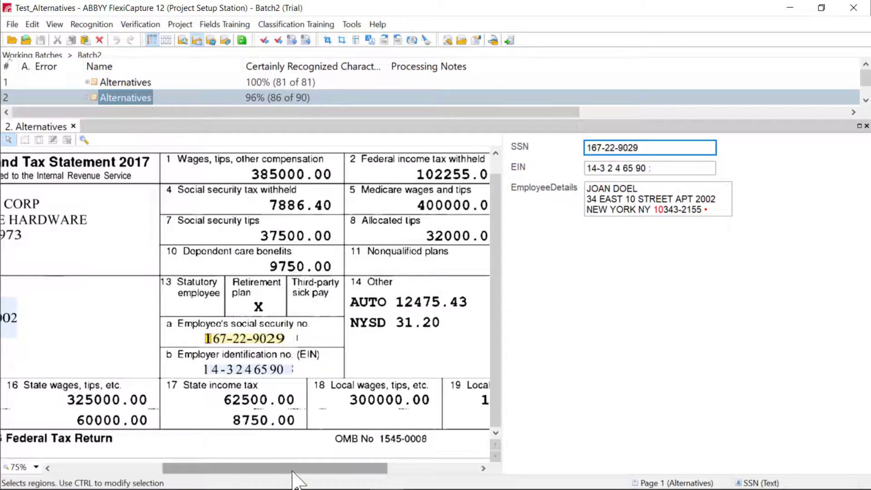
drag(292, 468, 164, 481)
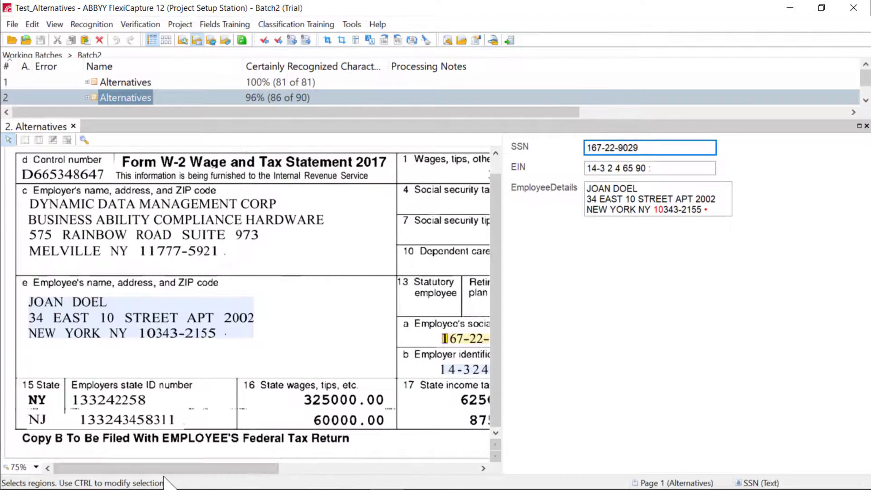
click(73, 126)
double_click(131, 113)
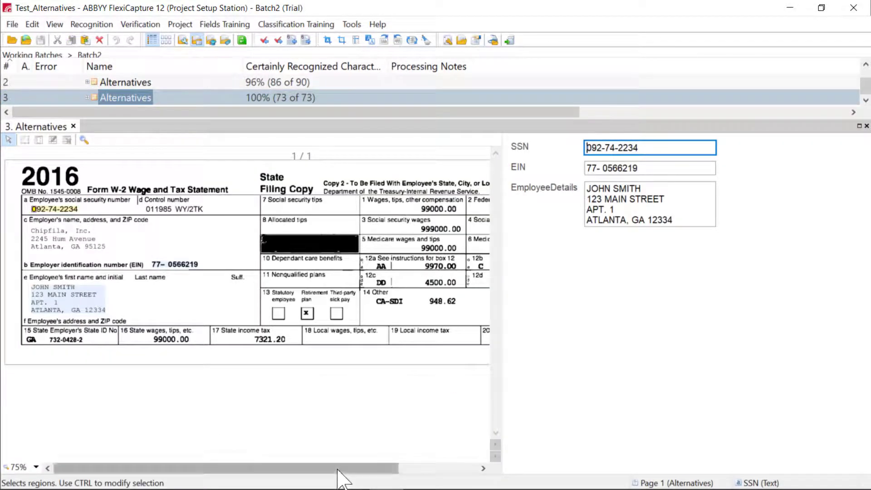
drag(338, 472, 431, 476)
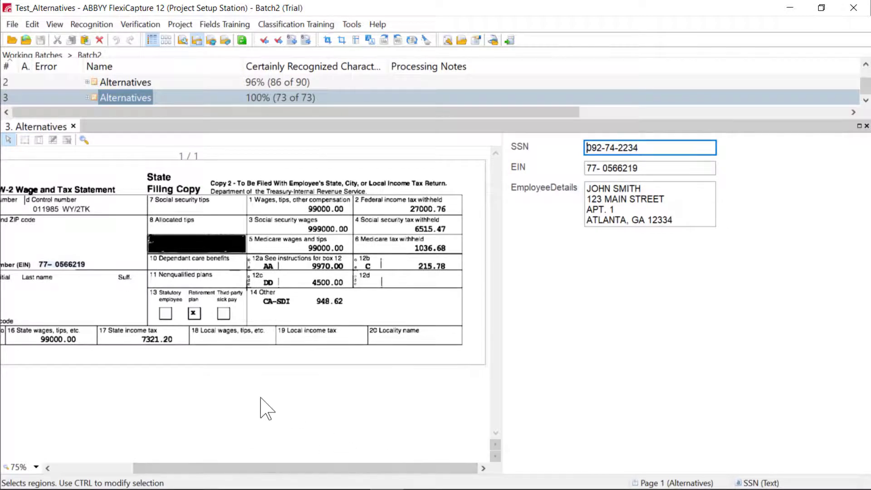